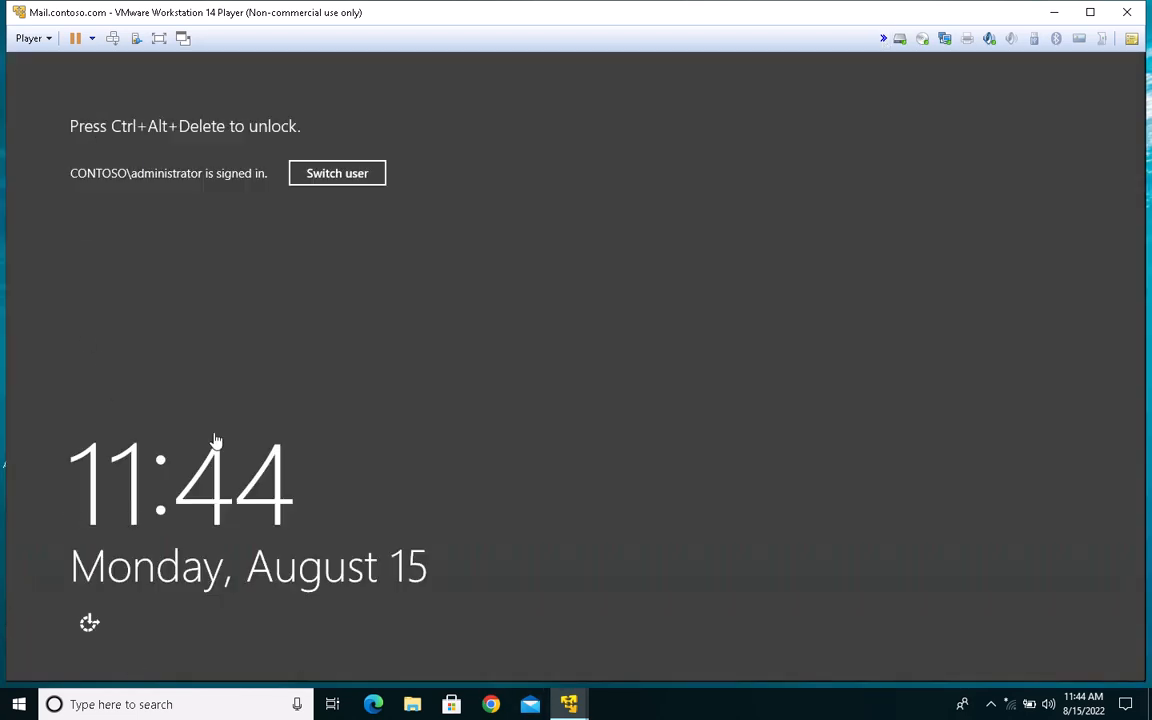
Step: Launch Paint on the host computer with the mspaint command and maximize its window
right_click(24, 710)
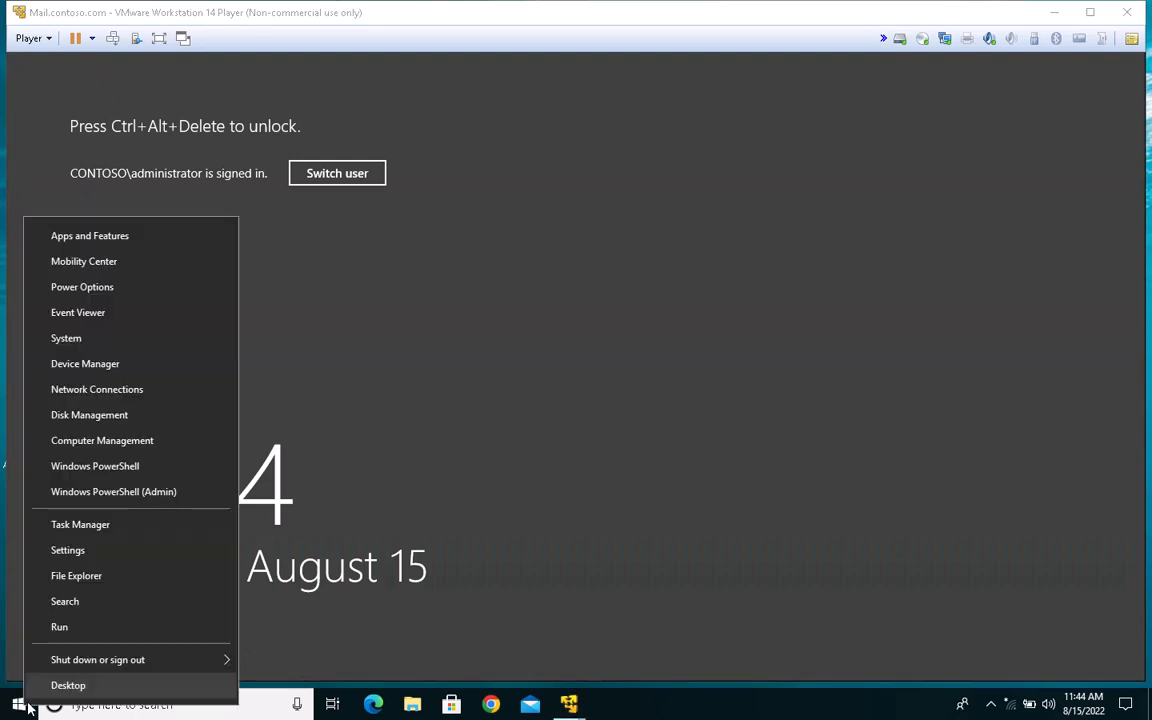
left_click(52, 626)
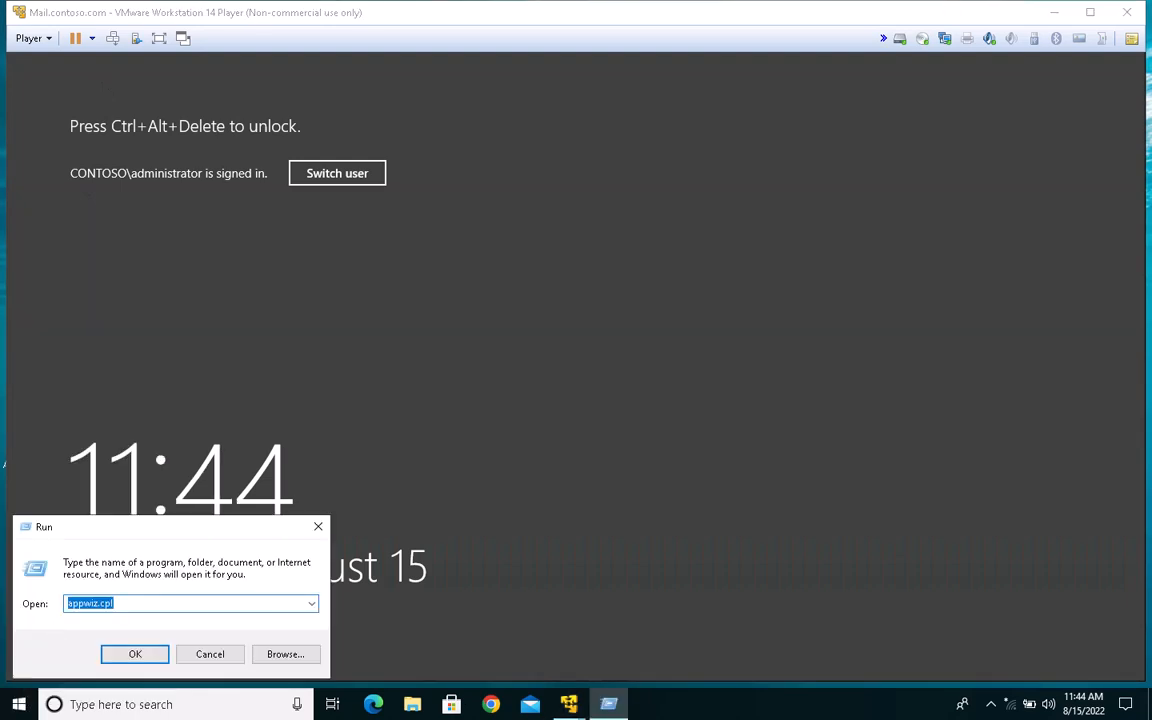
type("mspaint")
key("Return")
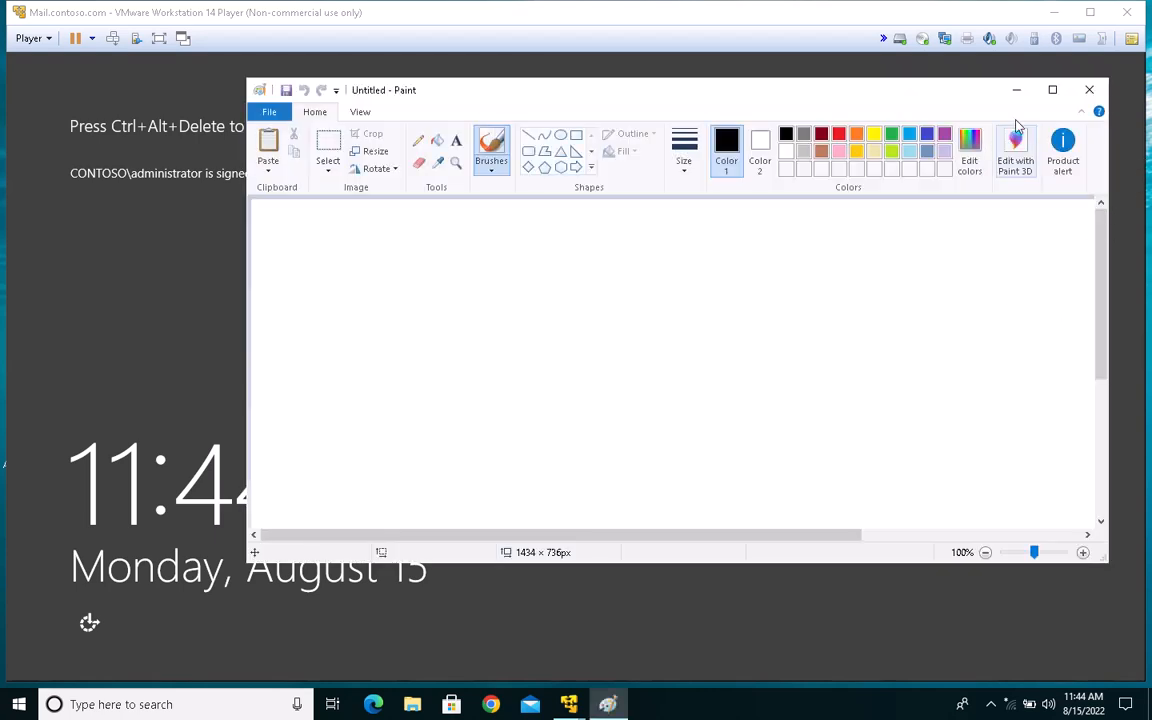
left_click(1052, 89)
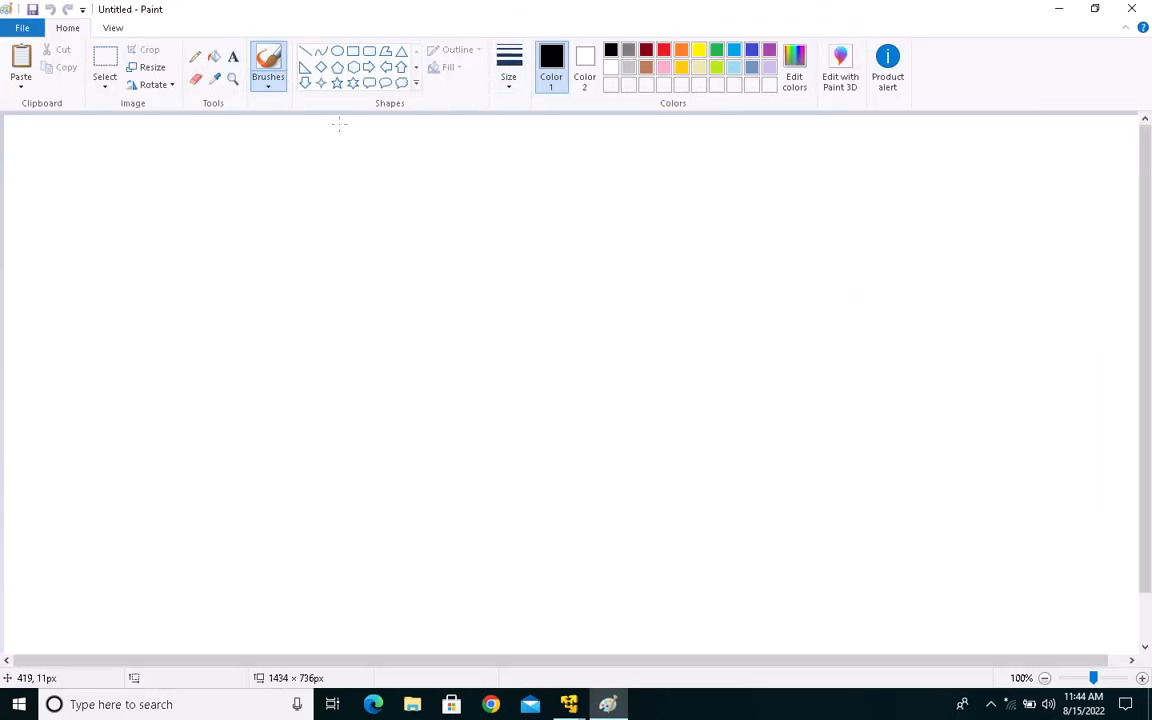
Step: Draw a large triangle of about 729 × 561 px in the middle of the canvas
left_click(401, 51)
left_click_drag(344, 183, 905, 622)
left_click_drag(679, 545, 589, 504)
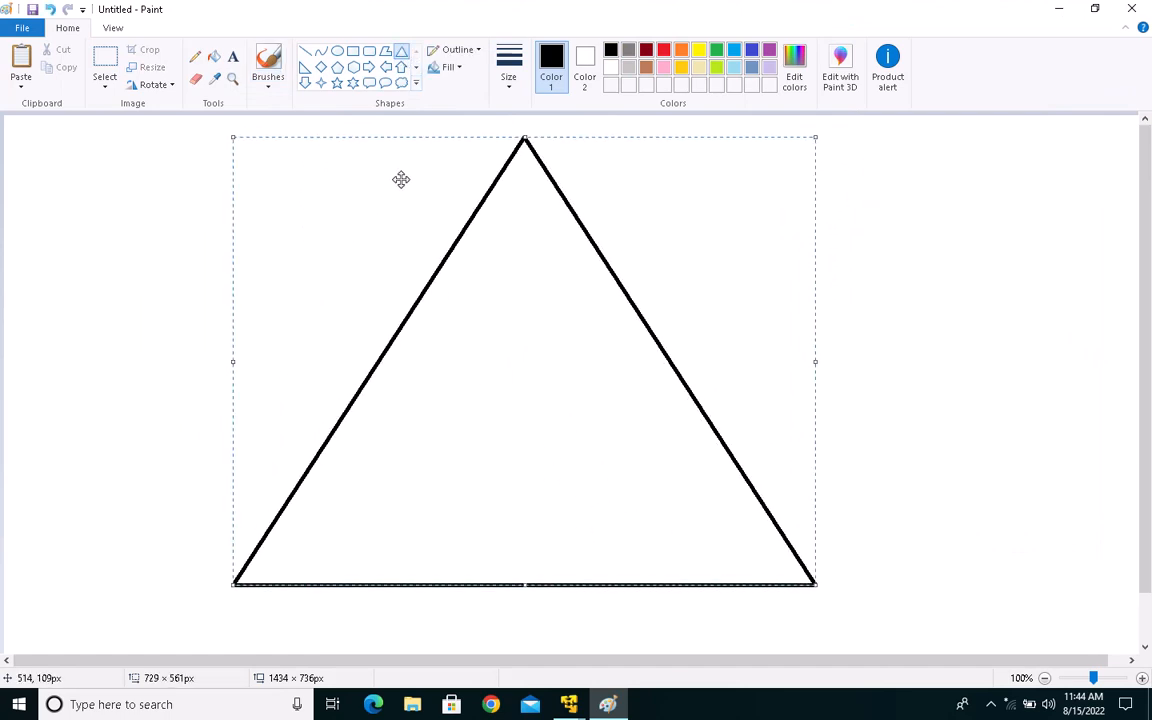
Step: Draw two rounded rectangles side by side inside the triangle, about 84 × 125 px and 85 × 131 px
left_click(369, 51)
left_click_drag(430, 375, 499, 474)
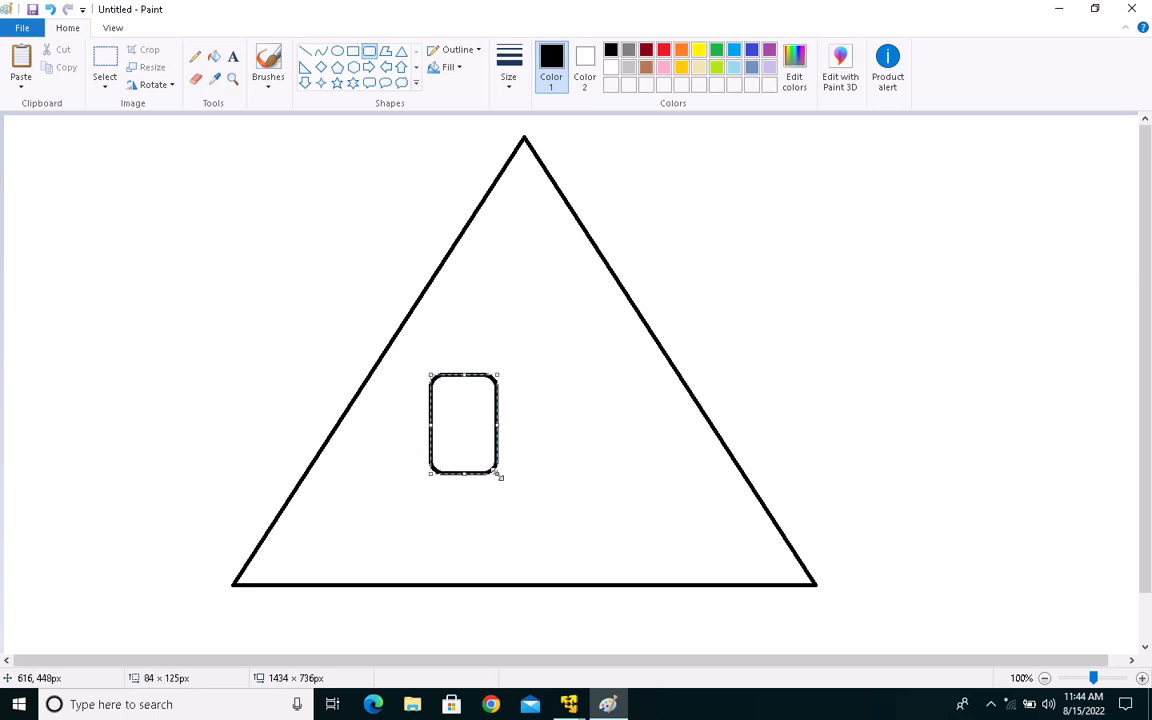
left_click_drag(599, 375, 668, 479)
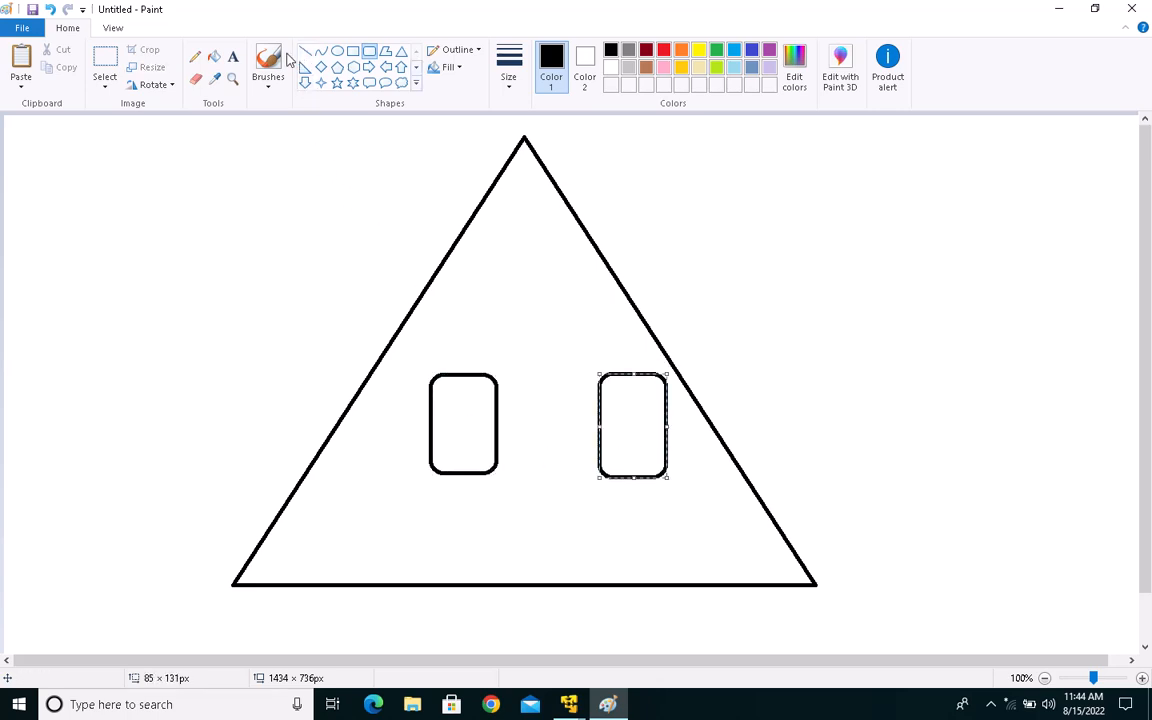
Step: Add the text "contoso.com" inside the triangle above the two rounded rectangles
left_click(233, 56)
left_click_drag(473, 279, 566, 311)
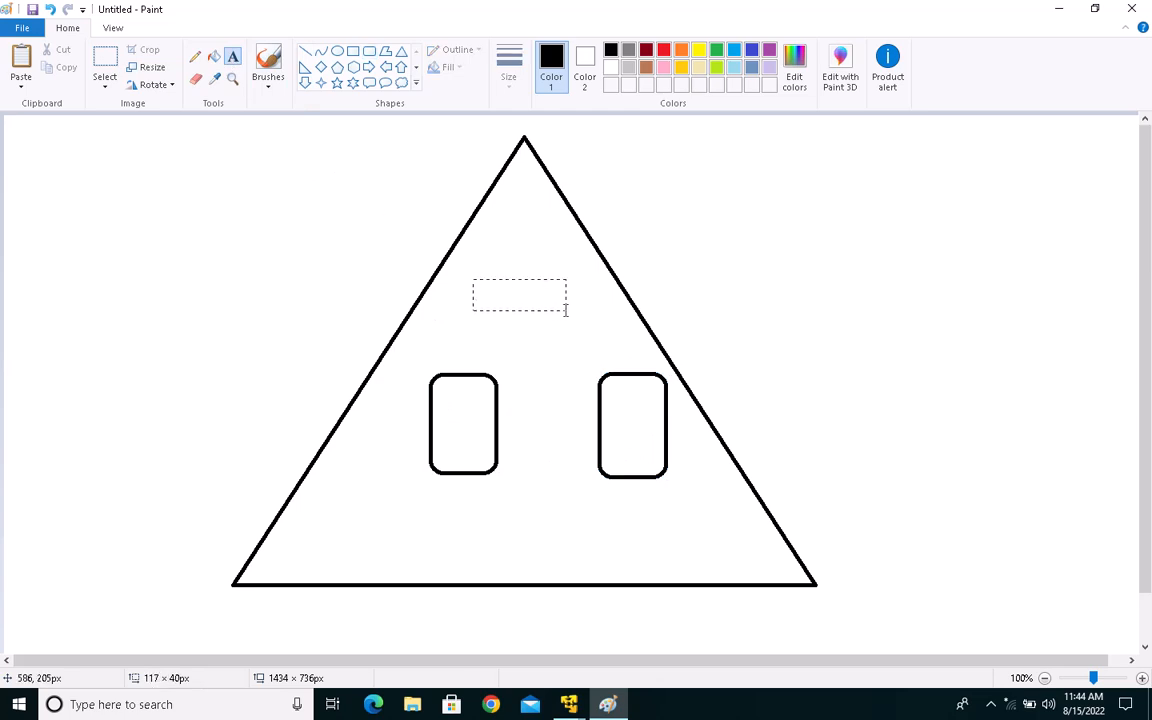
type("contoso.com")
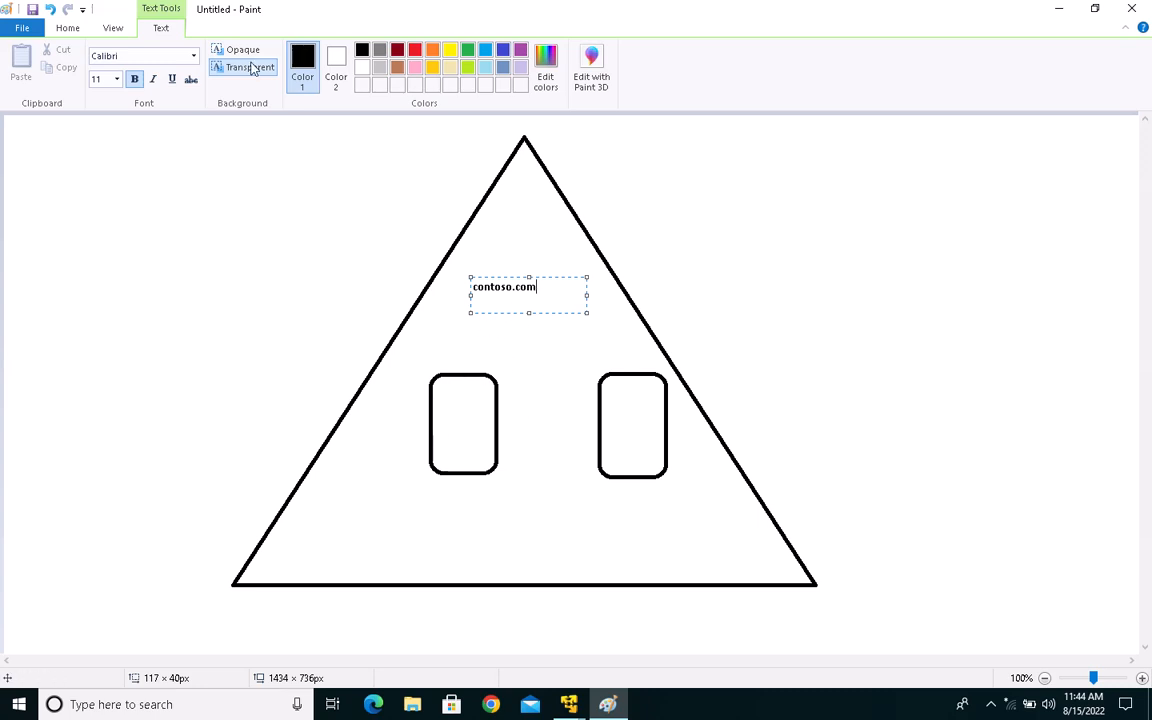
Step: Connect the two rounded rectangles with a nearly horizontal straight line about 134 px long
left_click(72, 28)
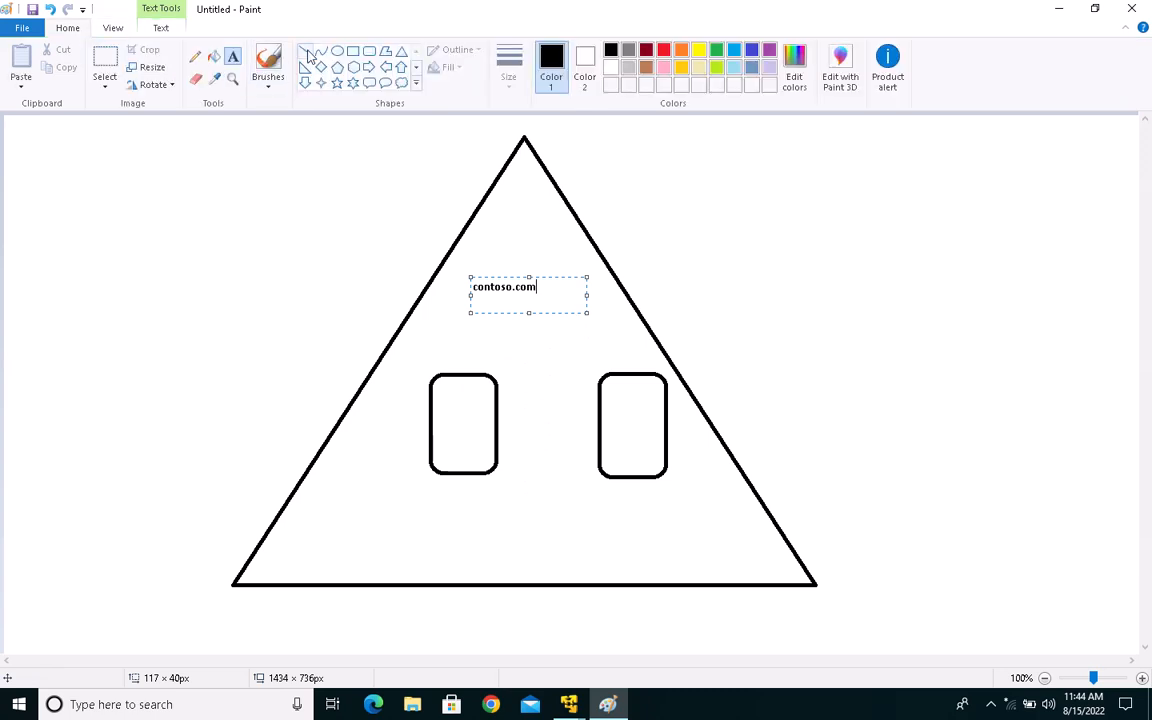
left_click(306, 51)
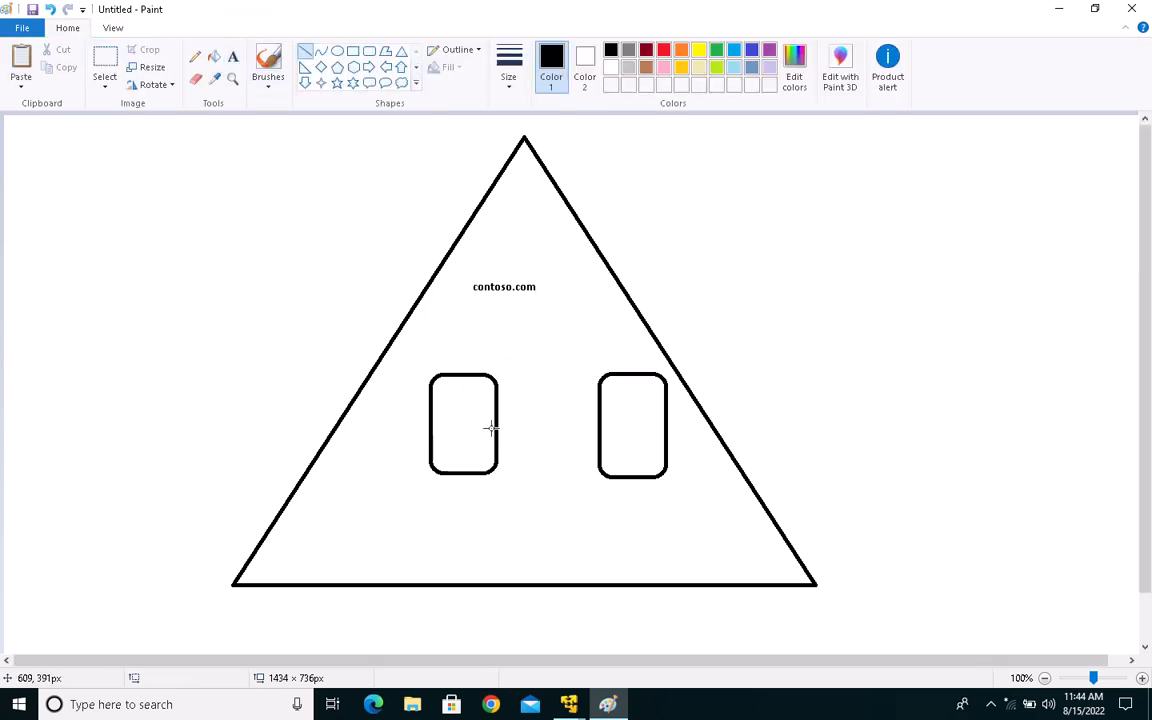
left_click_drag(497, 428, 605, 426)
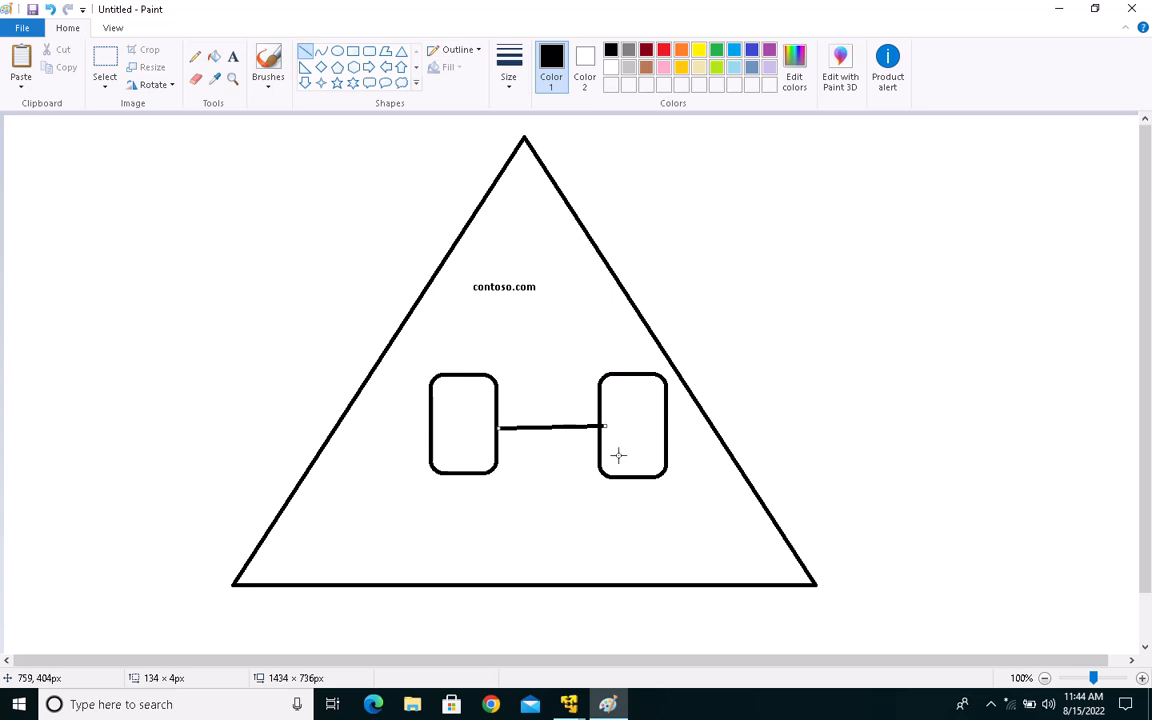
Step: Add the text "Five roles" just above the left rounded rectangle
left_click(233, 56)
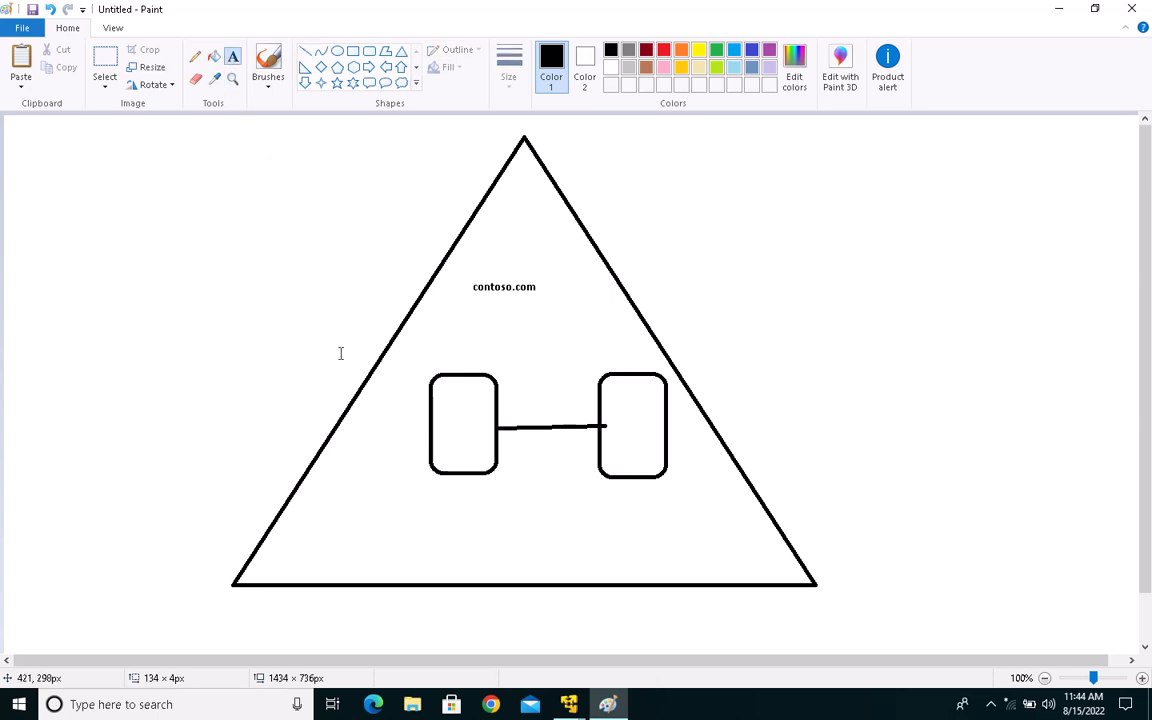
left_click_drag(418, 320, 543, 376)
type("Five")
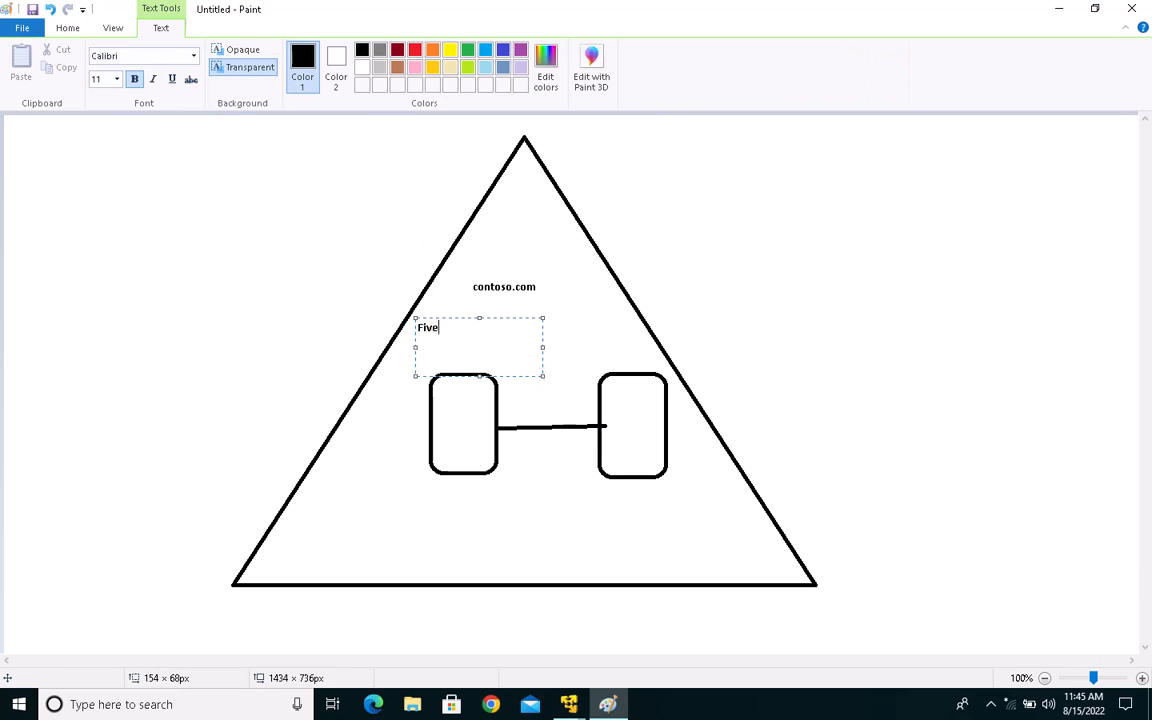
type(" roles")
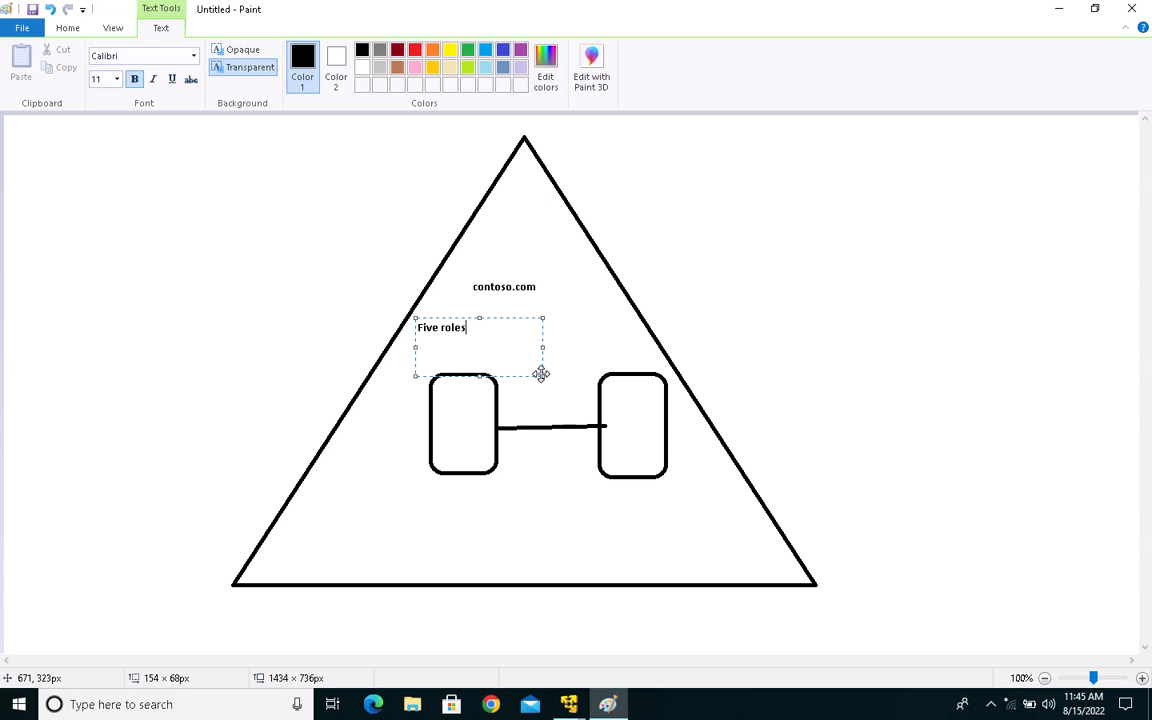
Step: Label the left rounded rectangle "A" and the right one "B"
left_click_drag(432, 399, 500, 433)
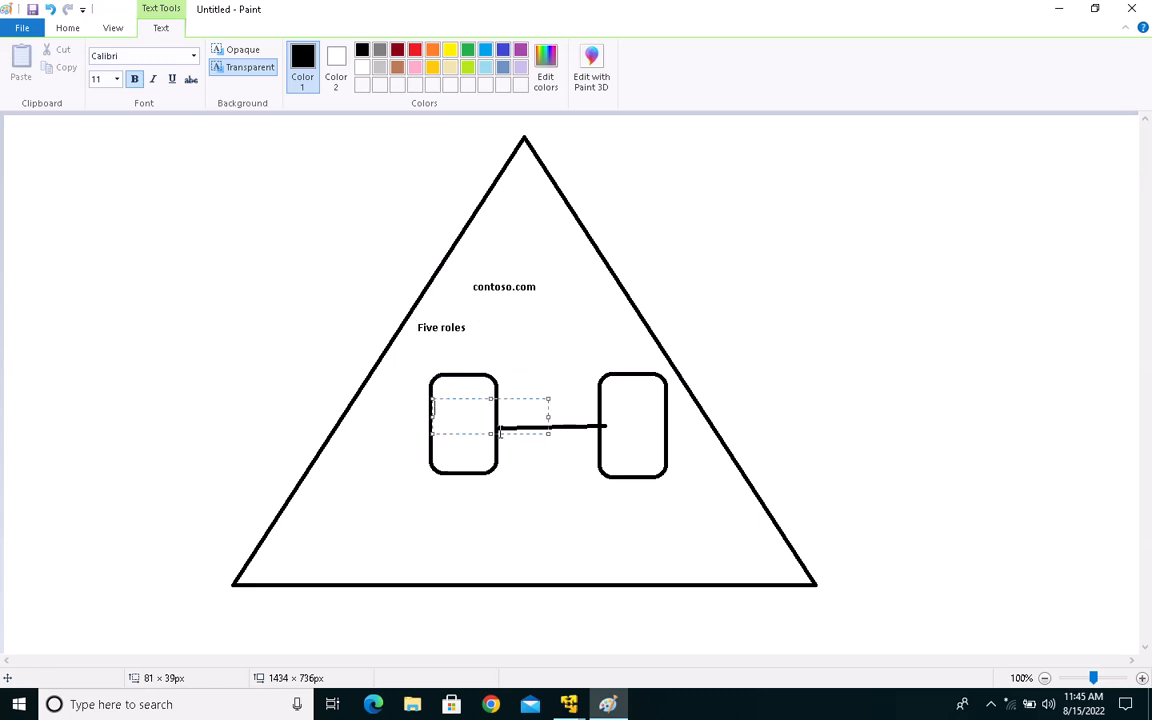
type("A")
left_click_drag(605, 403, 722, 429)
type("B")
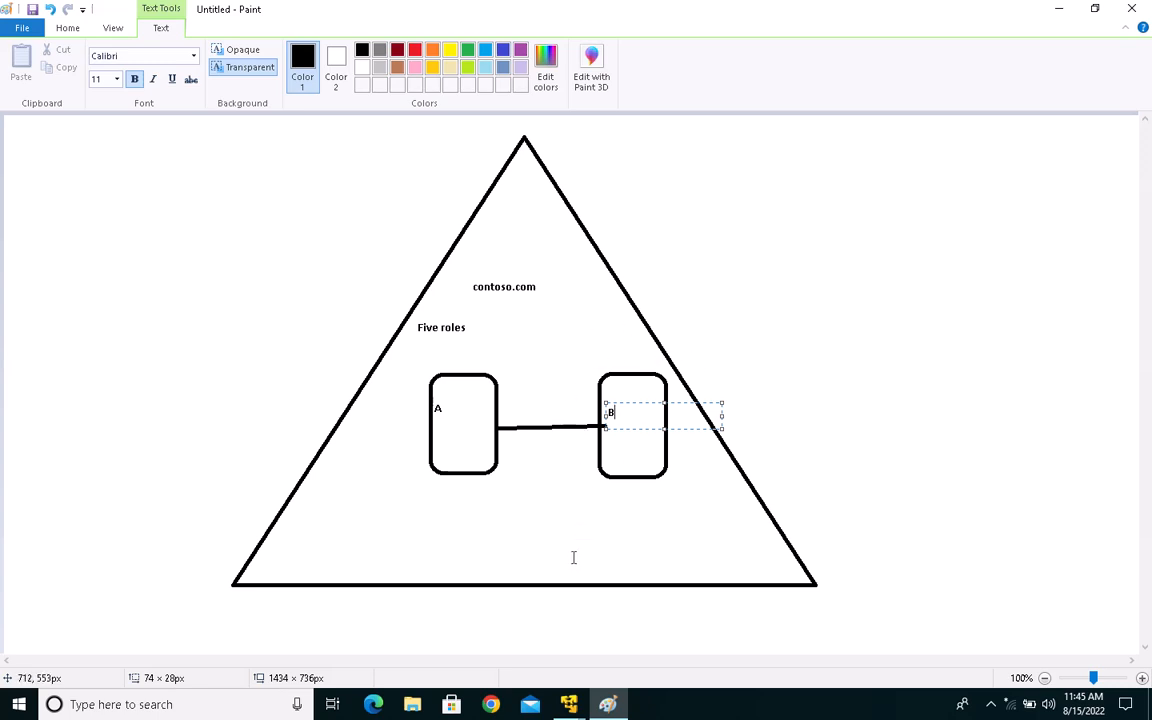
Step: Add the heading "Seize FSMO roles" in the empty area to the right of the triangle's apex
left_click_drag(708, 136, 1041, 249)
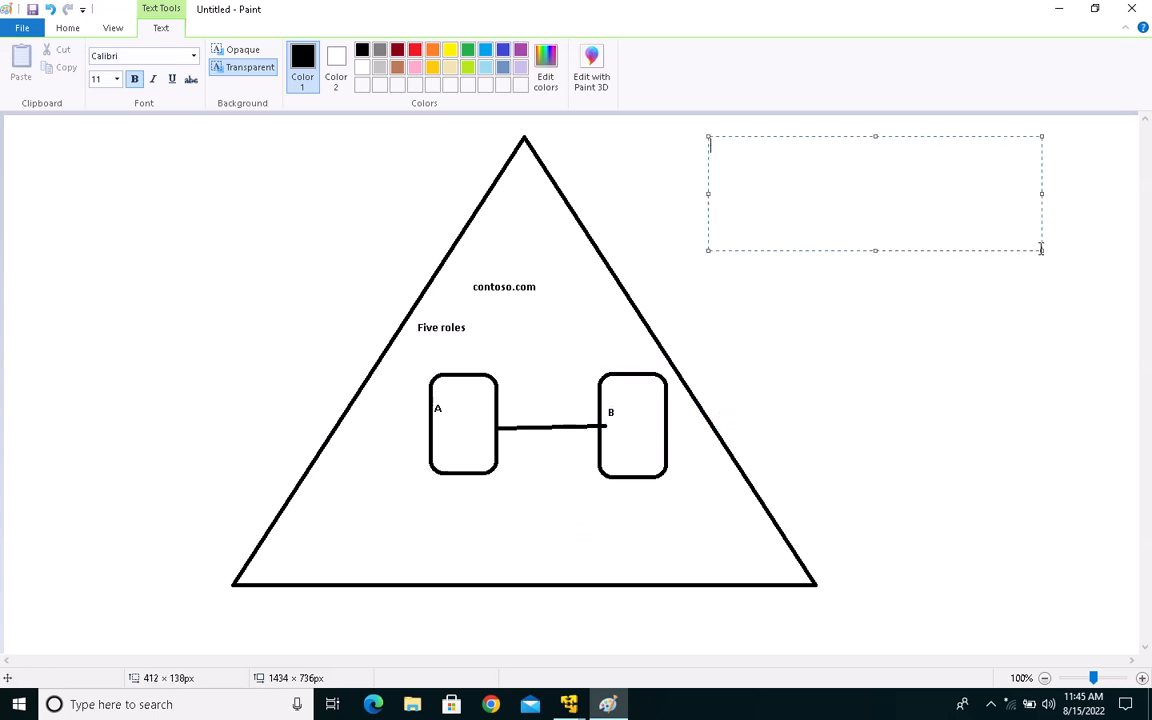
type("Sei")
type("zes")
key("BackSpace")
type("FSMO")
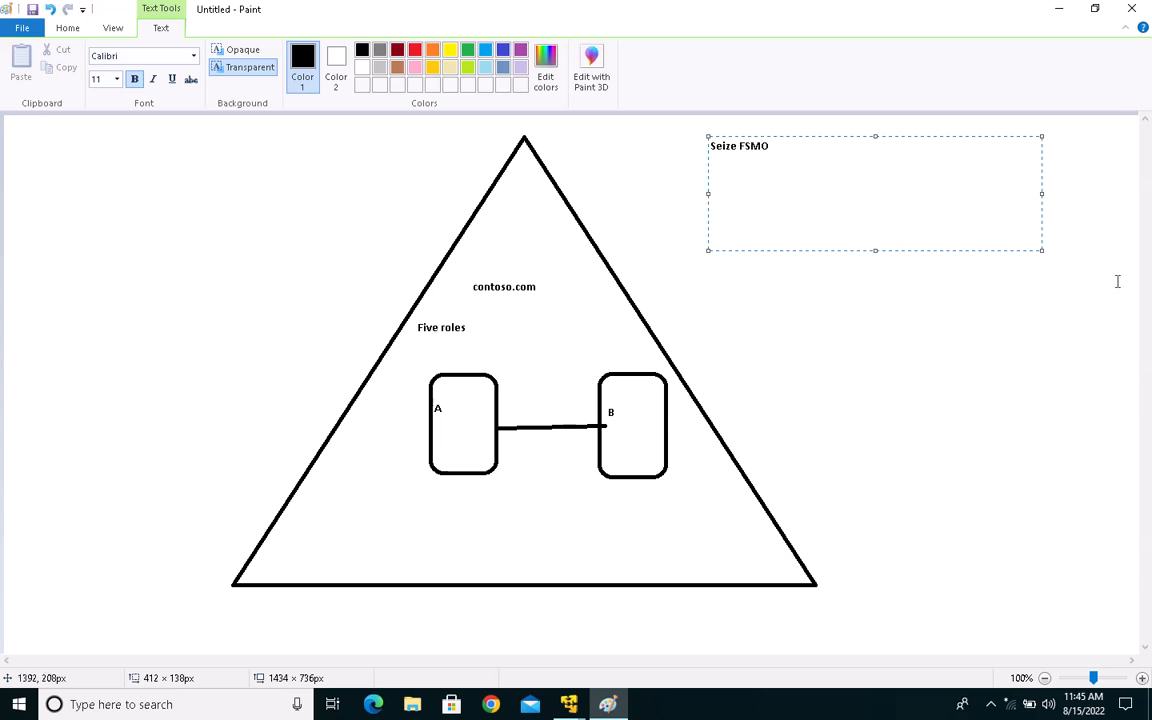
type(" roles")
left_click(917, 358)
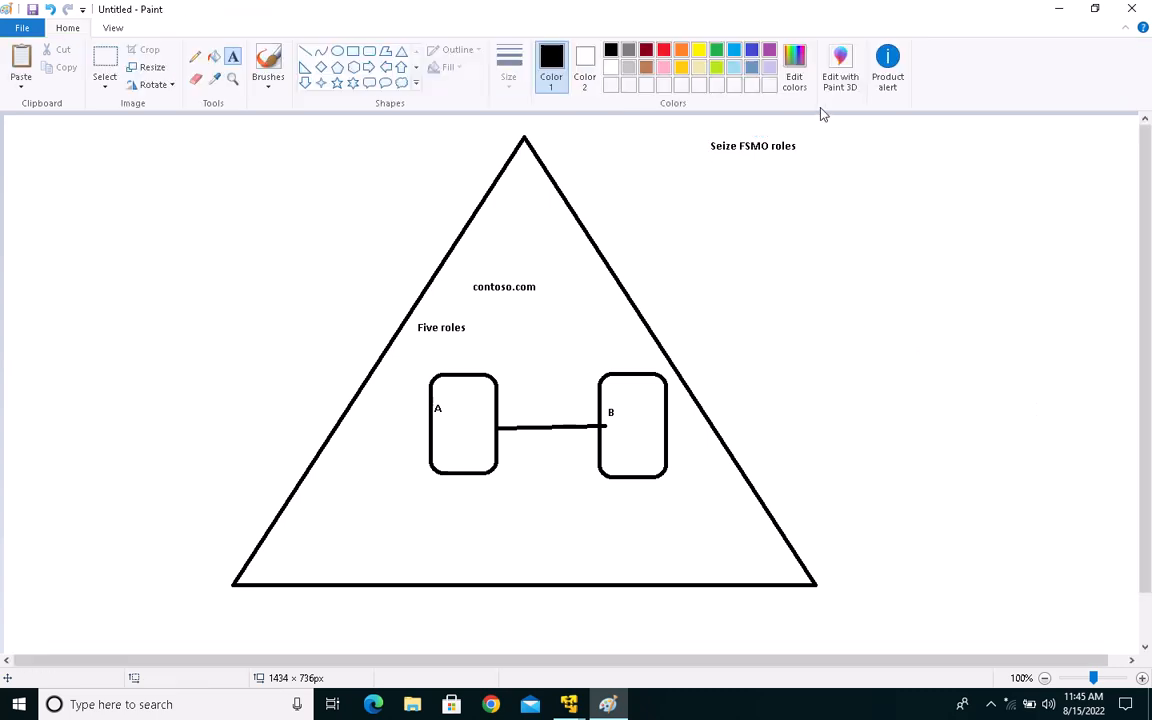
left_click_drag(677, 125, 848, 160)
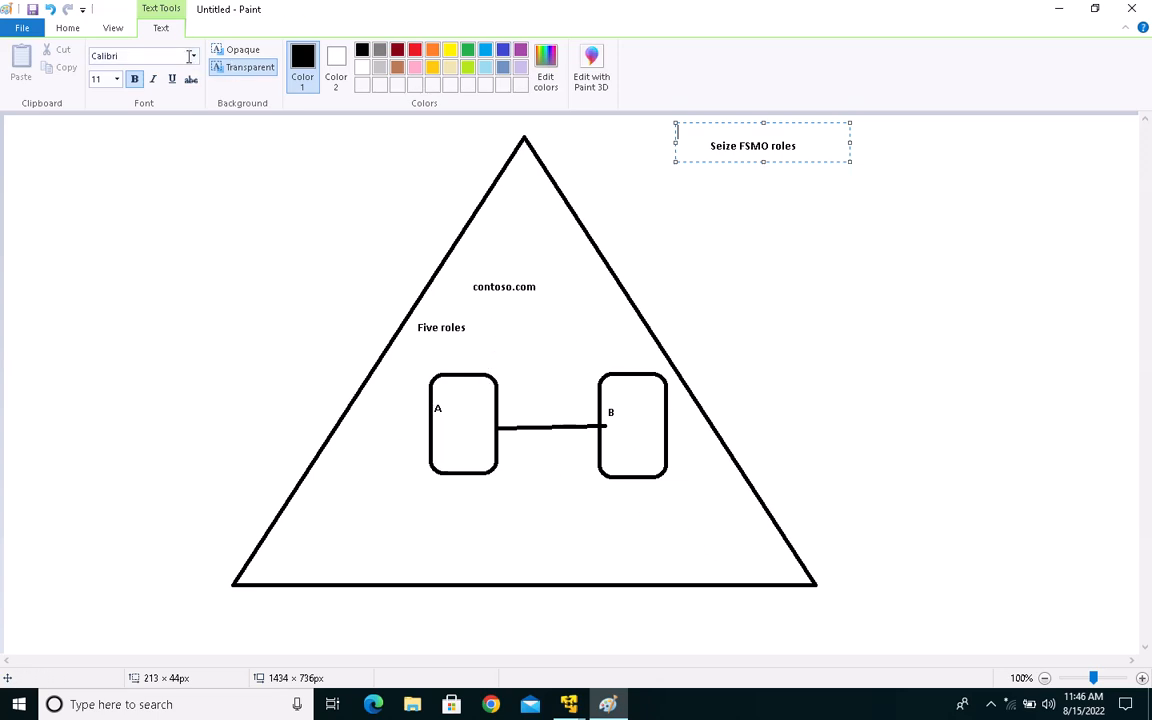
Step: Cross out rectangle A with two diagonal straight lines
left_click(85, 33)
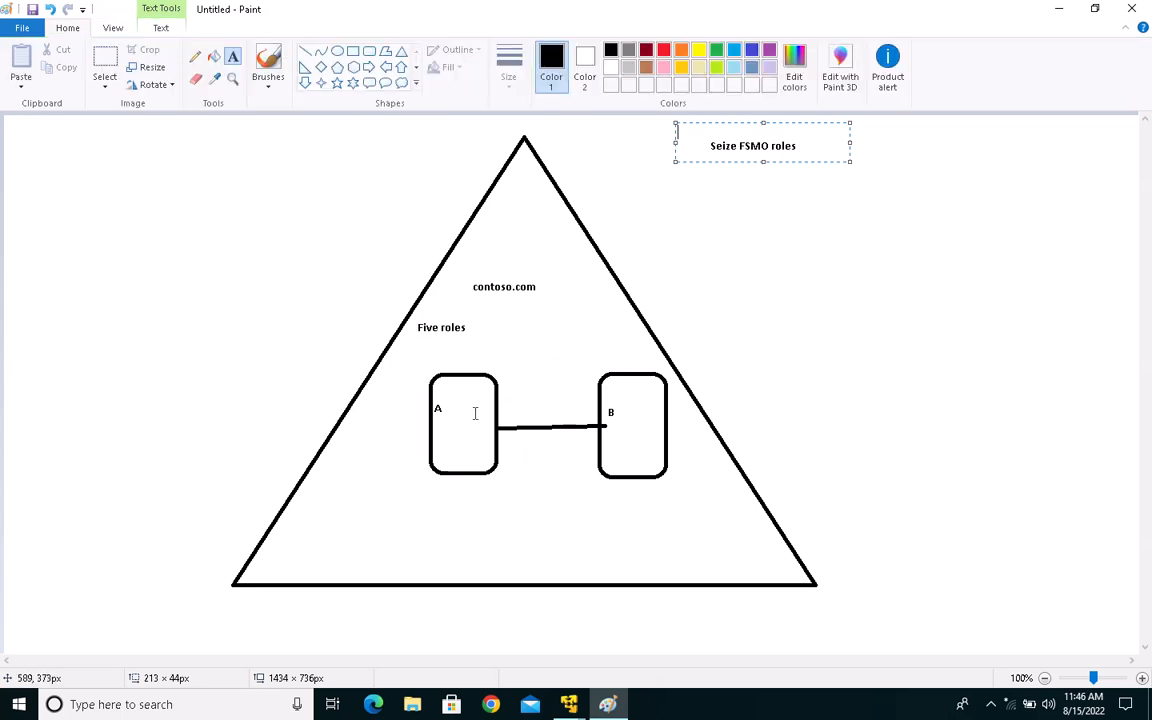
left_click(305, 51)
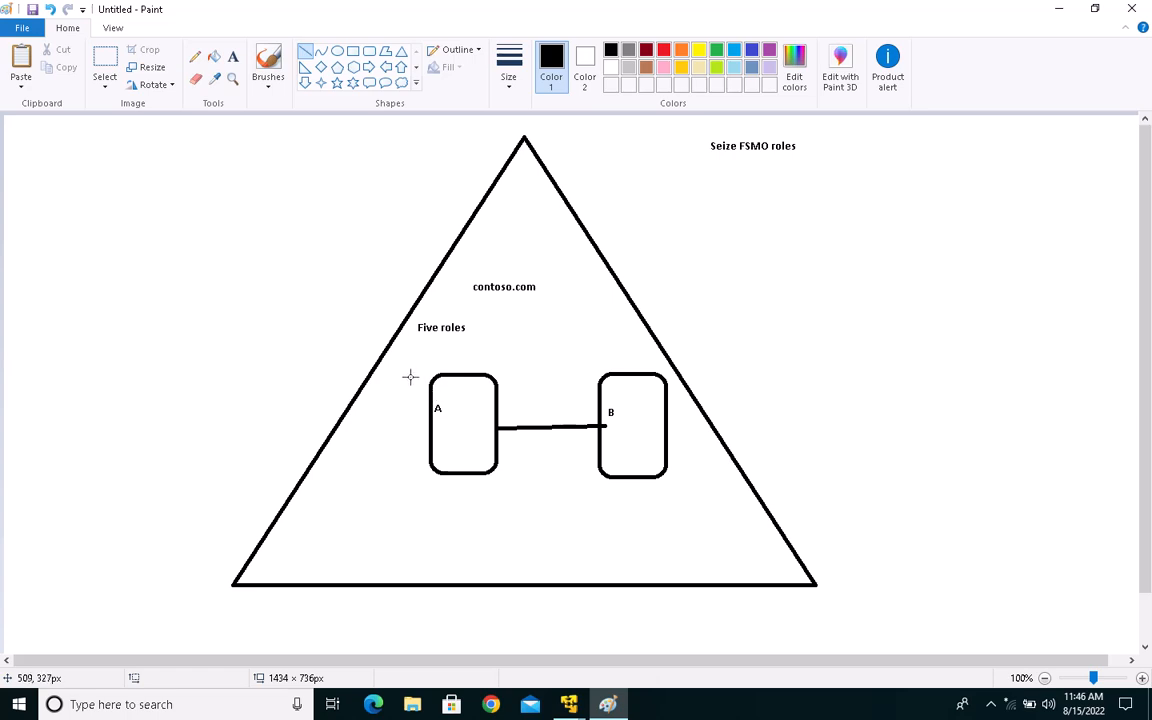
left_click_drag(405, 371, 522, 480)
left_click_drag(518, 384, 378, 486)
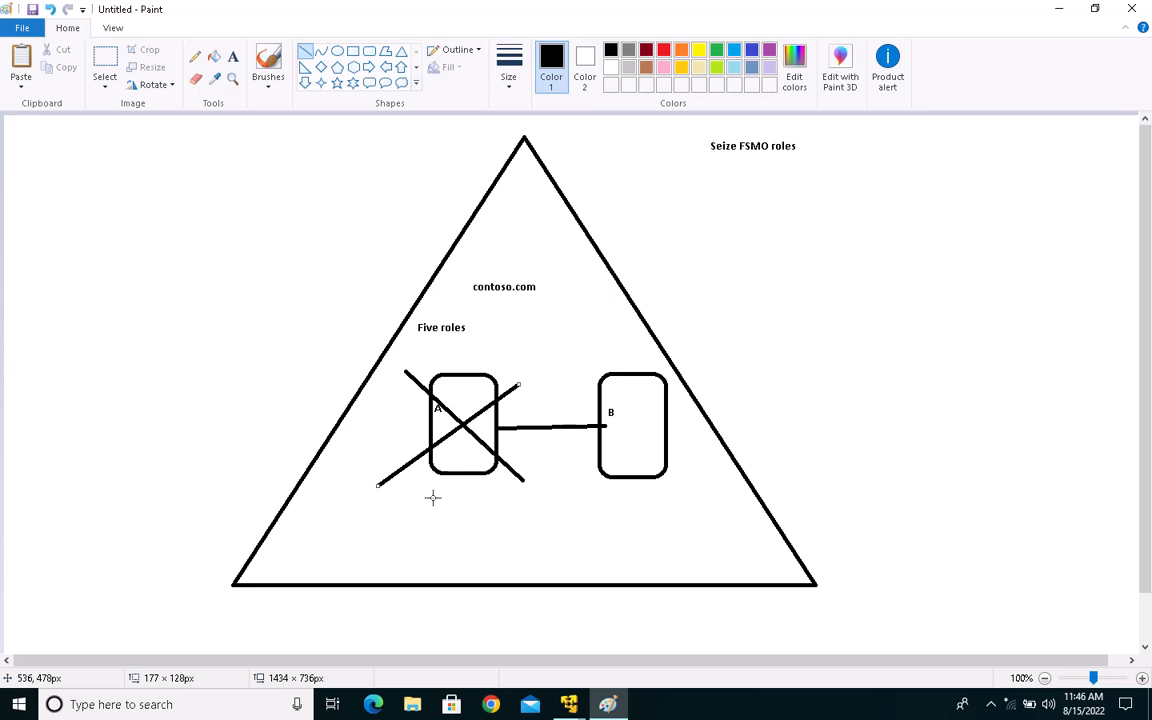
Step: Draw a check mark below rectangle B and horizontal lines below and above the "Seize FSMO roles" heading
left_click_drag(625, 530, 613, 493)
left_click_drag(704, 447, 624, 531)
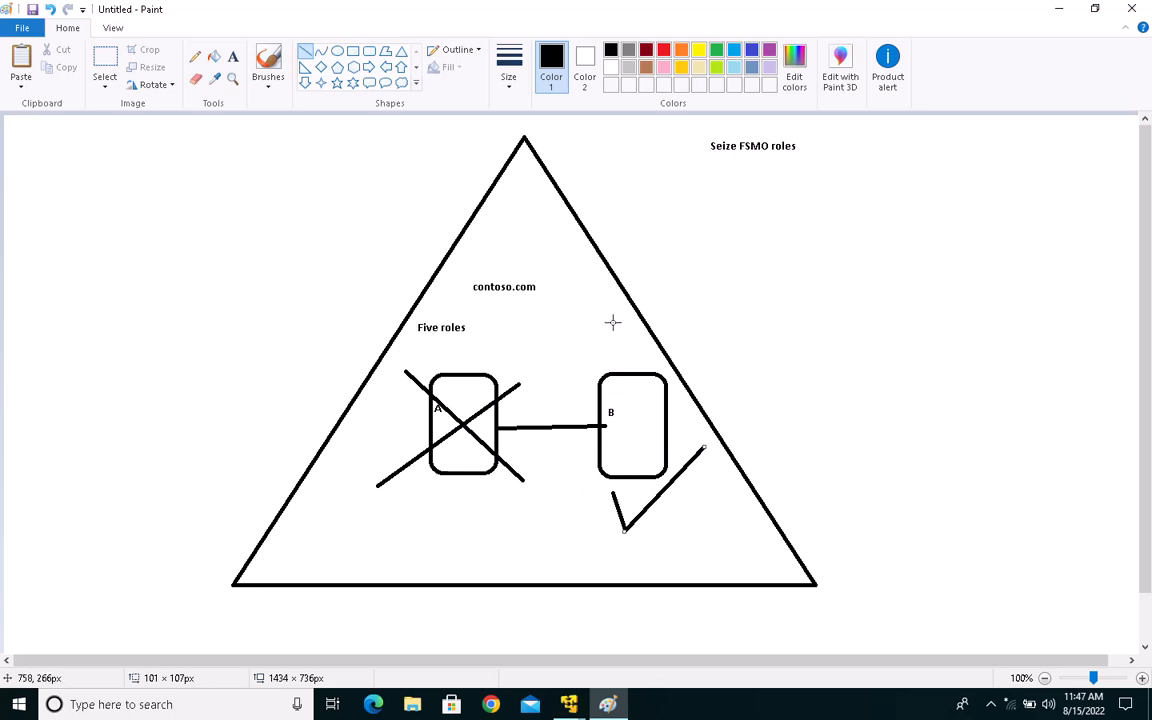
left_click_drag(701, 173, 843, 174)
left_click_drag(677, 125, 847, 125)
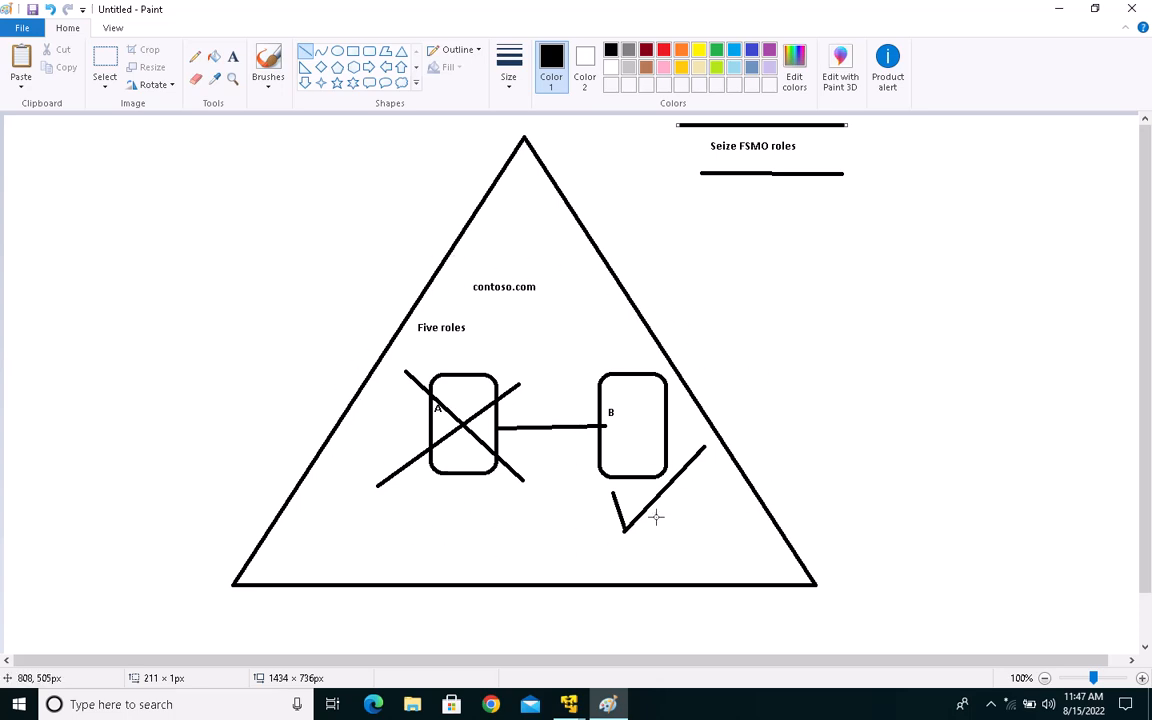
Step: Switch to the Contoso.com virtual machine in VMware Player and unlock it with the administrator account password
left_click(587, 706)
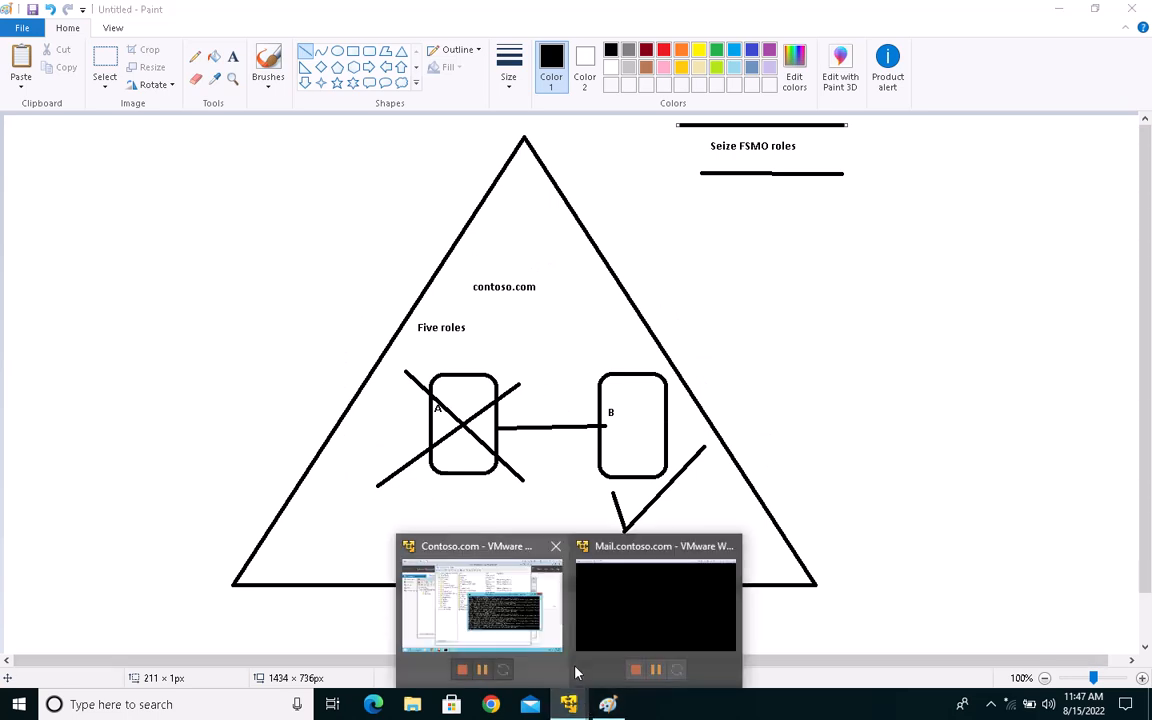
left_click(490, 550)
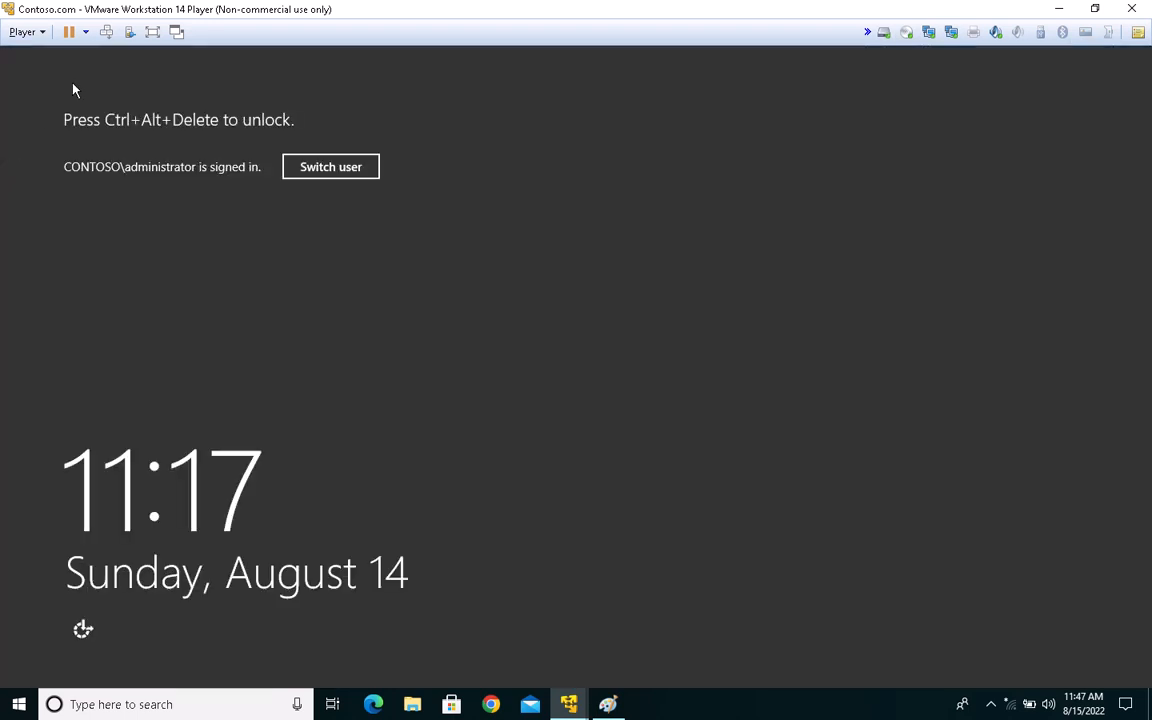
left_click(106, 31)
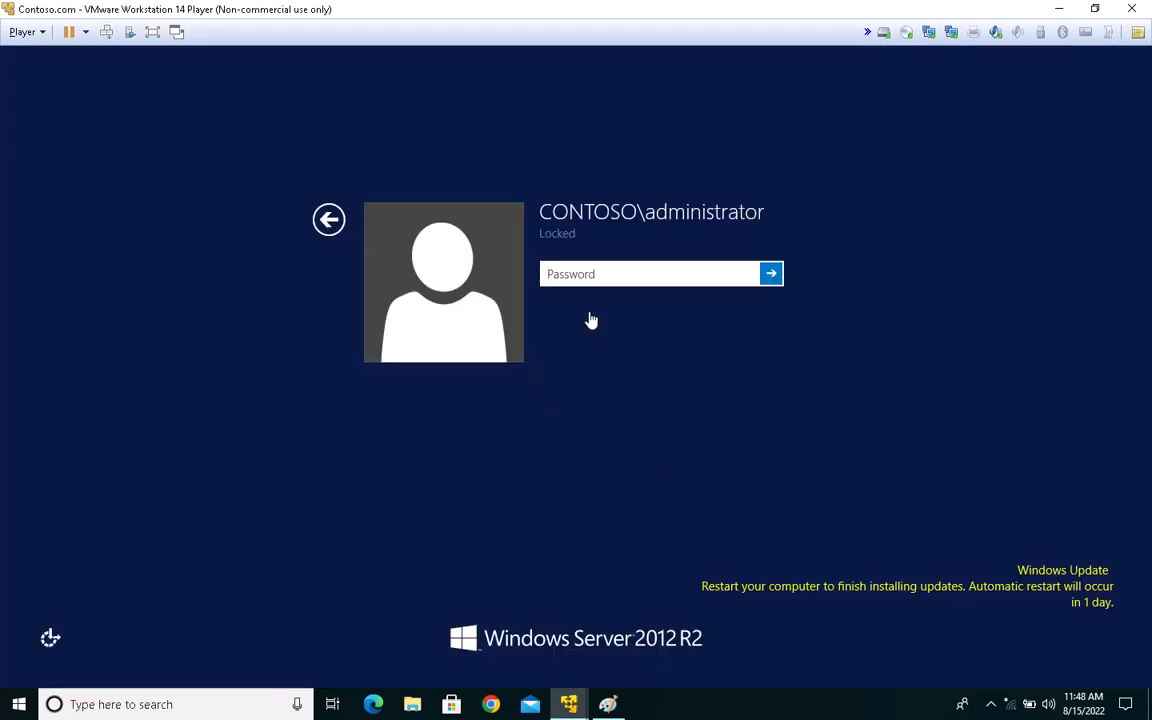
type("•••••••••••")
key("Return")
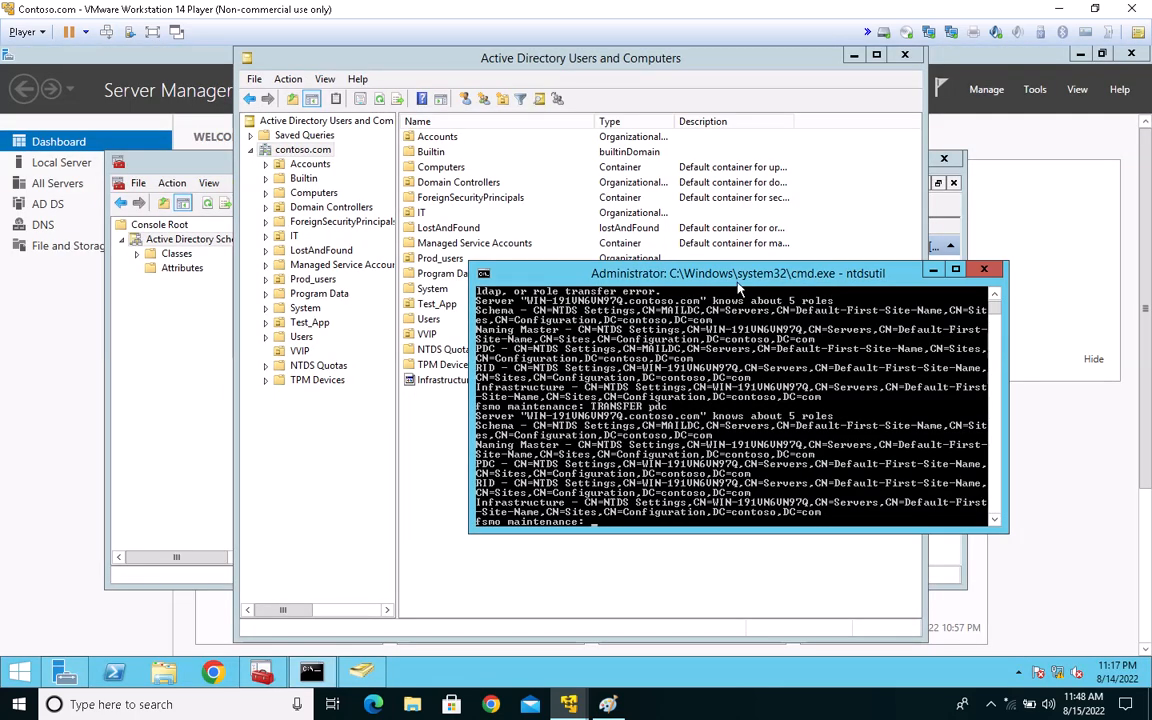
Step: Close the command window running ntdsutil and open a new command prompt by running cmd
left_click(955, 218)
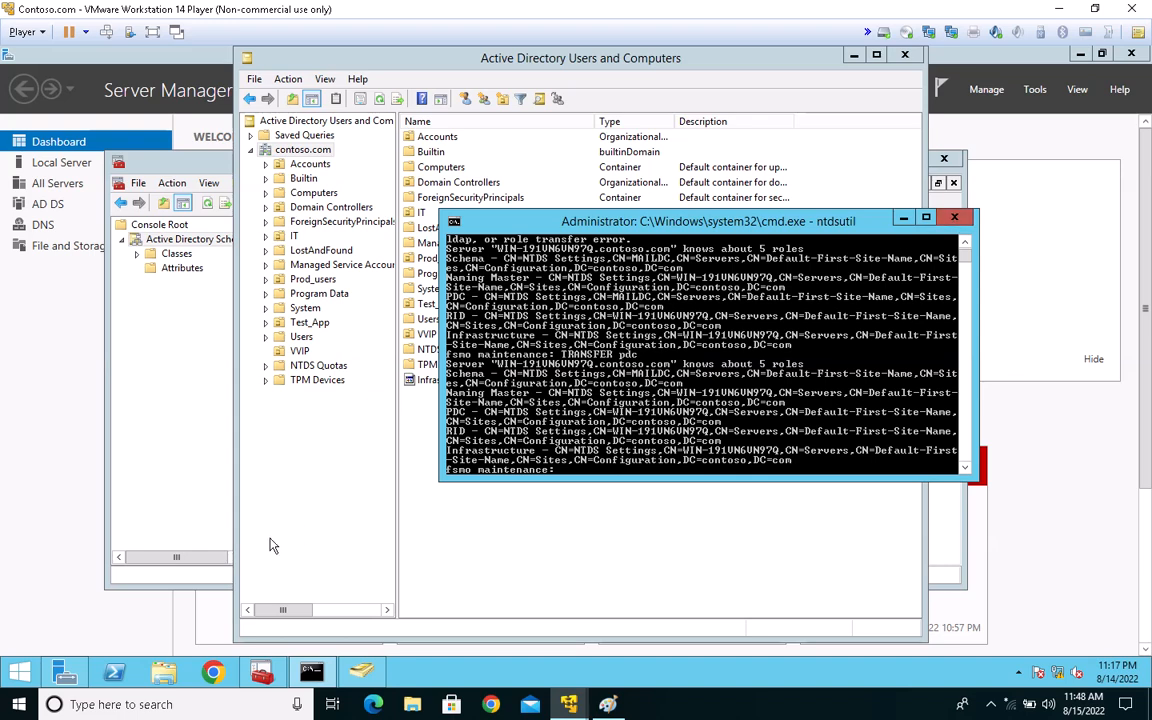
left_click(18, 673)
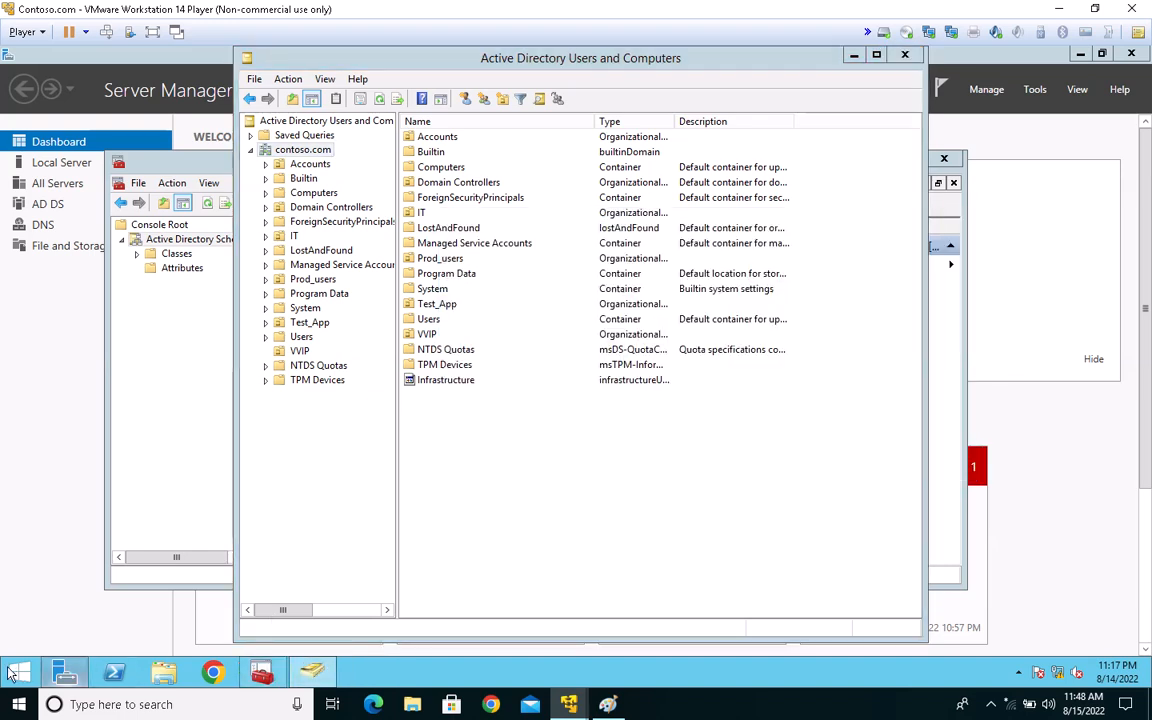
right_click(18, 673)
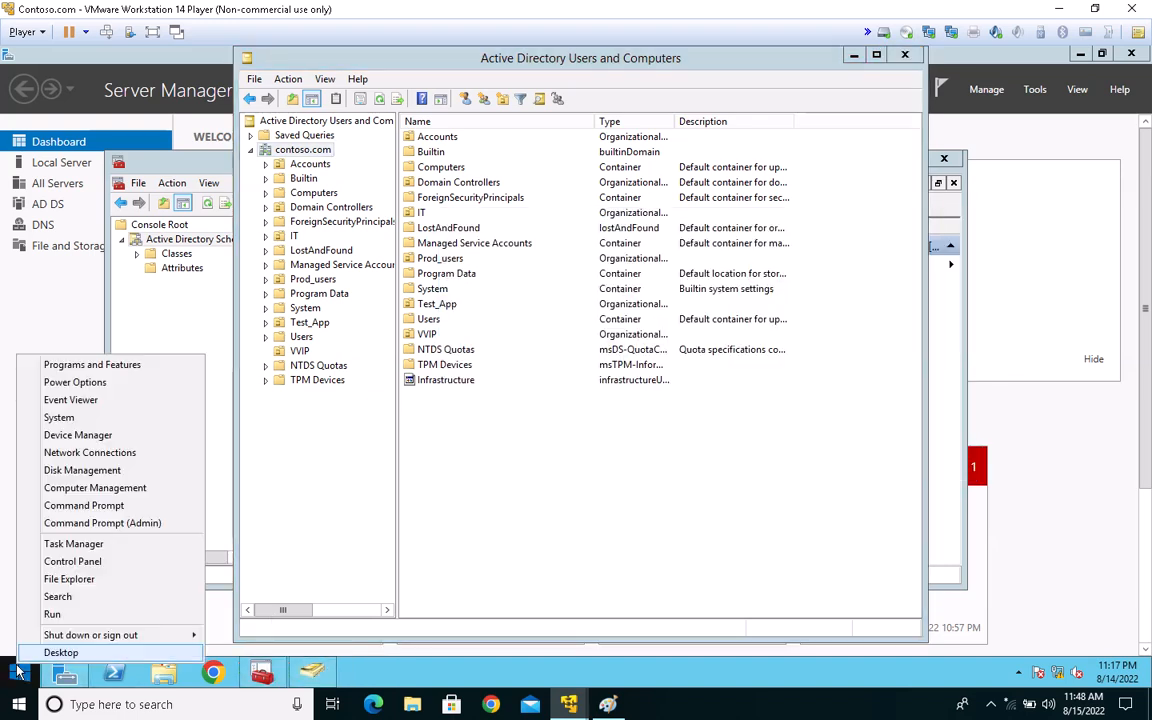
left_click(44, 616)
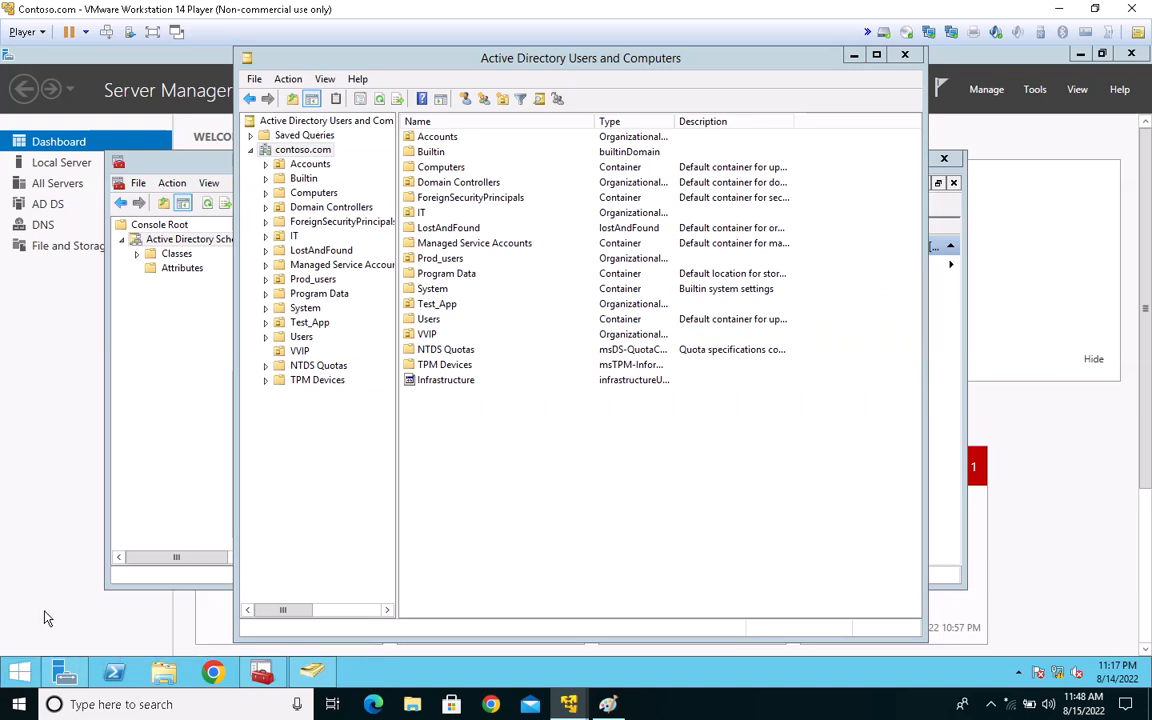
type("d")
key("BackSpace")
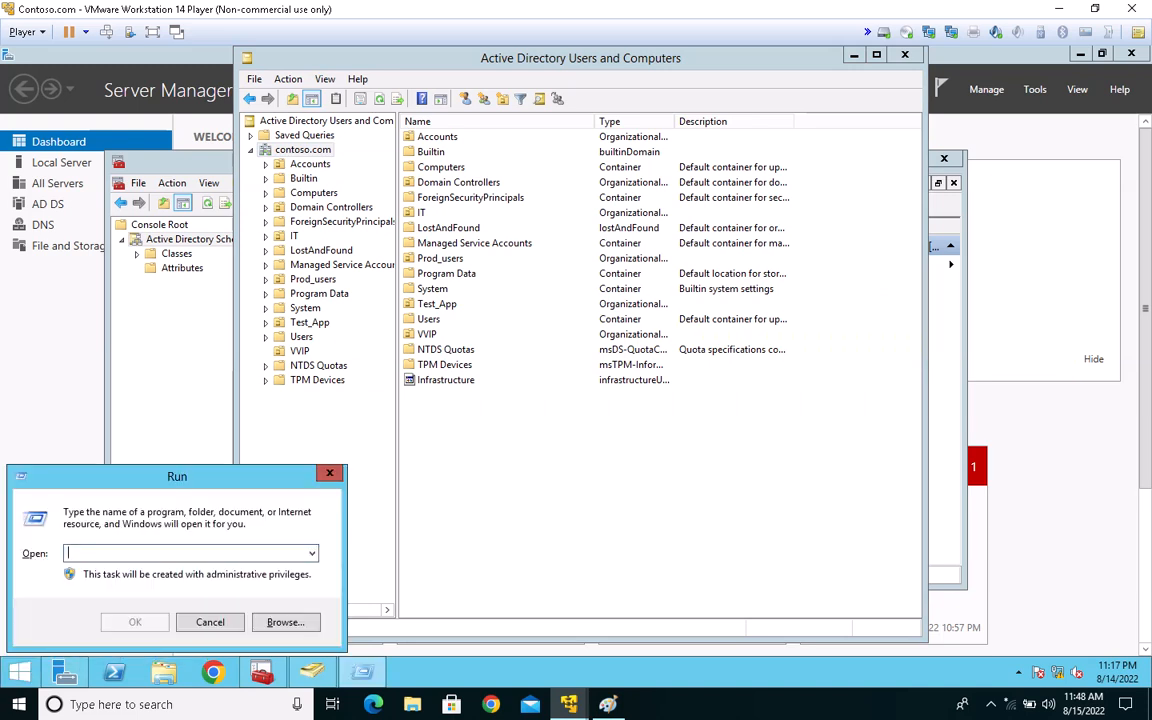
type("cmd")
key("Return")
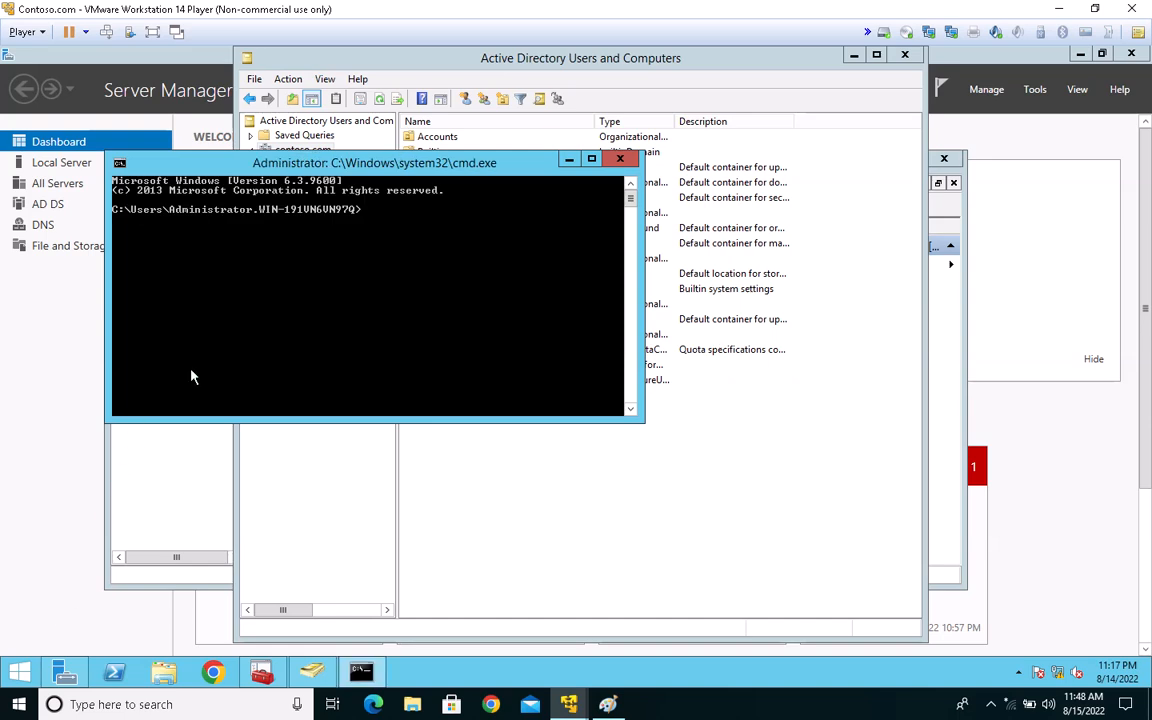
Step: Change to the root of drive C with cd\ and clear the command prompt with cls
type("cd\\")
key("Return")
type("cls")
key("Return")
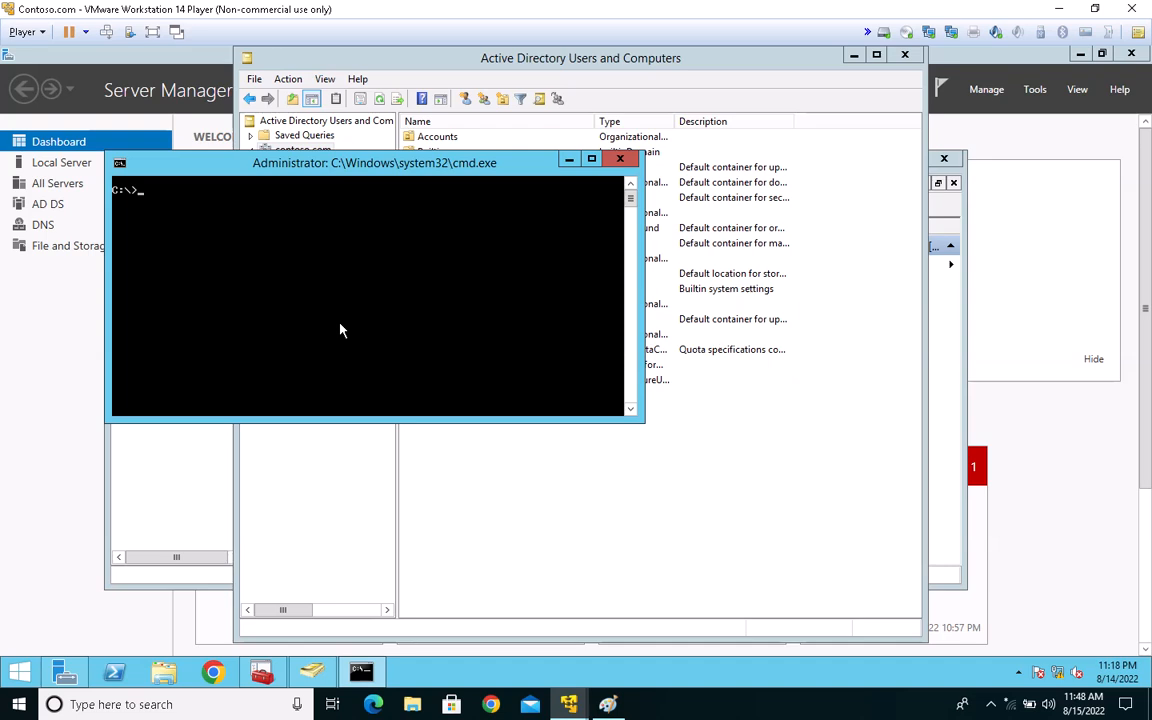
Step: List the domain's controllers with nltest /dclist:contoso.com and highlight each server line in the output
type("nltest /dclist:contoso.com")
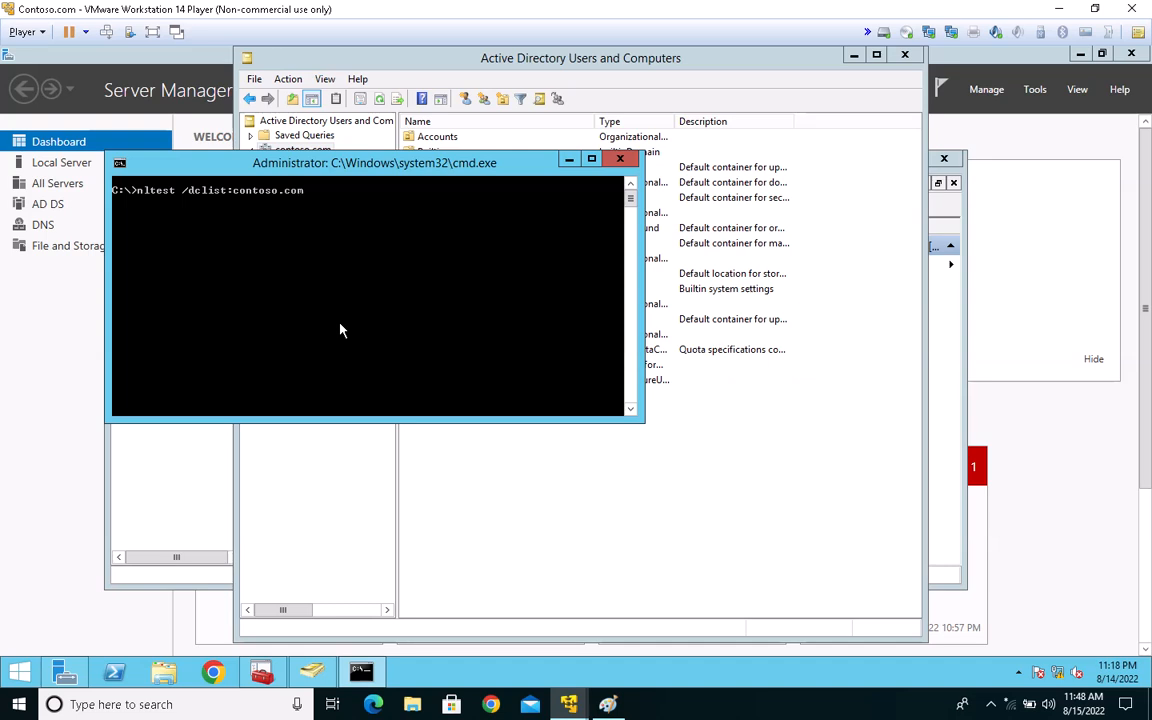
key("Return")
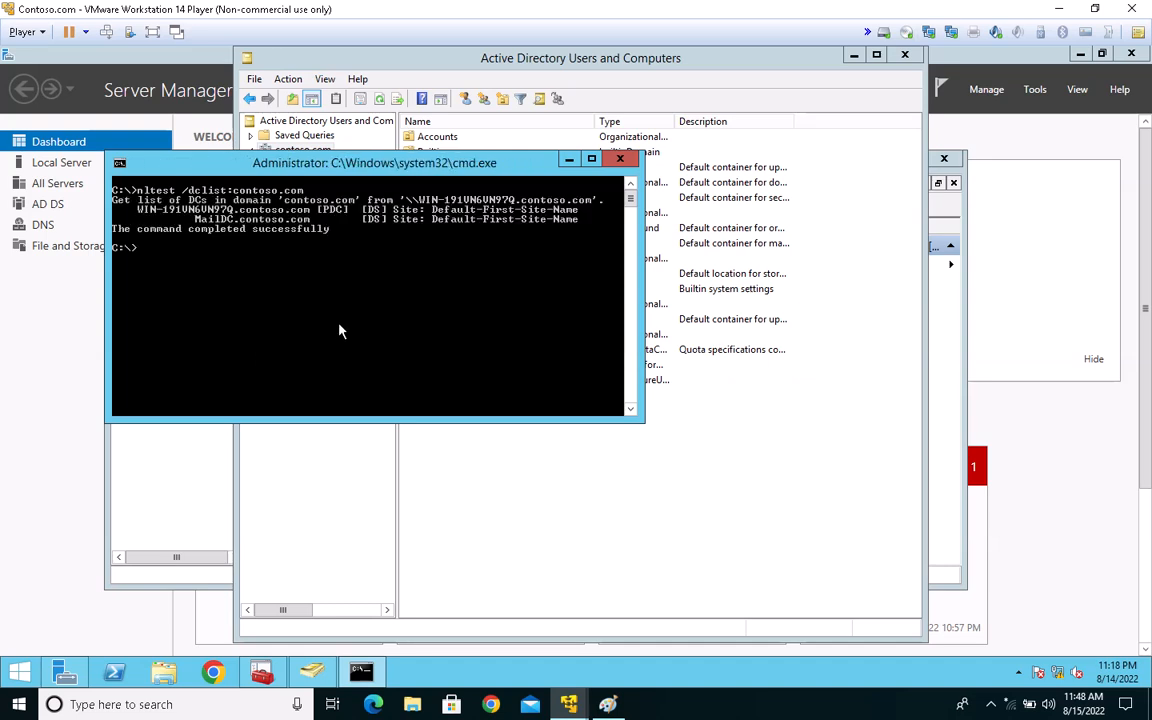
right_click(204, 217)
left_click(240, 224)
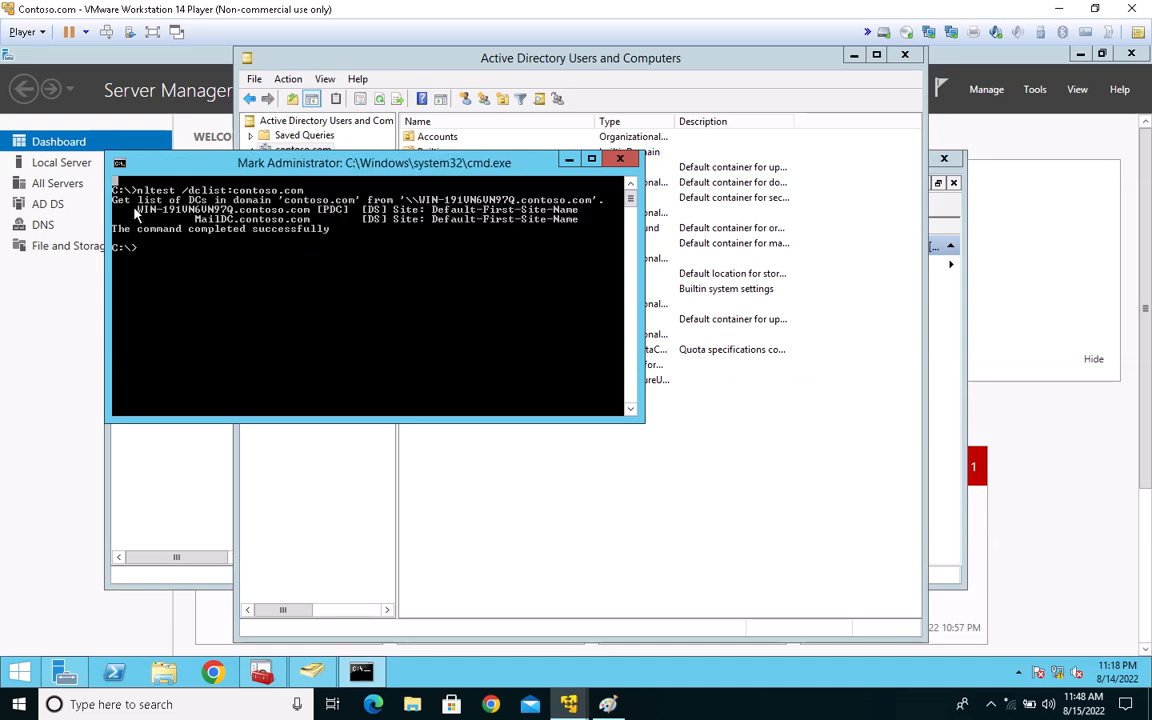
left_click_drag(133, 210, 585, 221)
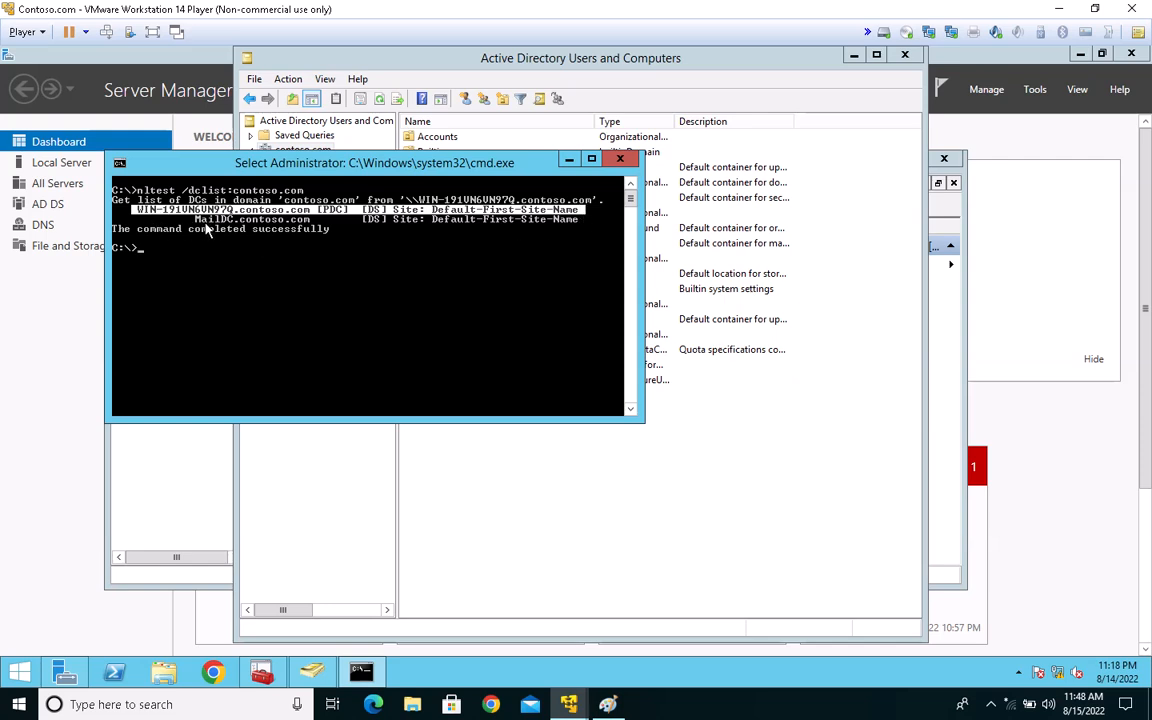
double_click(185, 218)
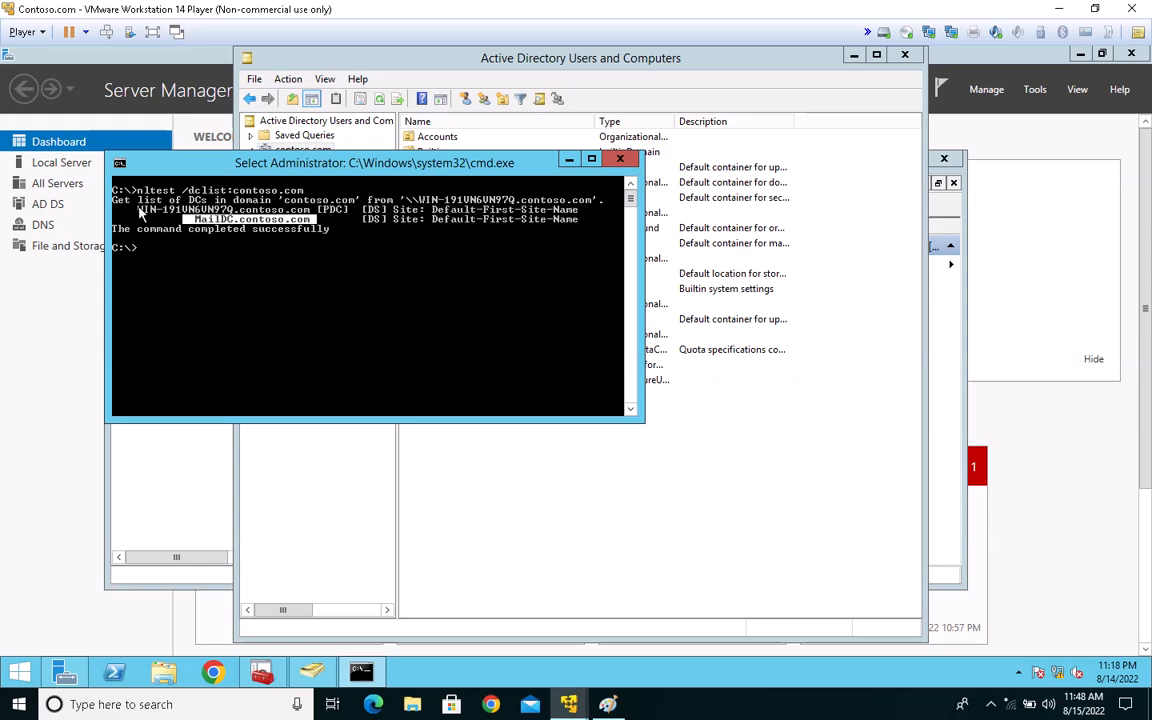
left_click_drag(137, 210, 348, 213)
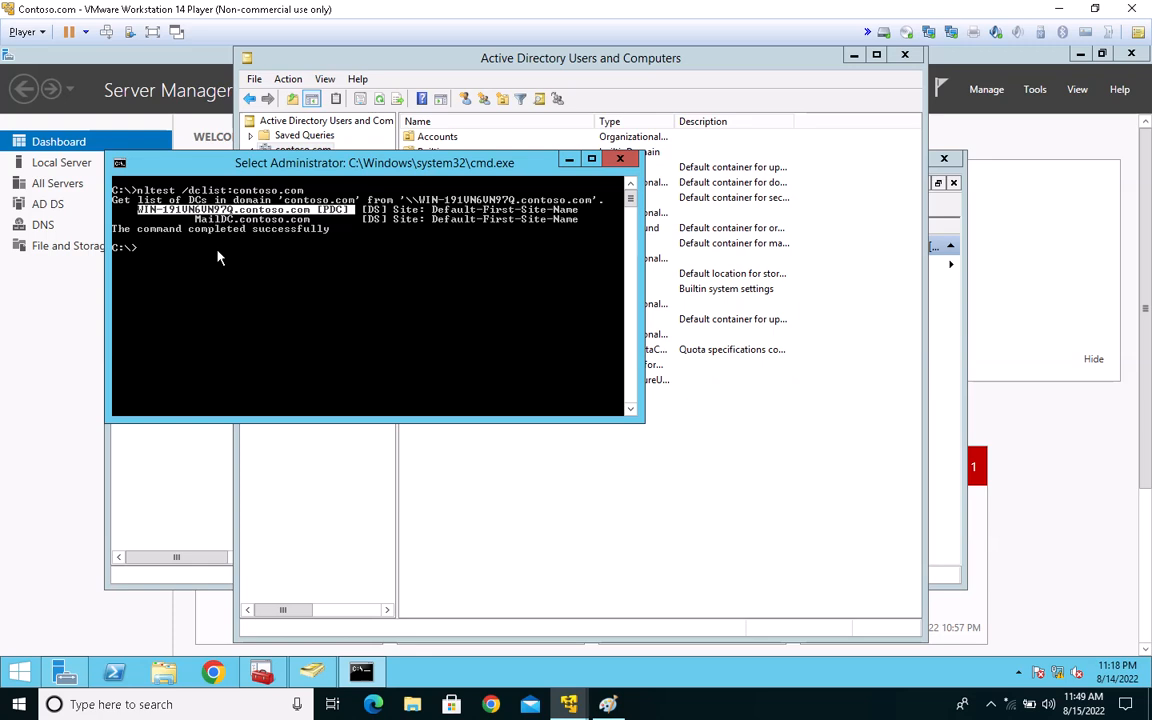
Step: Query the FSMO role holders with netdom query fsmo and move the command window to a clearer spot
type("netdom")
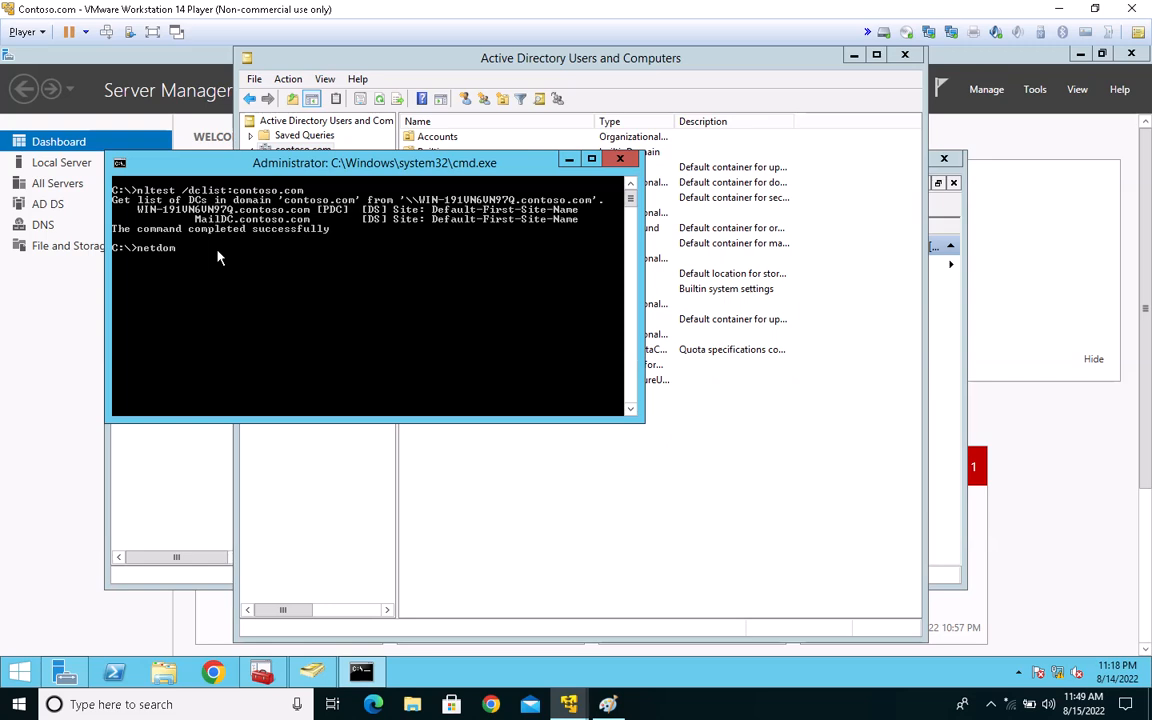
type(" query fsmo")
key("Return")
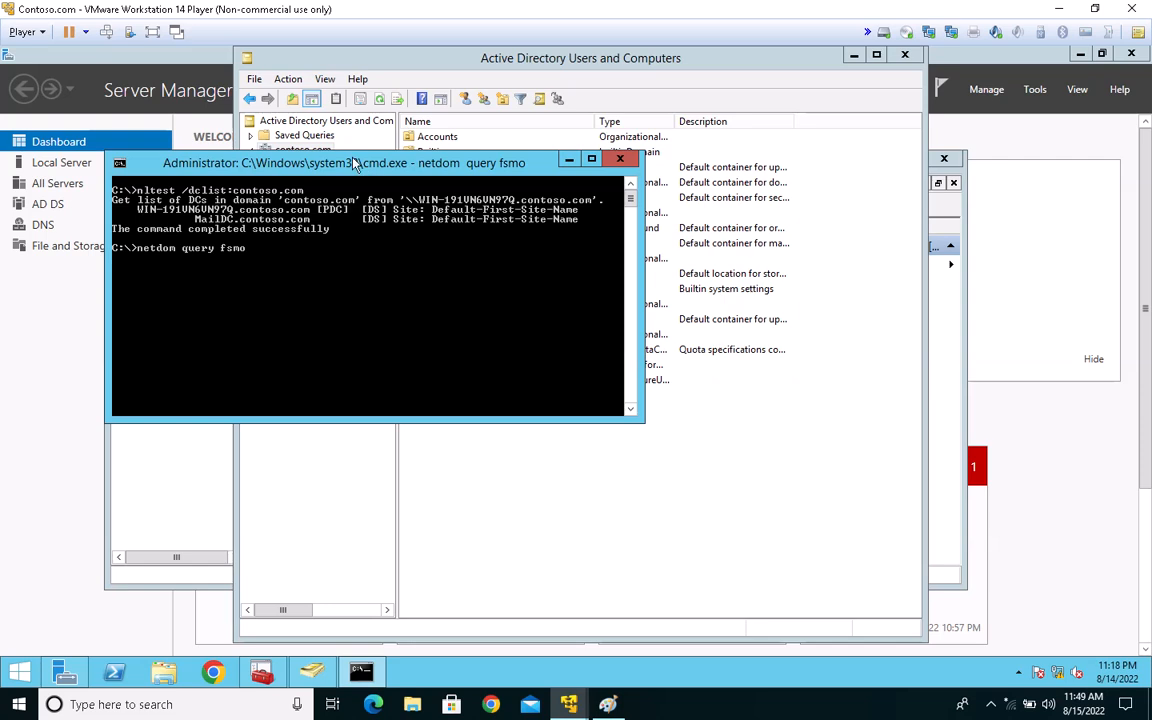
left_click_drag(352, 163, 478, 111)
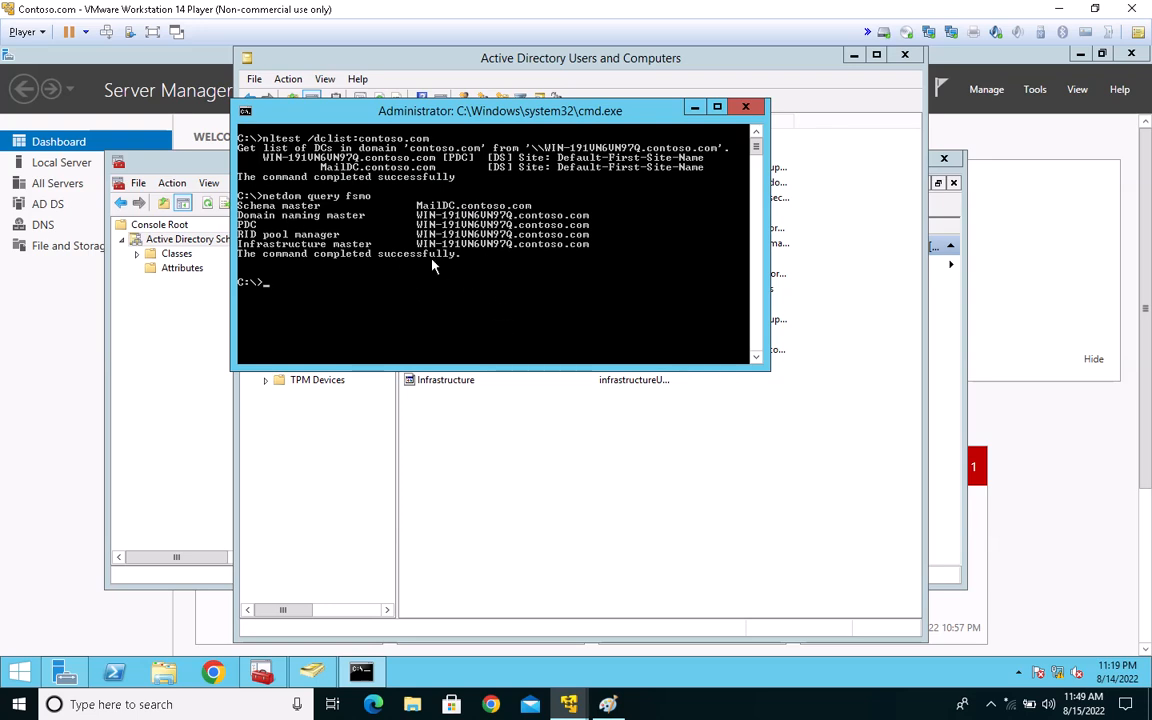
Step: Highlight the domain naming master, PDC, RID pool manager, infrastructure master and schema master rows in the output
right_click(426, 251)
left_click(440, 259)
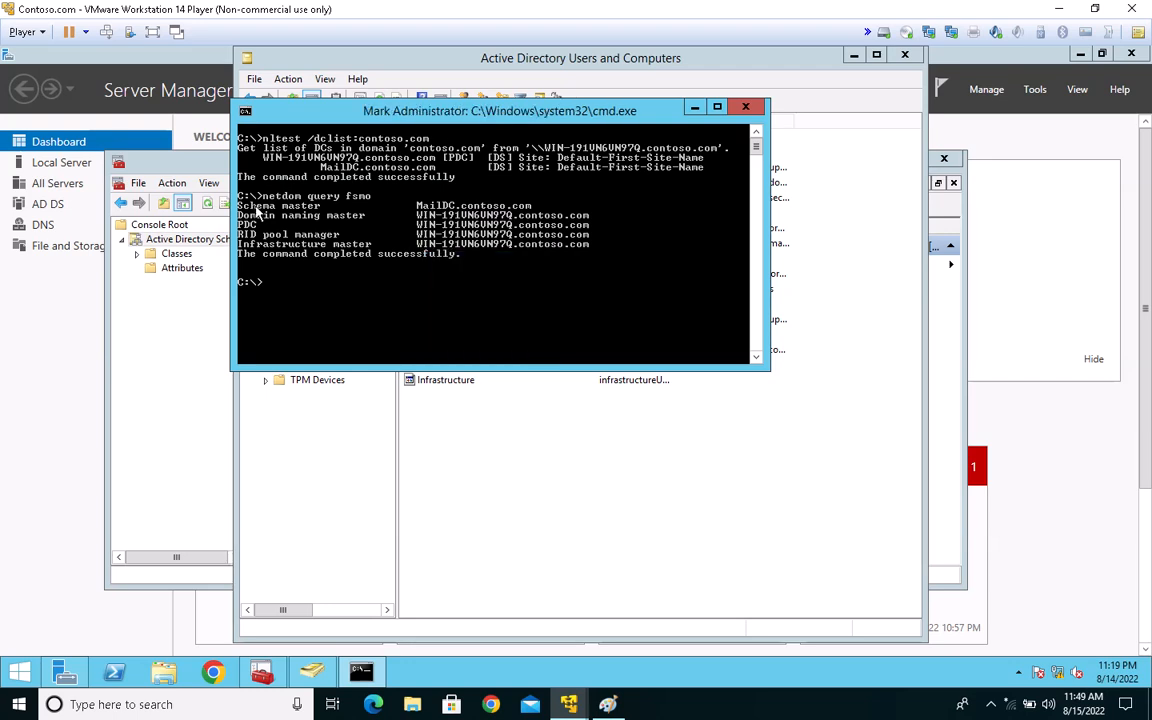
left_click_drag(238, 213, 596, 218)
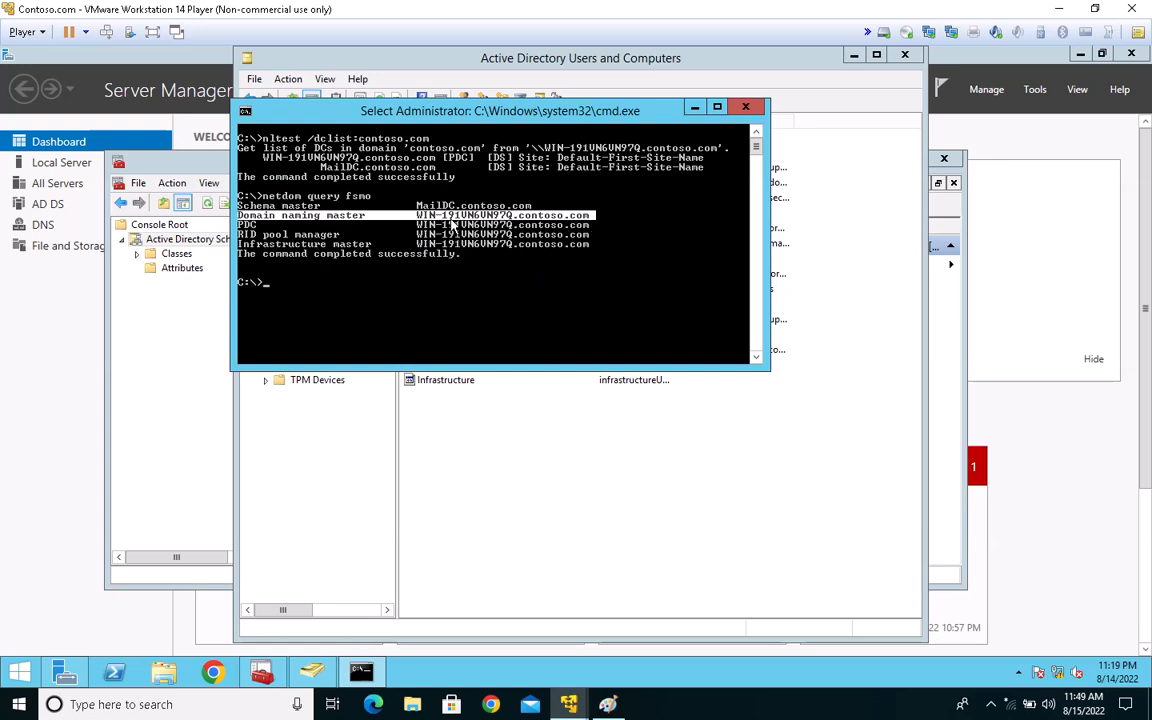
left_click_drag(238, 224, 487, 225)
left_click_drag(240, 224, 438, 238)
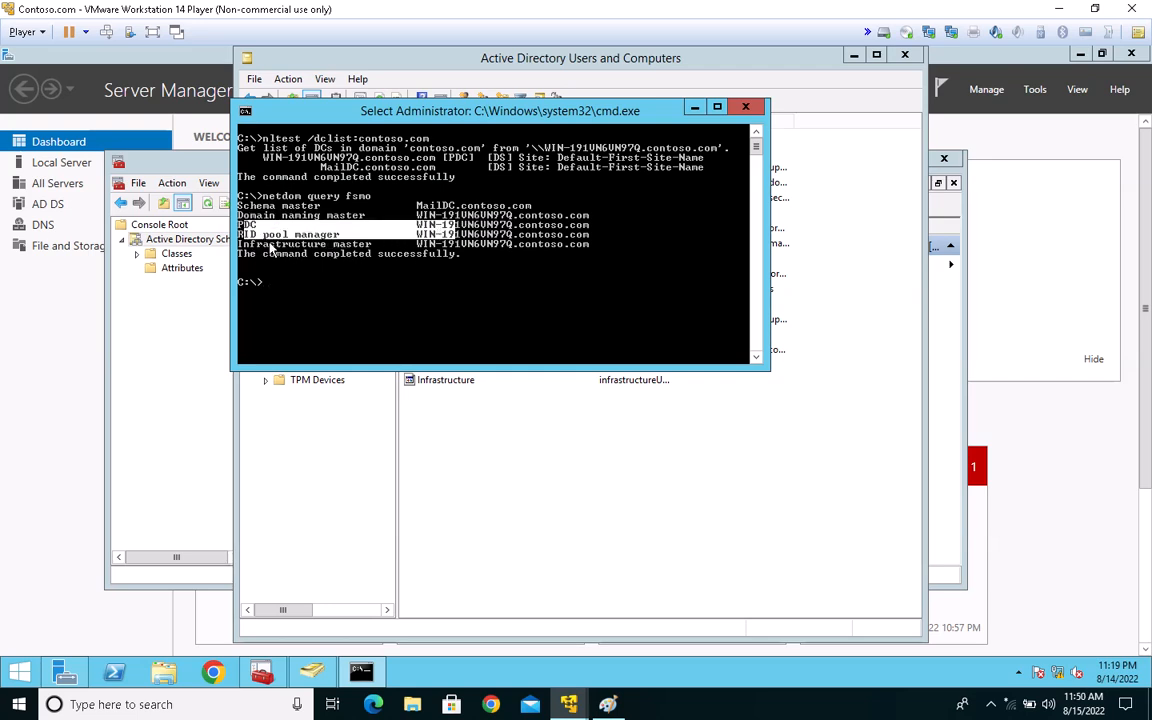
left_click_drag(262, 244, 578, 249)
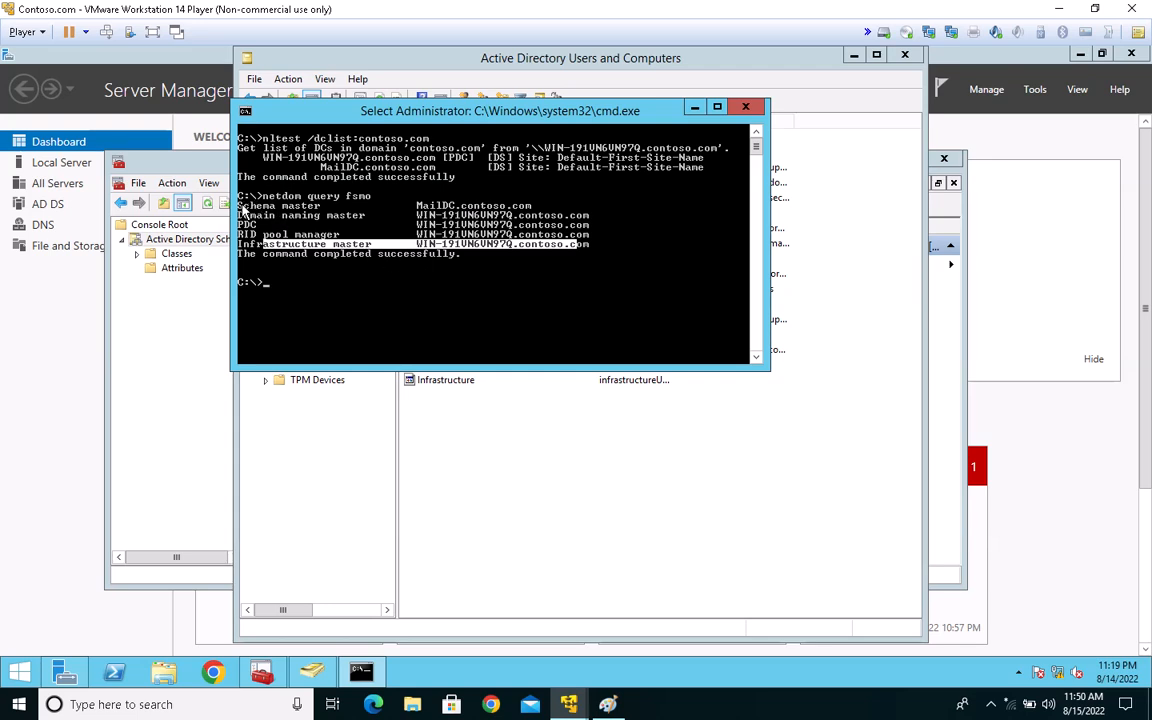
left_click(242, 207)
left_click_drag(242, 210, 537, 207)
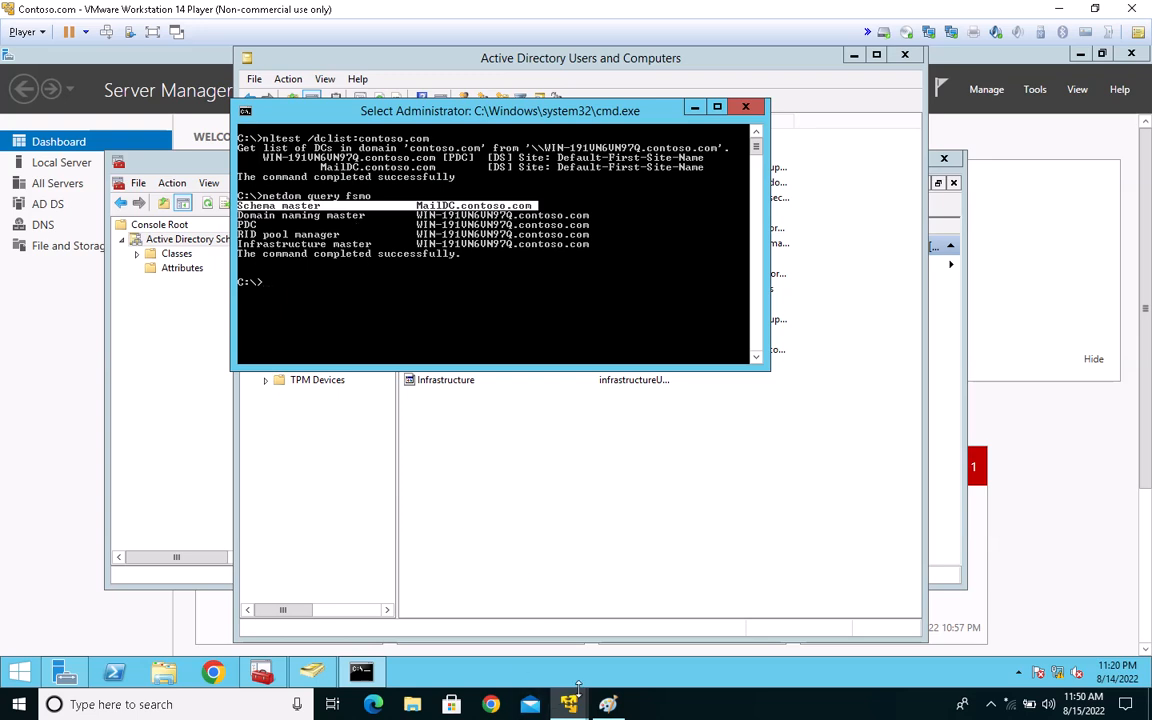
Step: Switch to the Mail.contoso.com virtual machine and unlock it with the CONTOSO administrator account password
mouse_move(575, 705)
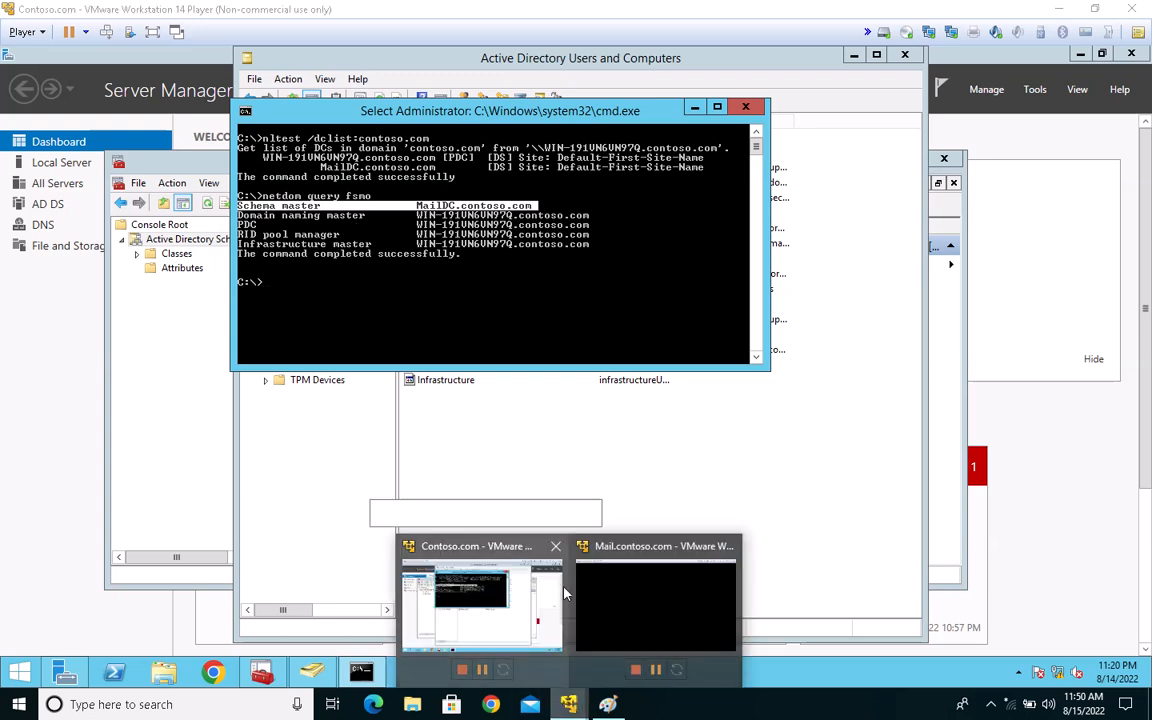
left_click(620, 588)
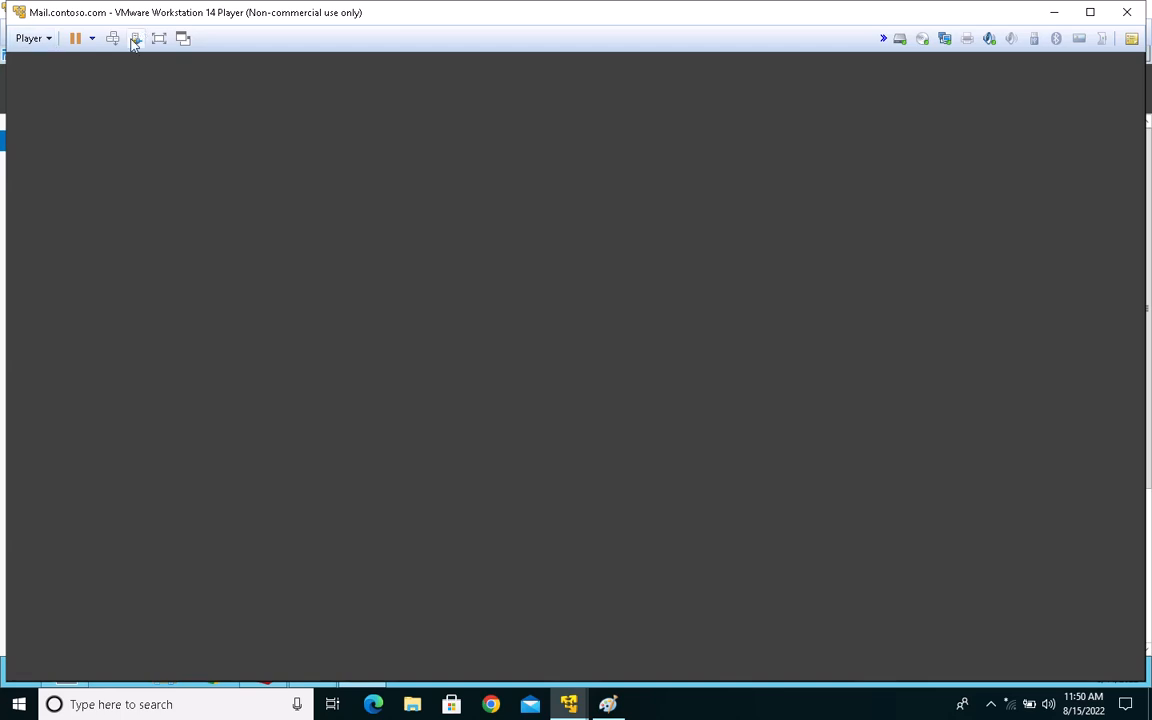
left_click(113, 39)
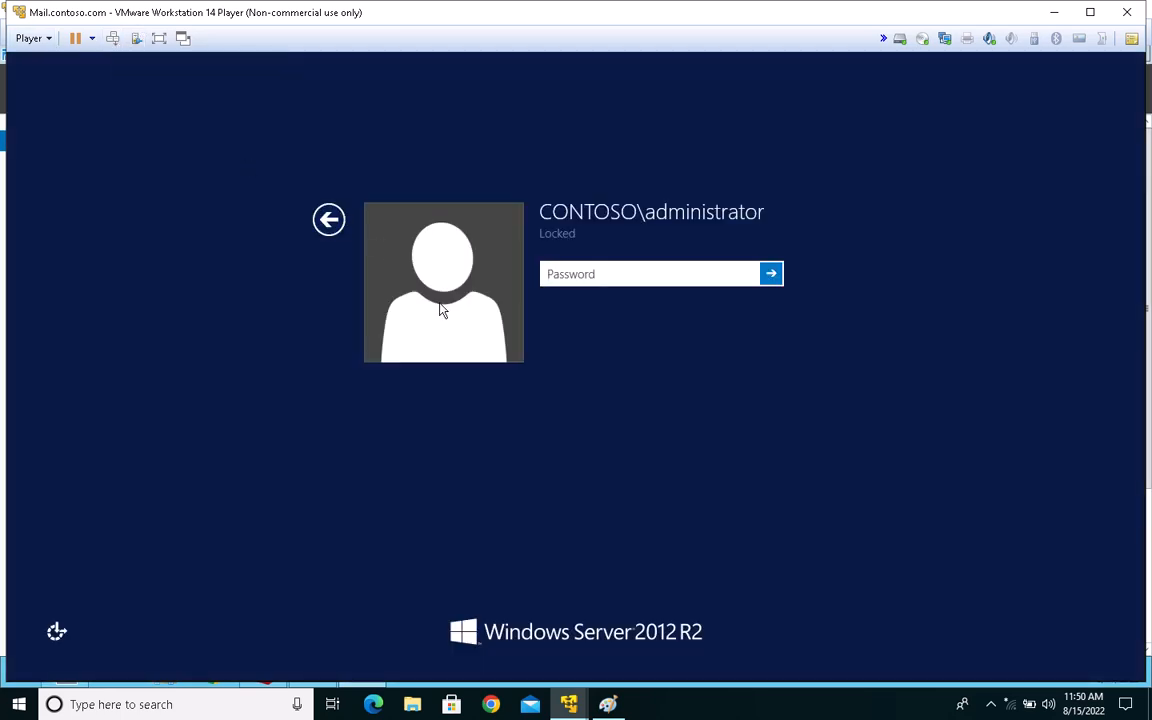
type("•••••••••••")
key("Return")
Step: Close the Active Directory Schema console without saving its settings and close the PowerShell window
key("alt+F4")
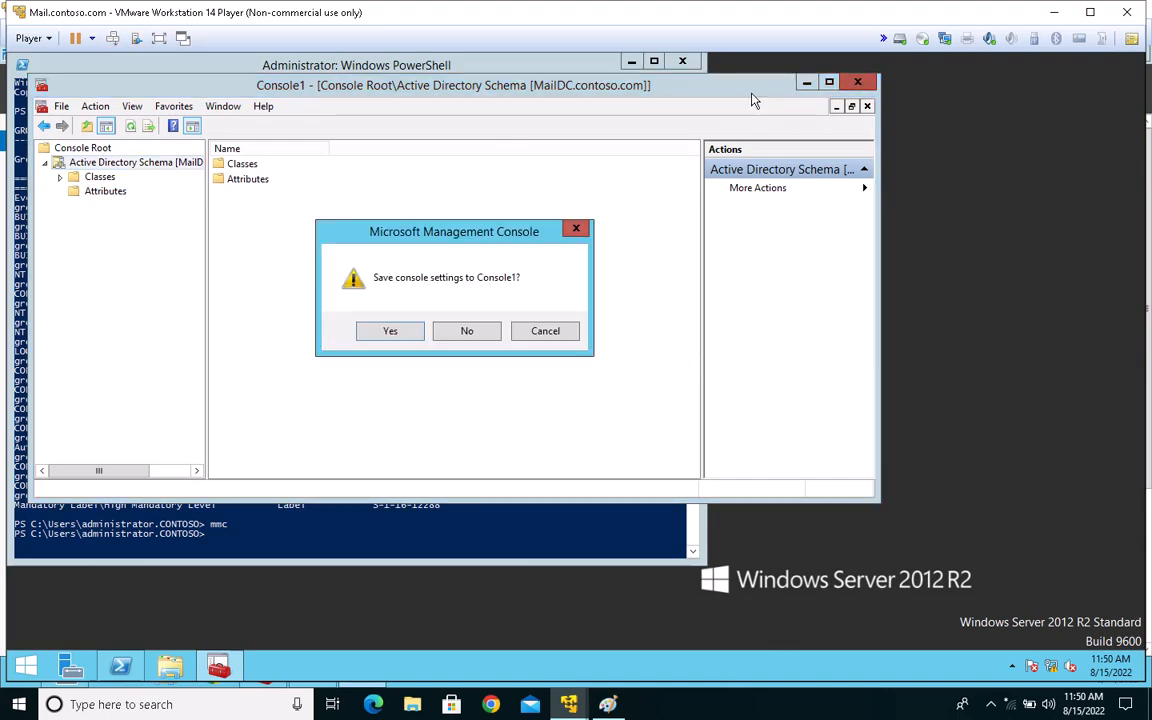
left_click(467, 331)
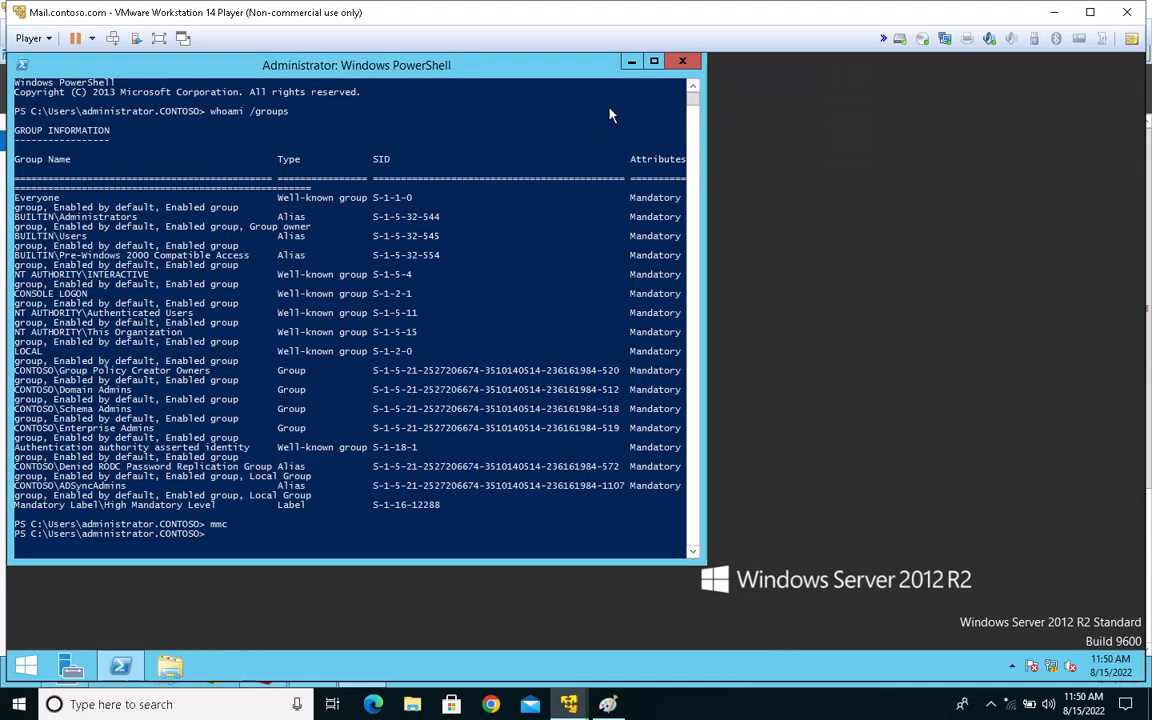
left_click(681, 63)
Step: Shut down the Mail.contoso.com server with the reason Other (Unplanned)
right_click(26, 665)
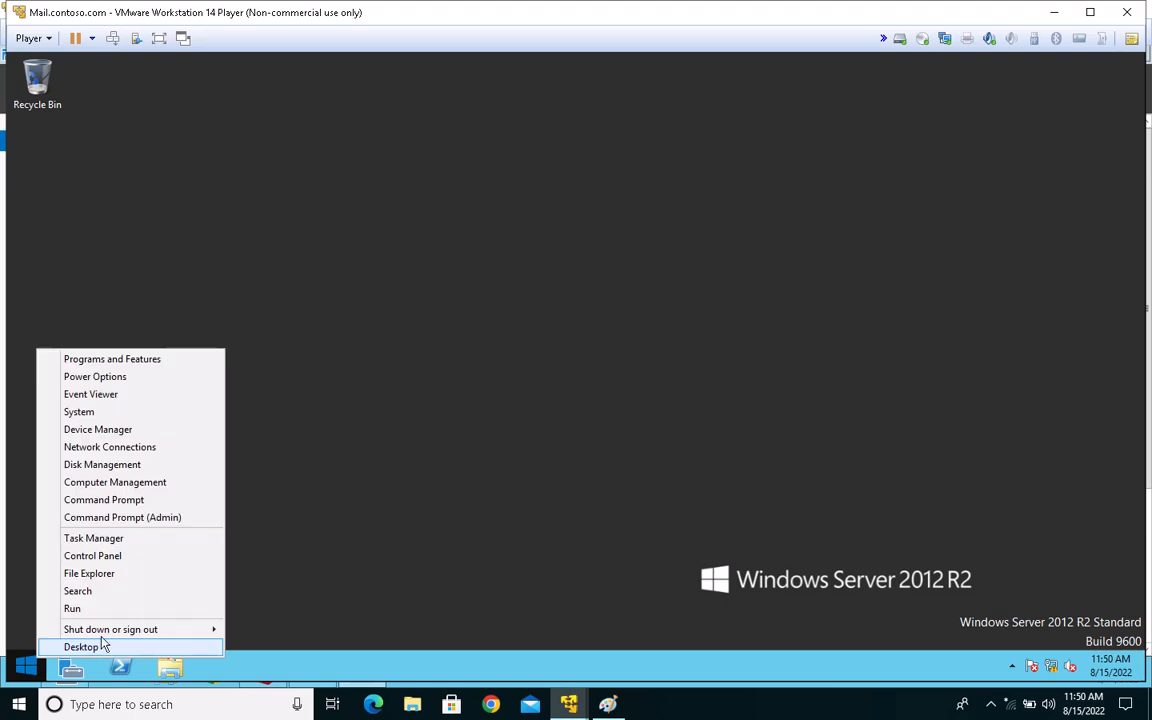
mouse_move(136, 629)
left_click(320, 643)
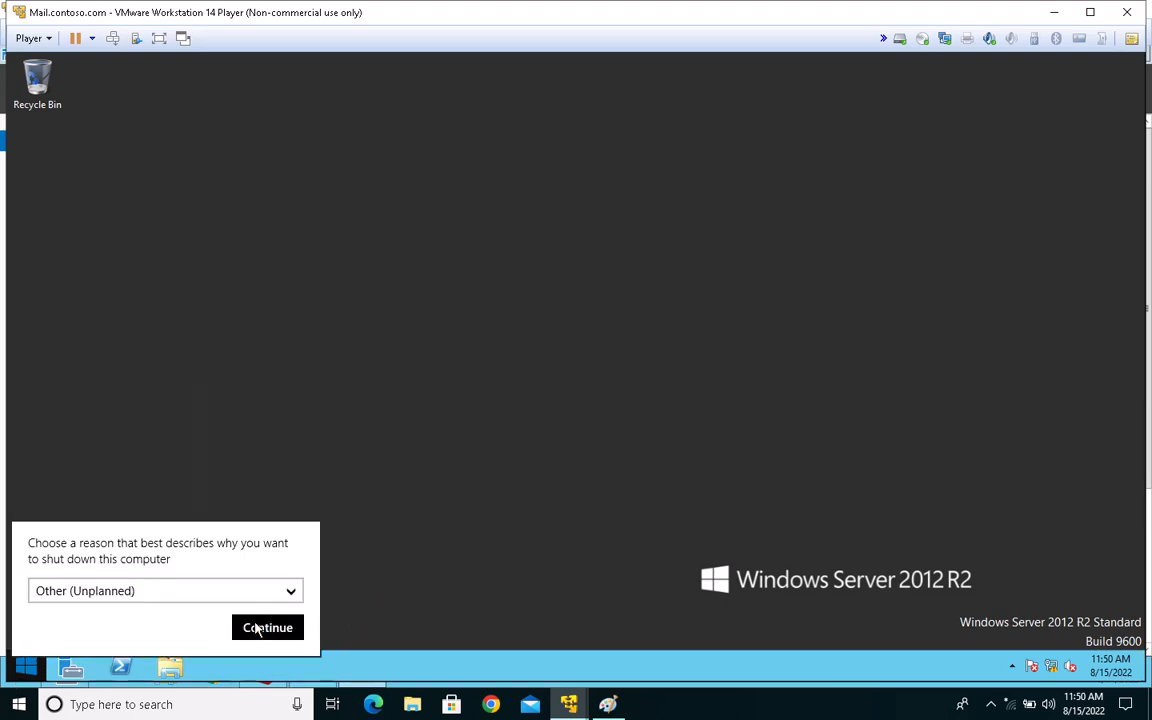
left_click(266, 628)
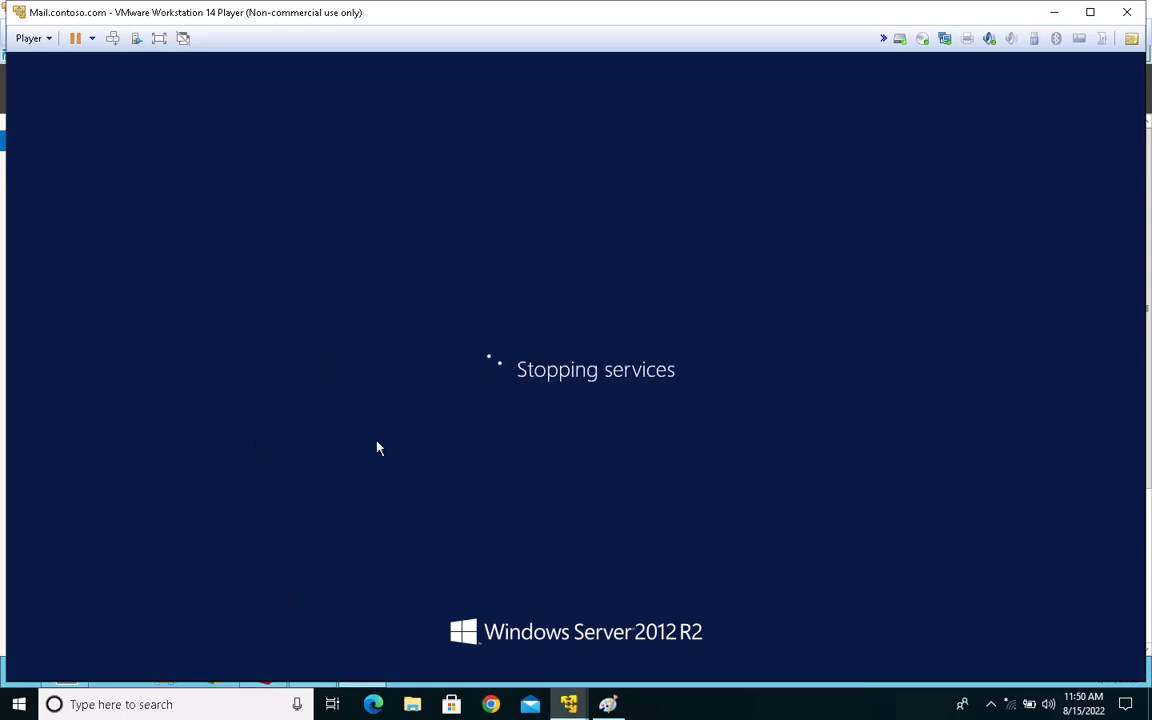
Step: Switch back to the Contoso.com virtual machine and ping MailDC.contoso.com, copying the host name from the schema master row
mouse_move(568, 704)
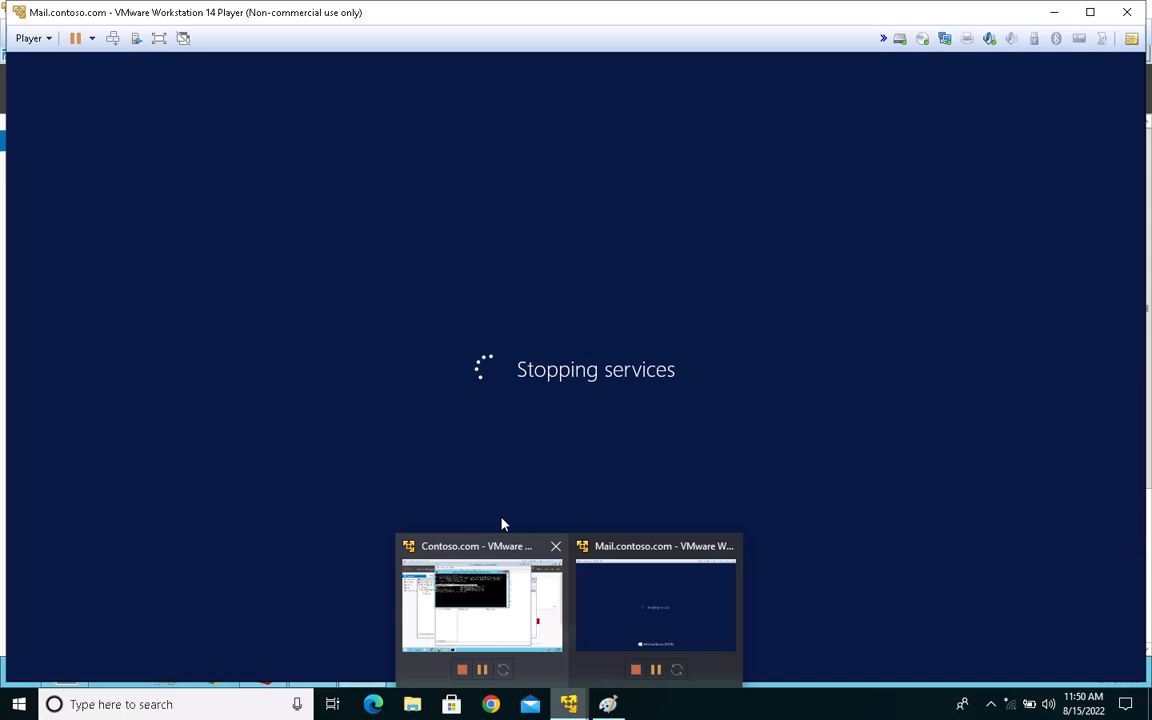
left_click(521, 585)
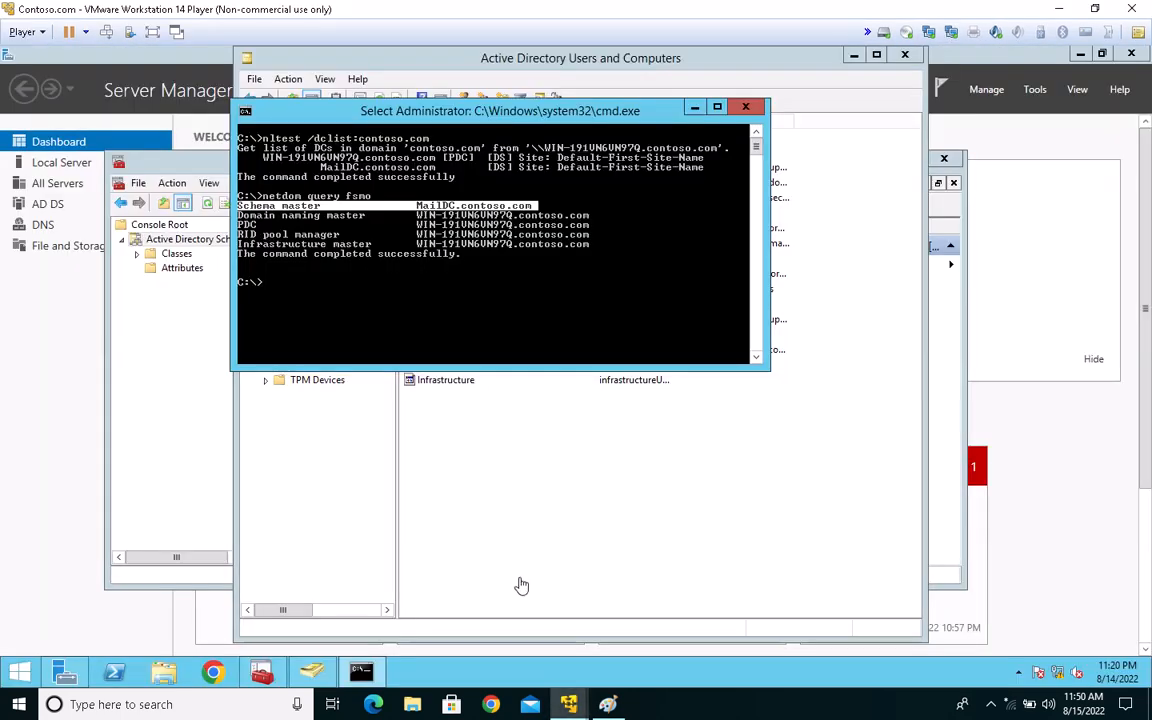
key("Return")
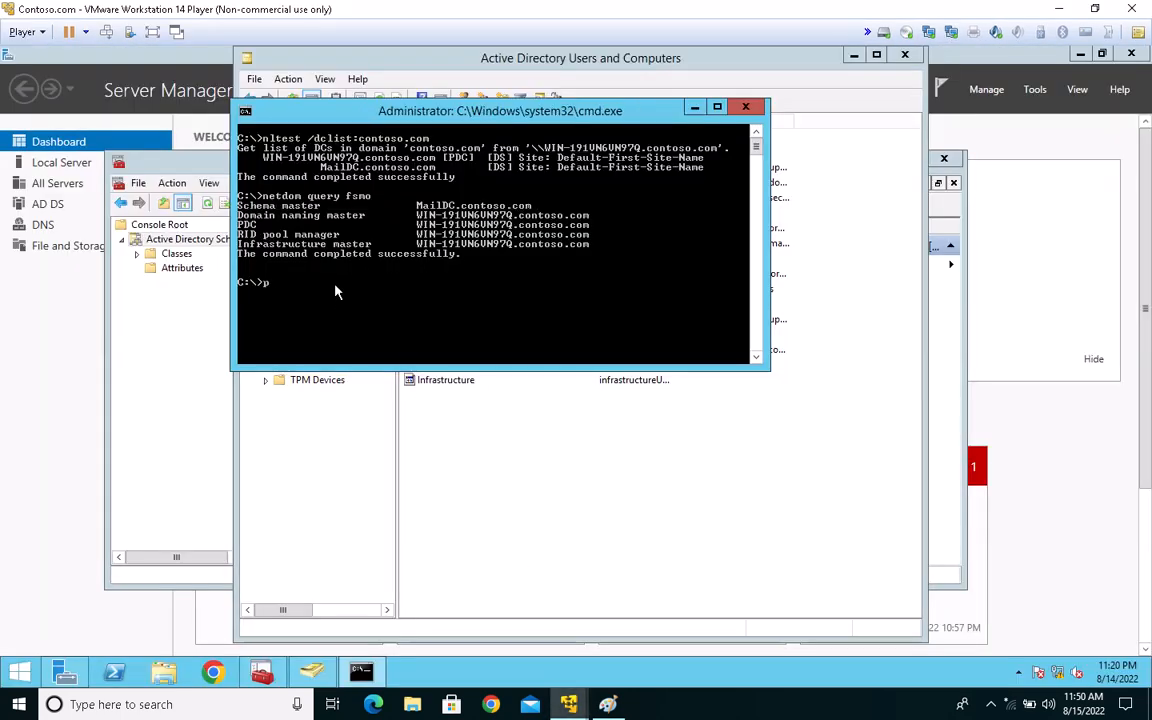
type("ping")
right_click(372, 221)
left_click(392, 225)
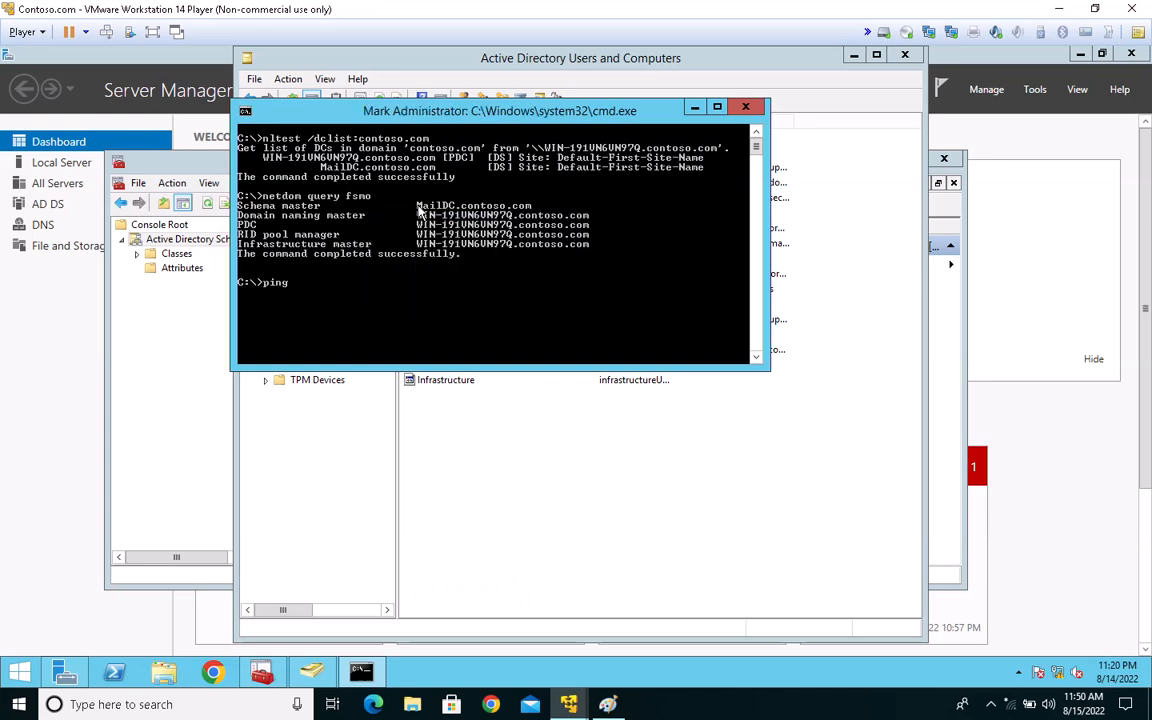
left_click_drag(417, 206, 533, 208)
key("Return")
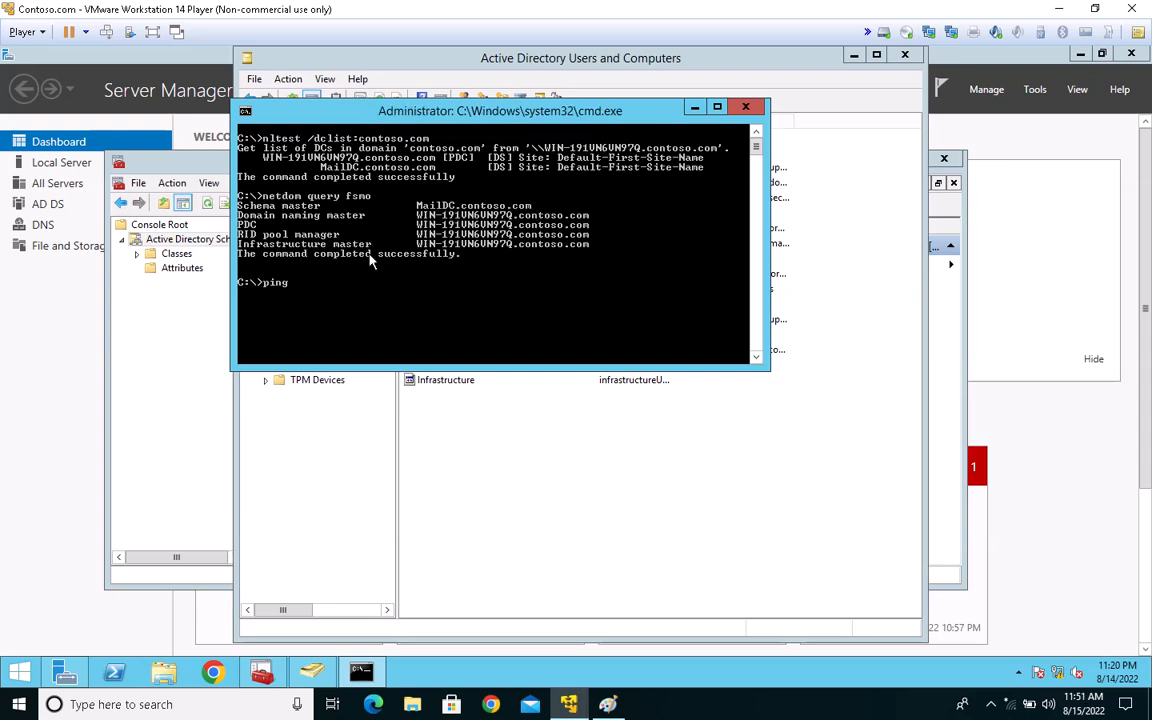
right_click(405, 293)
left_click(437, 332)
key("Return")
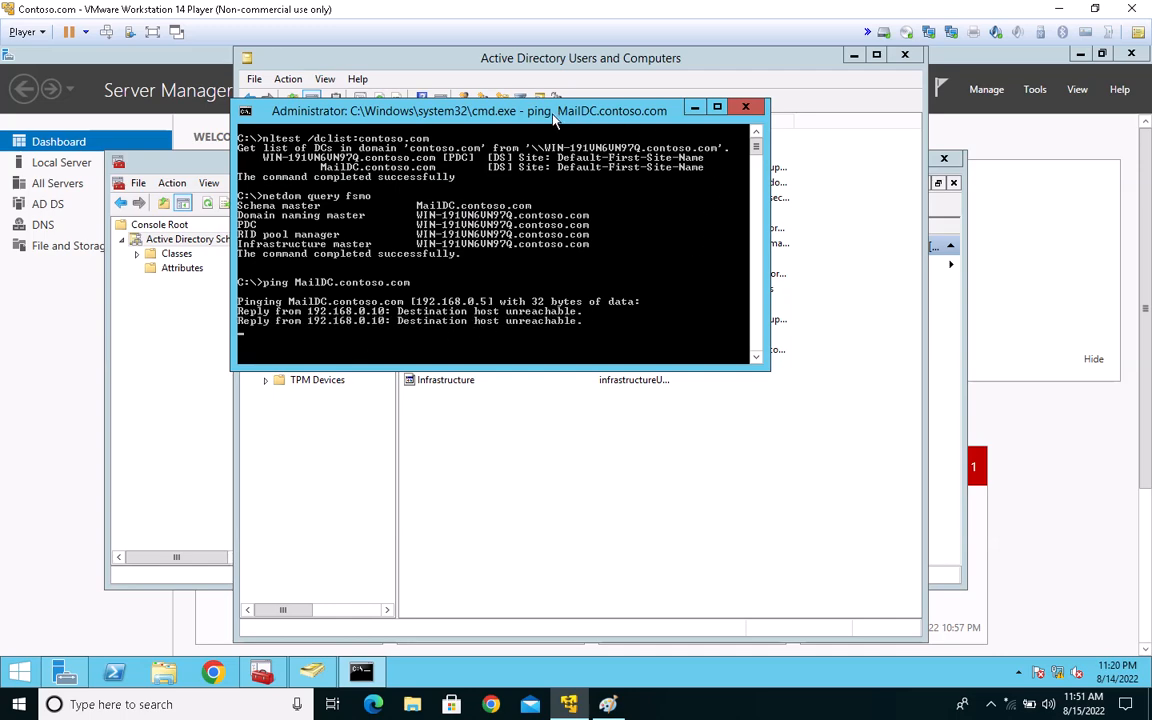
Step: Mark the Schema master row in the netdom query fsmo output of the Command Prompt
left_click_drag(549, 117, 708, 135)
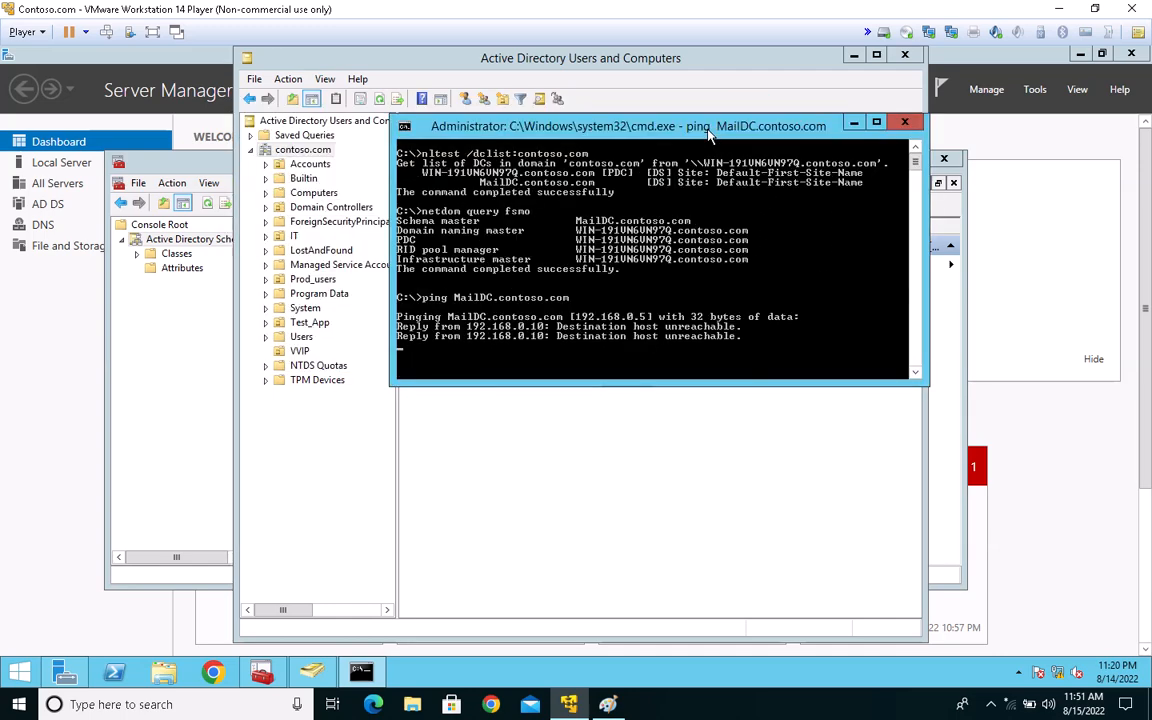
left_click(570, 705)
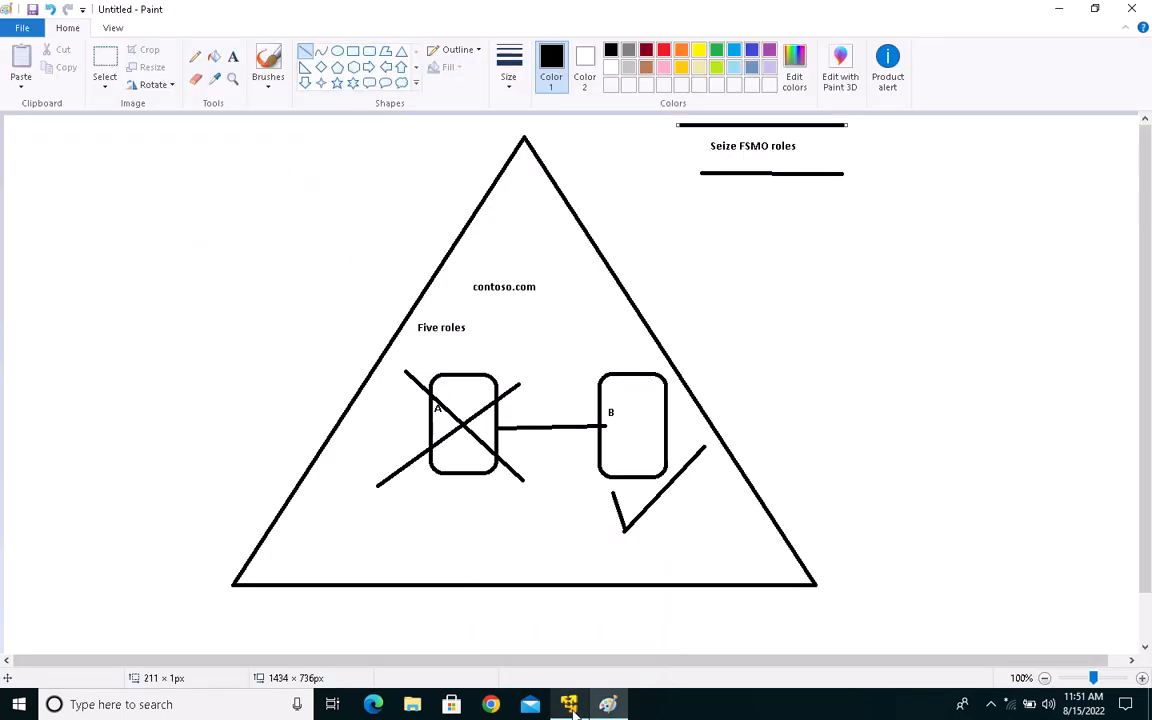
left_click(570, 705)
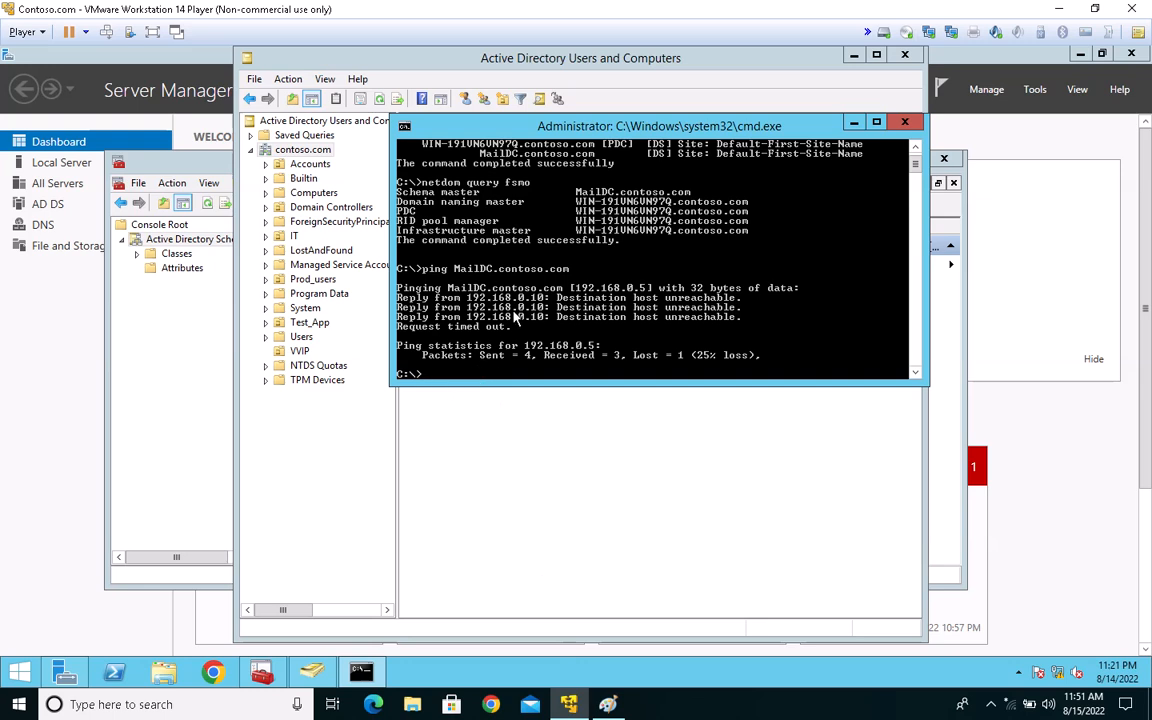
right_click(516, 172)
left_click(545, 180)
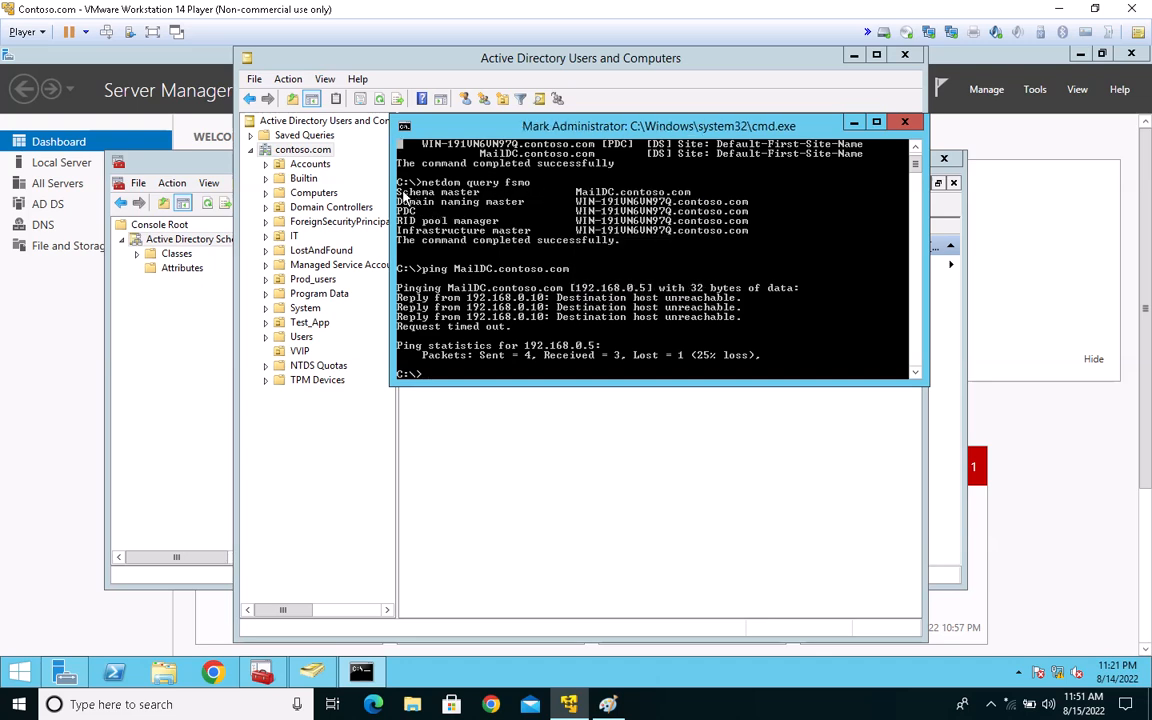
left_click_drag(403, 193, 719, 193)
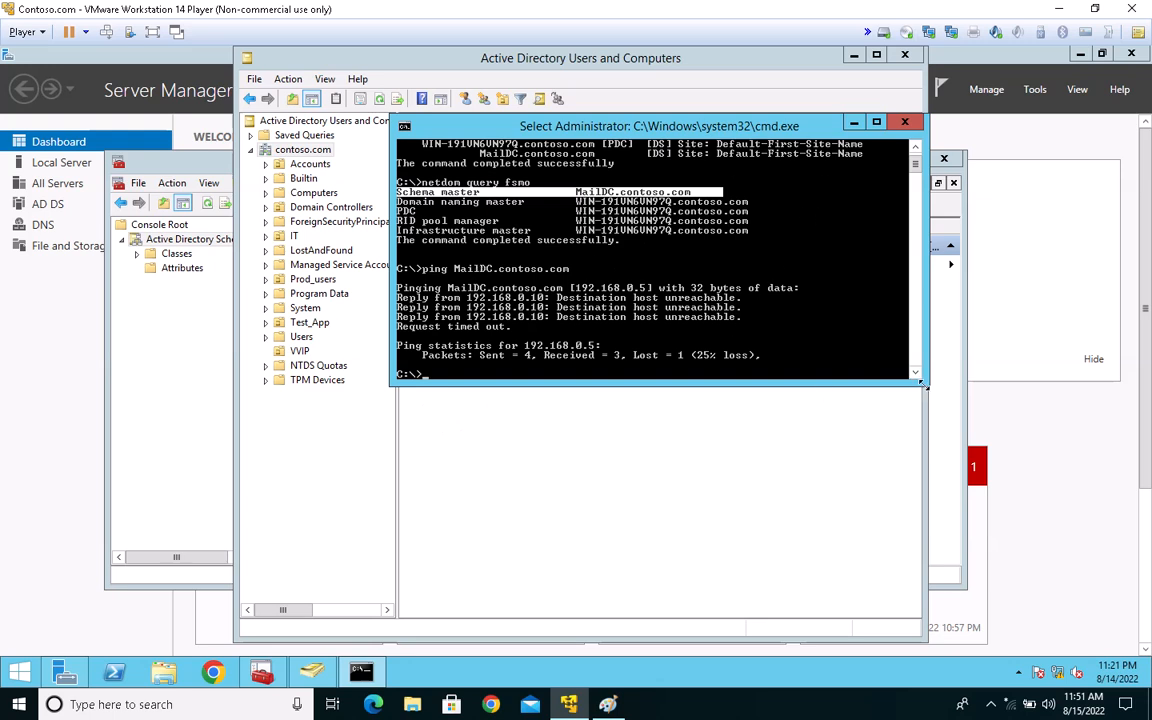
Step: Make the Command Prompt window taller, start ntdsutil and enter its roles context
left_click_drag(922, 383, 922, 441)
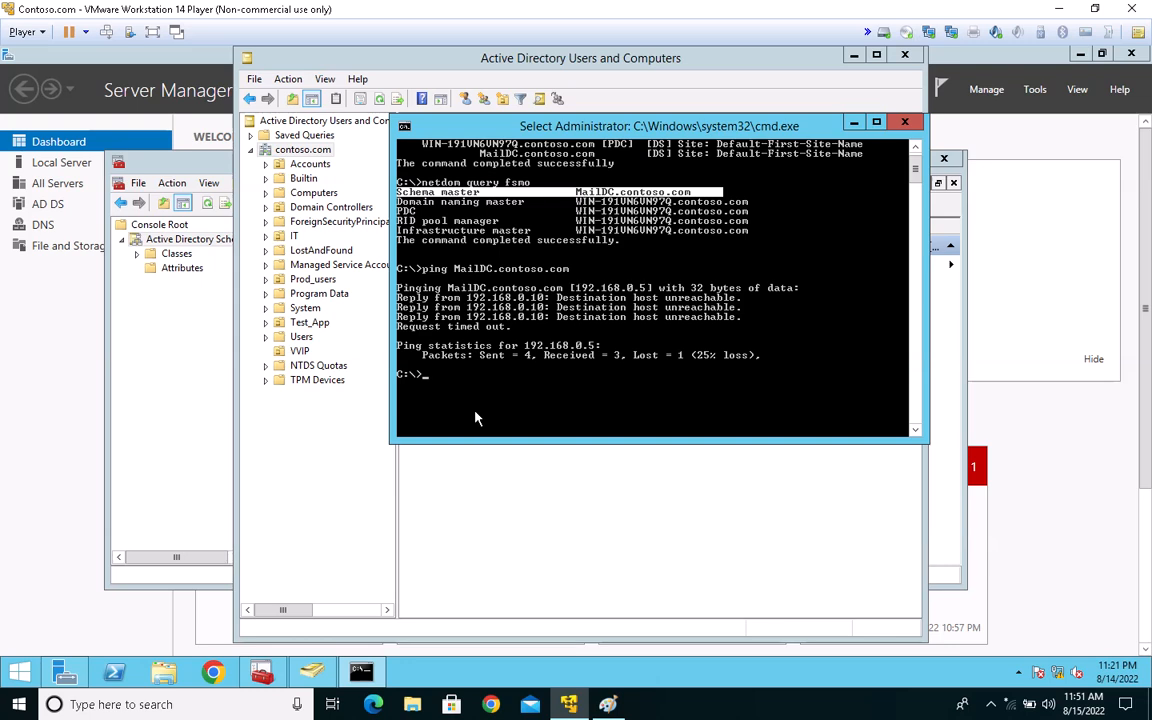
type("ntds")
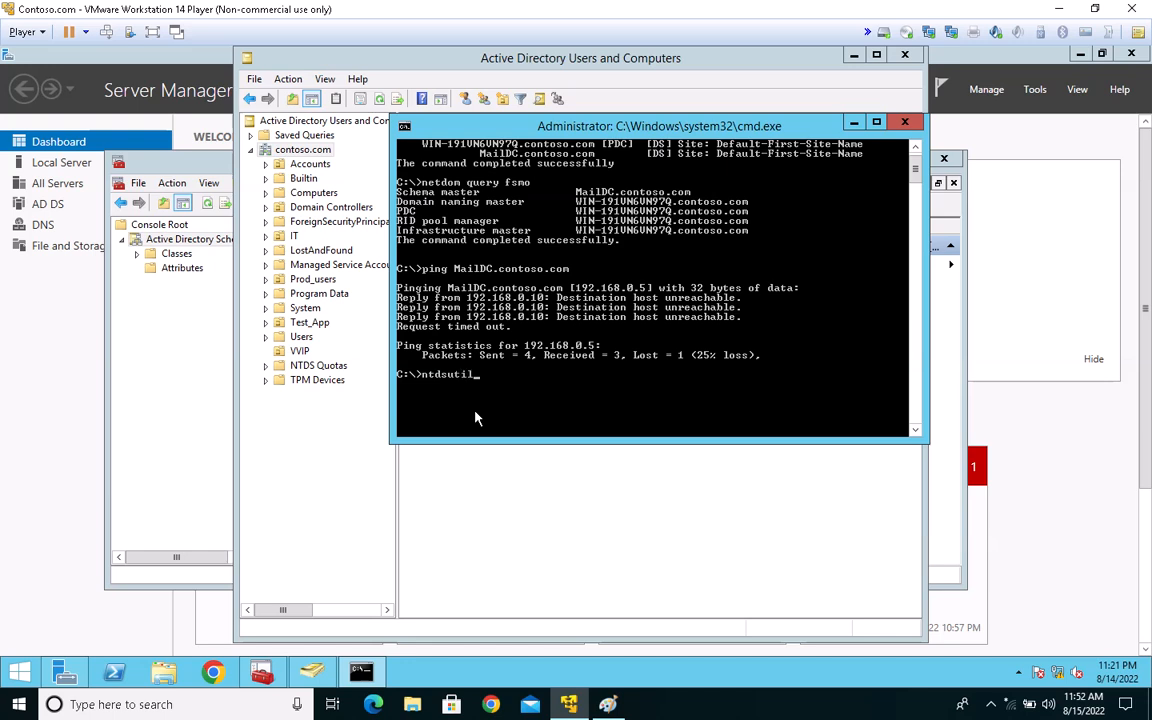
type("util")
key("Return")
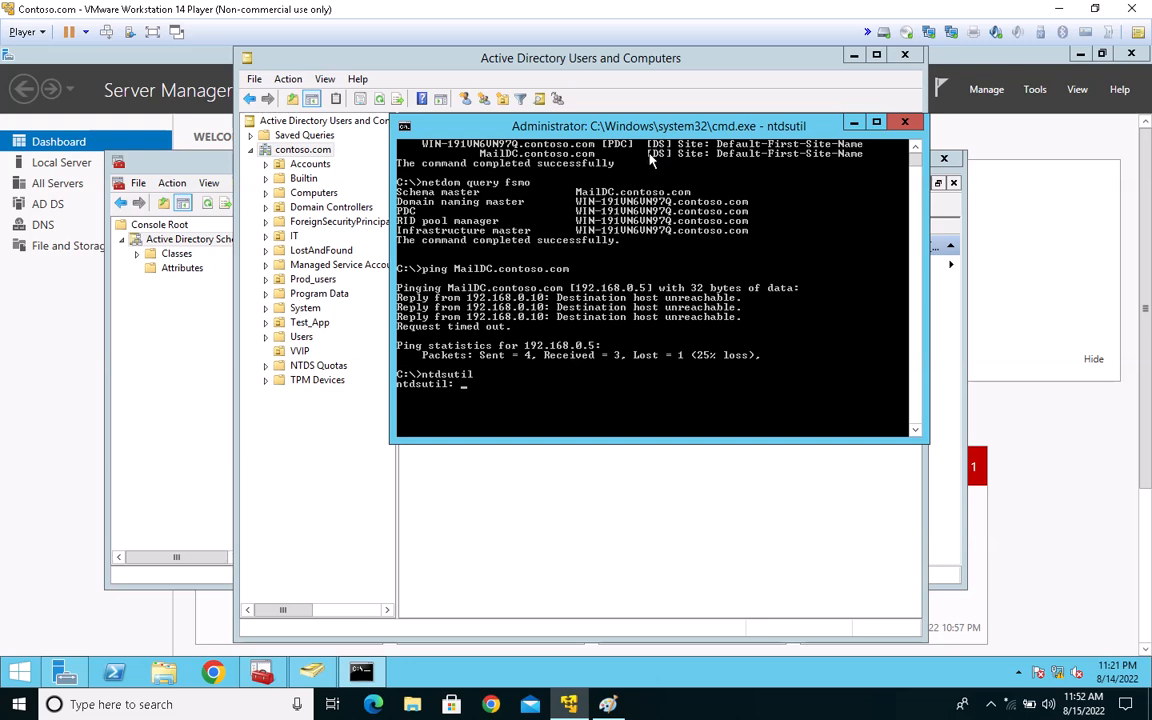
scroll(685, 368, "down", 1)
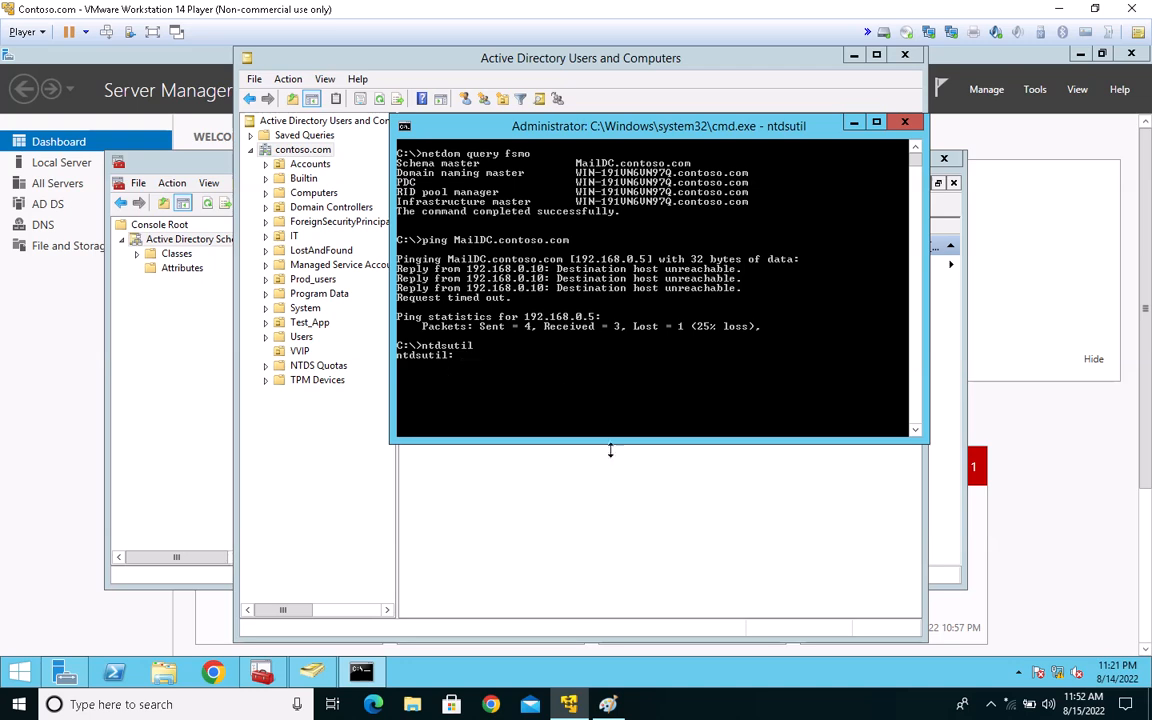
type("roles")
key("Return")
Step: Enter the server connections context from the FSMO maintenance prompt with the connection command
type("conne")
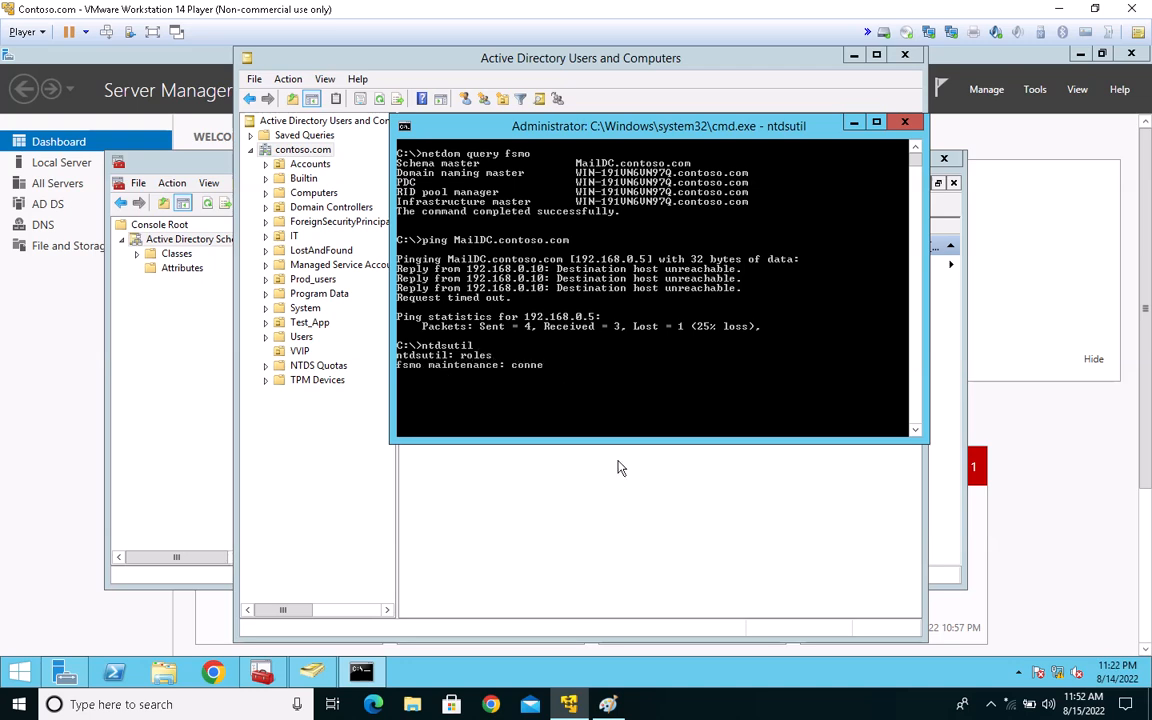
type("ction")
key("Return")
Step: Connect to server WIN-191VN6VN97Q.contoso.com in ntdsutil, copying the DNS name from the domain controller's properties in Active Directory Users and Computers
type("connect")
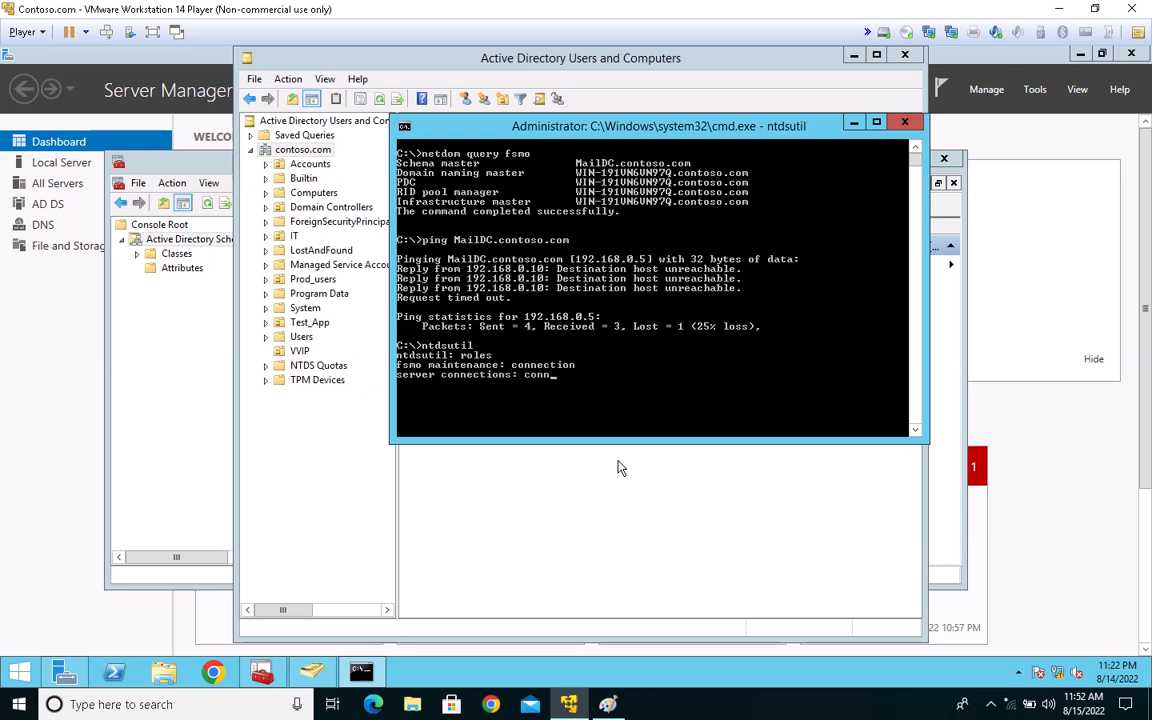
type(" to")
type("server")
left_click_drag(558, 126, 642, 146)
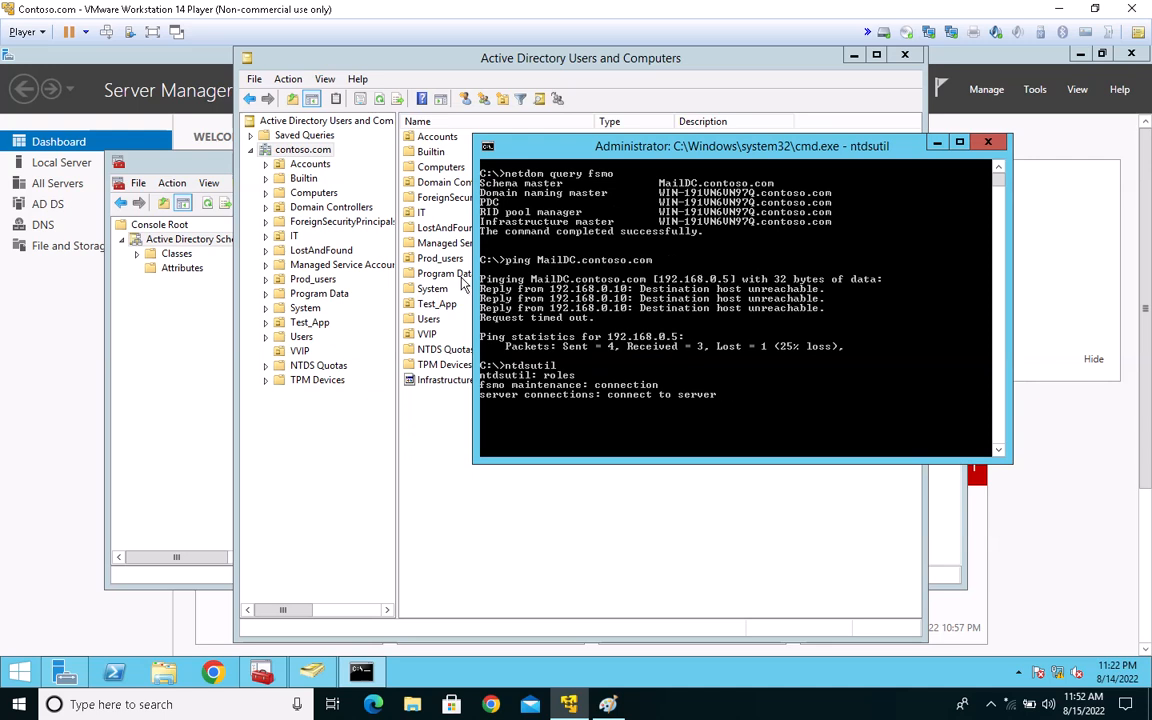
left_click(312, 205)
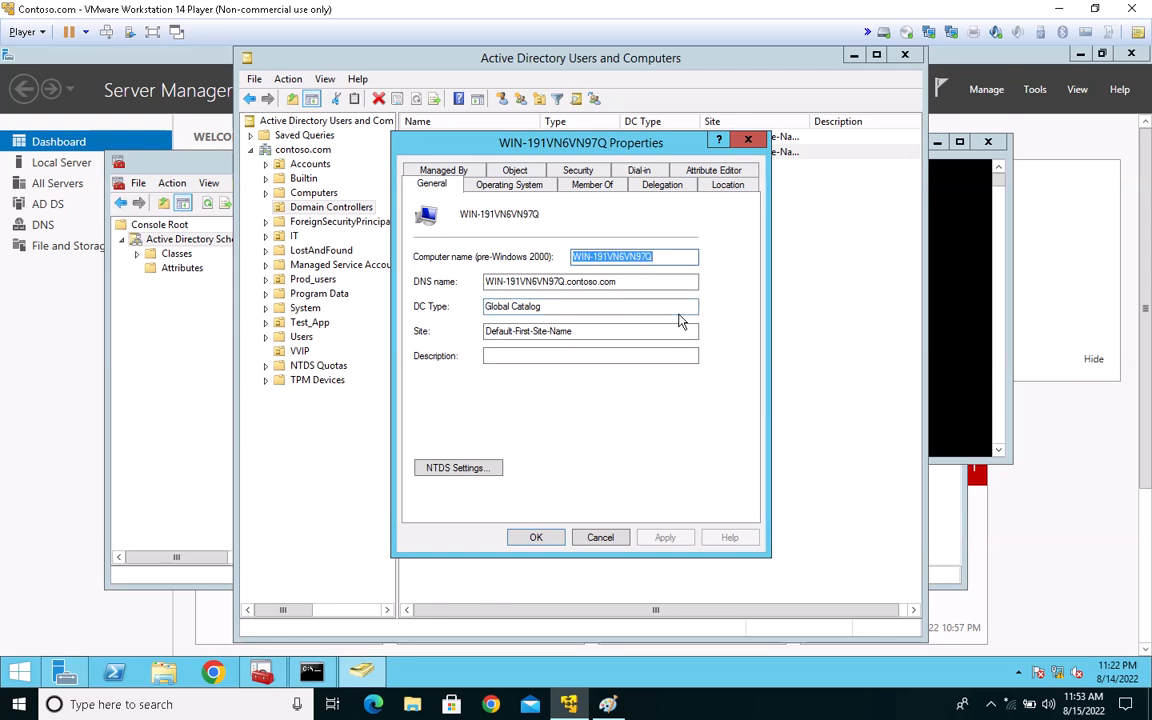
key("Tab")
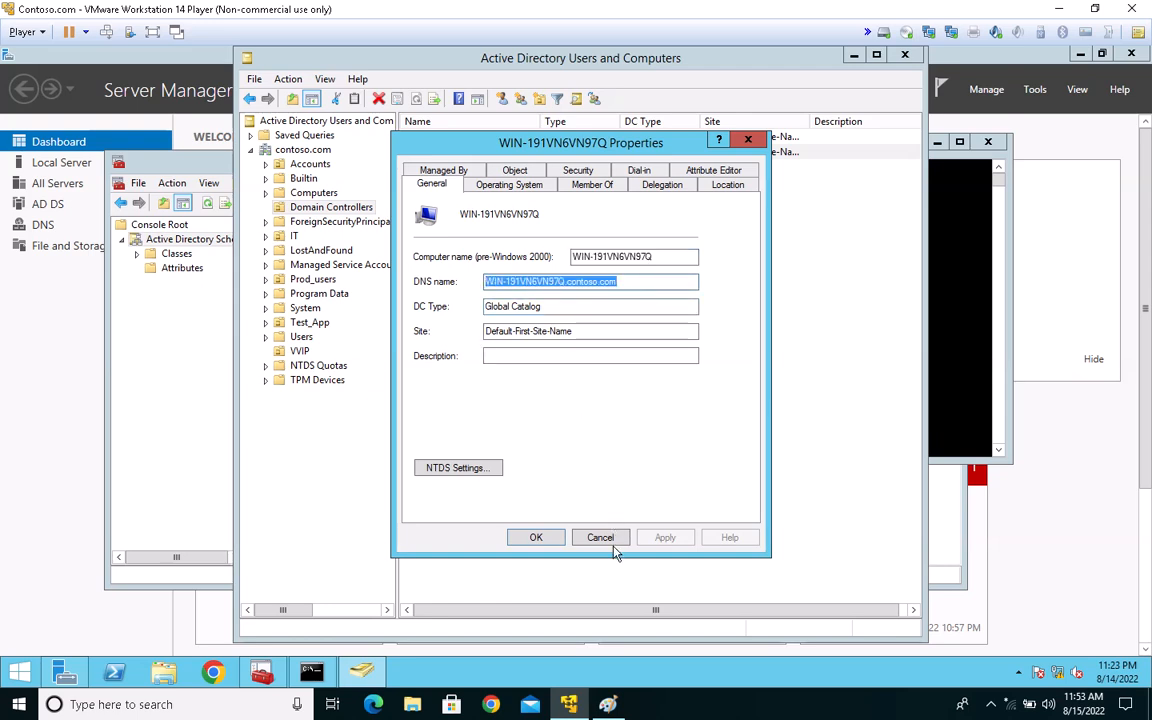
left_click(968, 345)
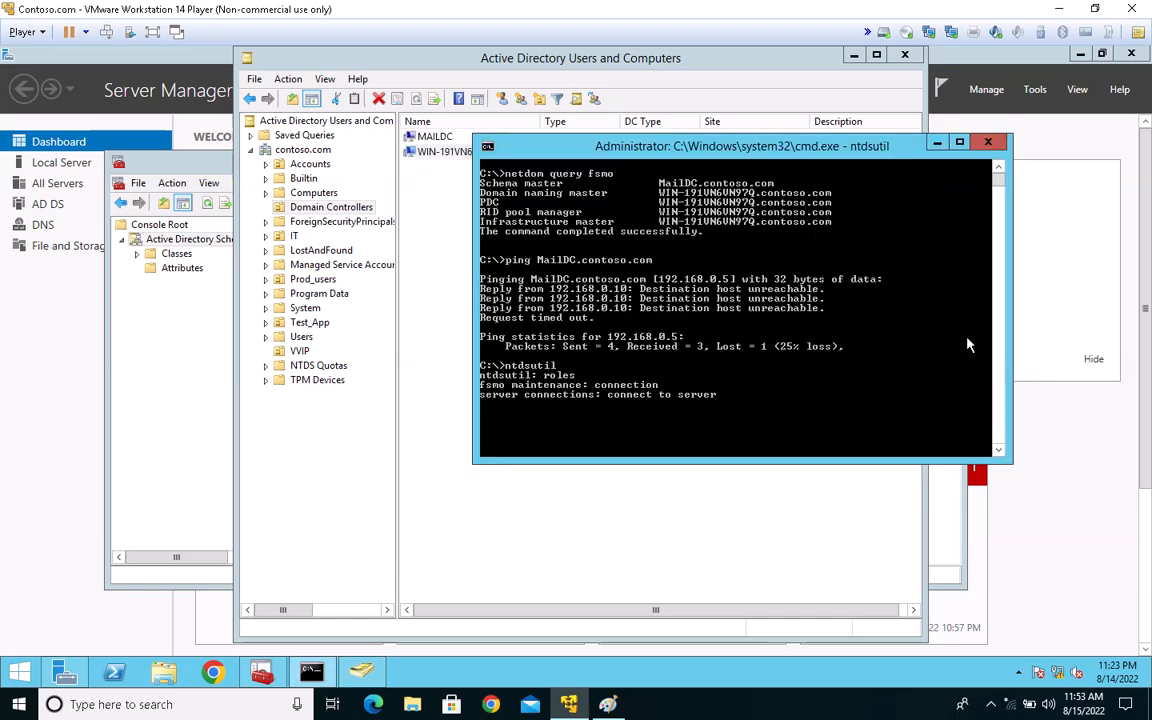
right_click(791, 369)
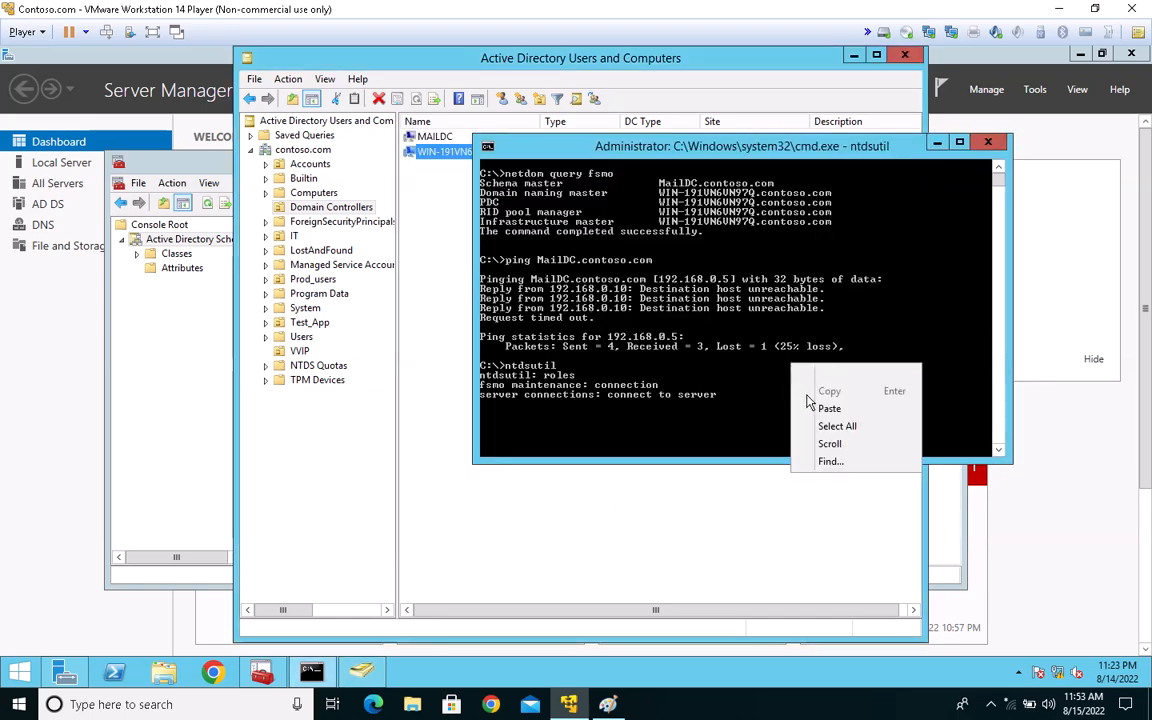
left_click(829, 409)
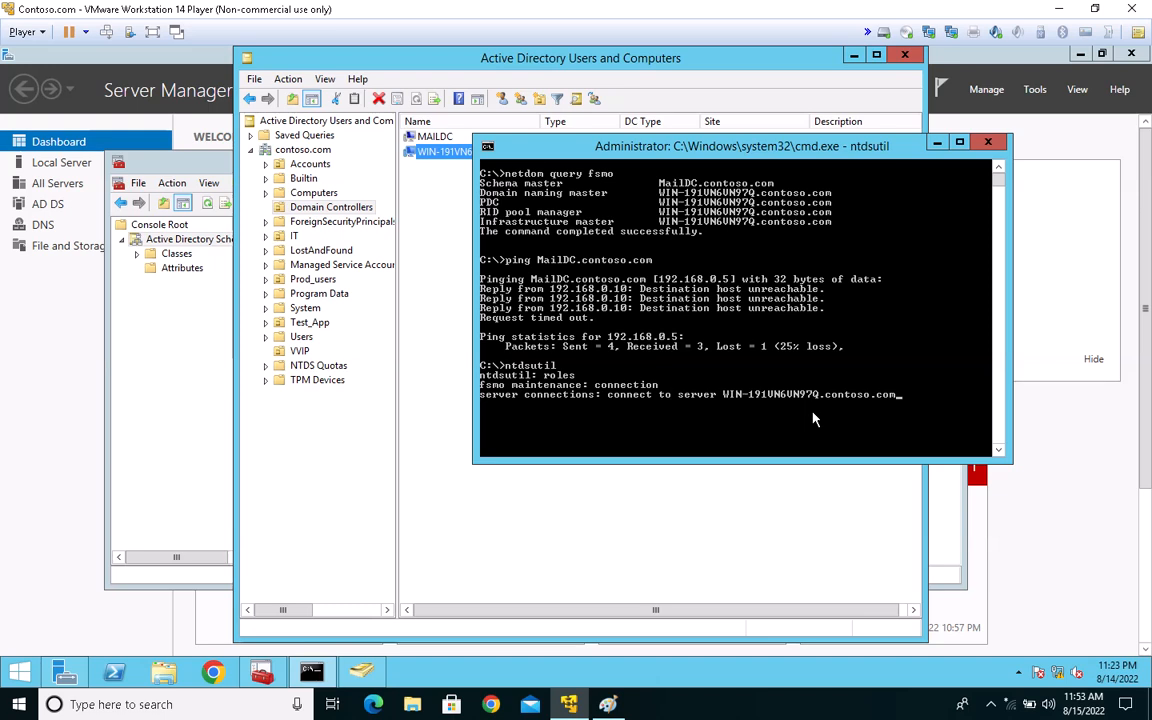
key("Return")
scroll(778, 413, "down", 2)
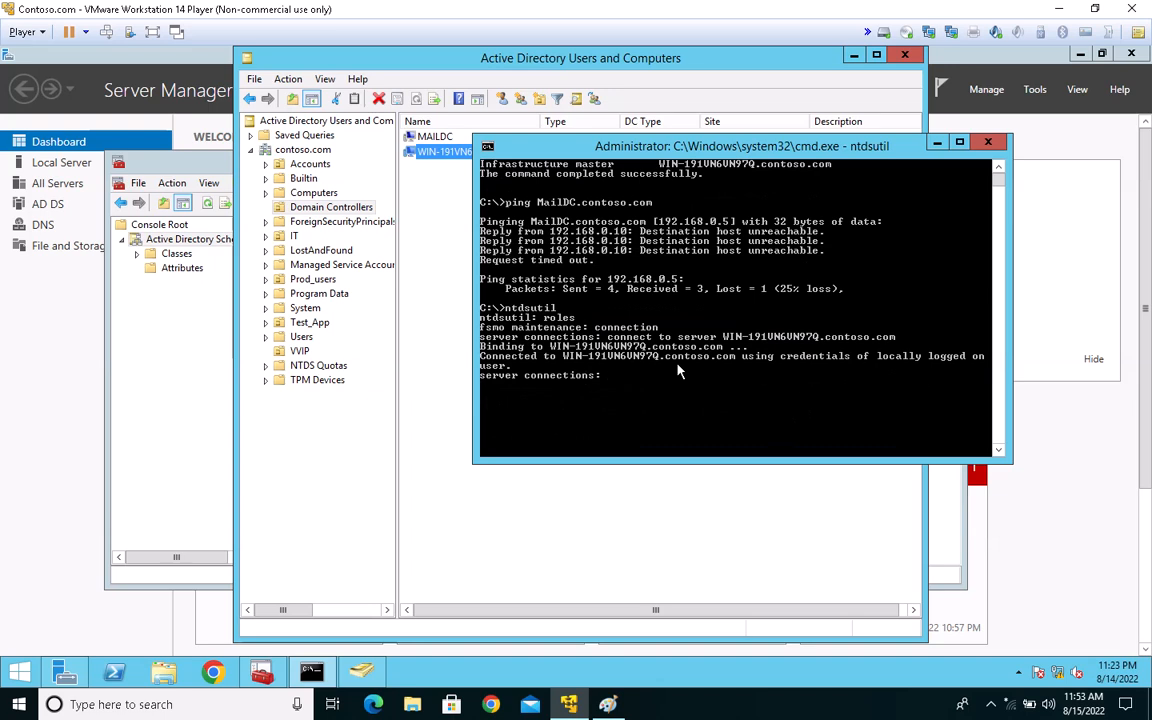
Step: Return from the server connections context to FSMO maintenance with the q command
type("q")
key("Return")
scroll(677, 371, "down", 1)
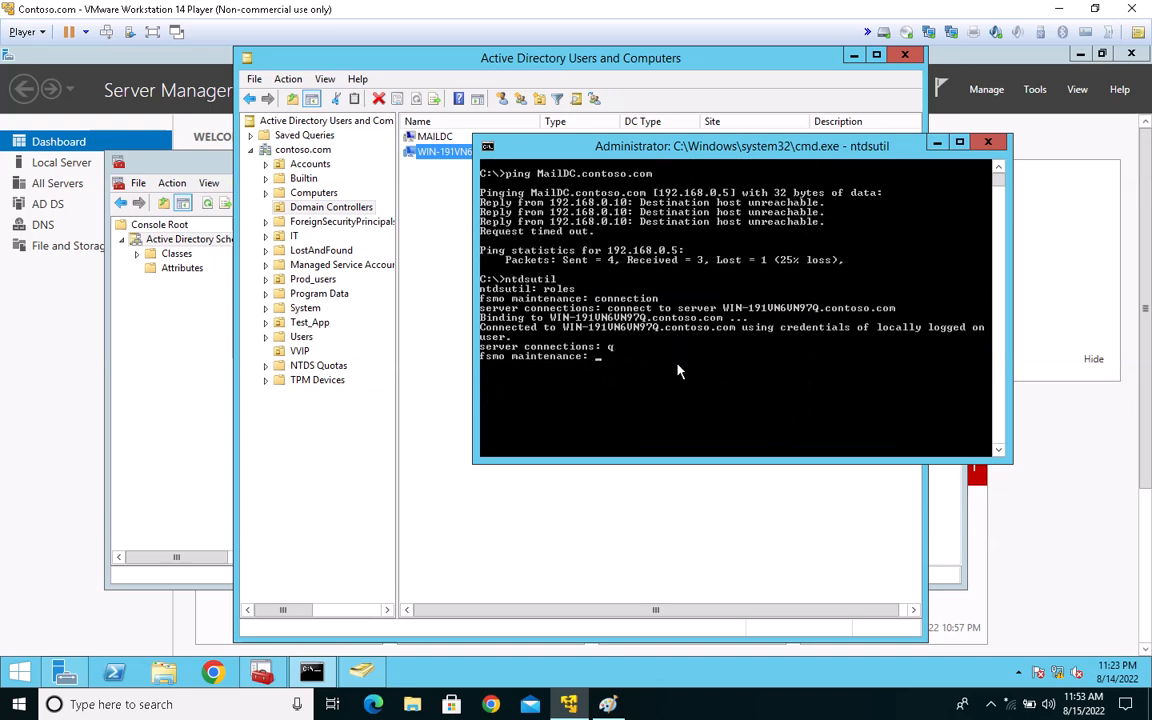
Step: Run seize schema master and confirm the role seizure for WIN-191VN6VN97Q.contoso.com
type("eize schema master")
key("Return")
left_click_drag(583, 298, 976, 88)
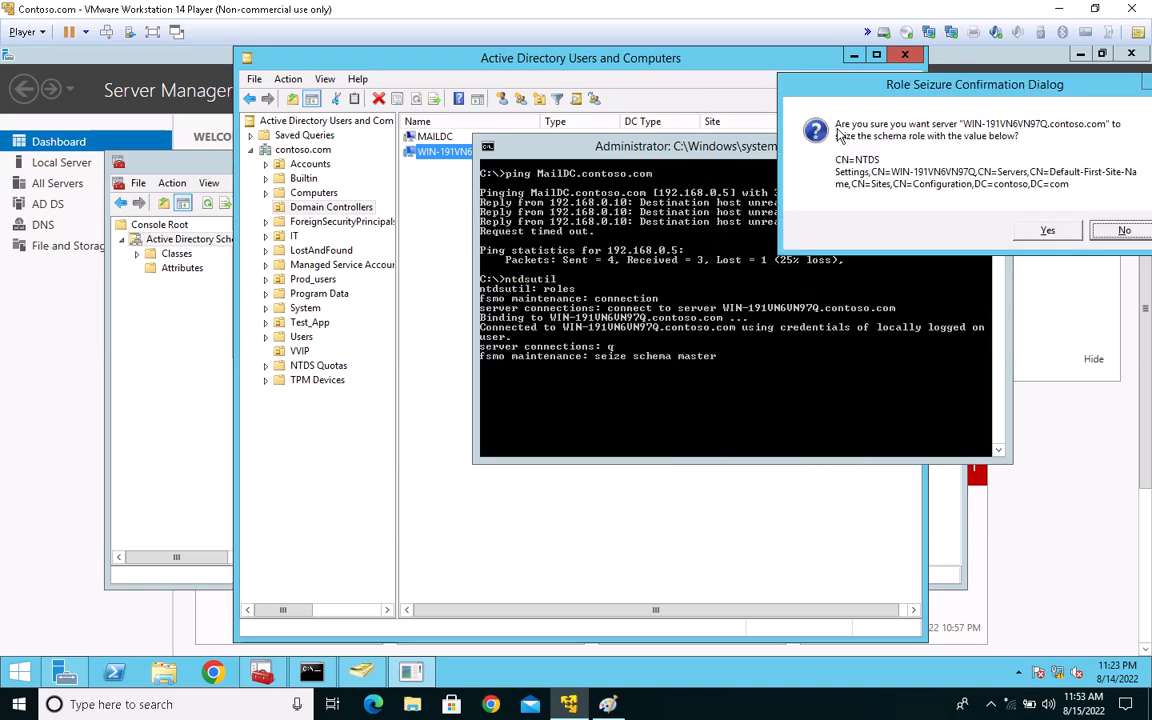
left_click_drag(1060, 85, 533, 87)
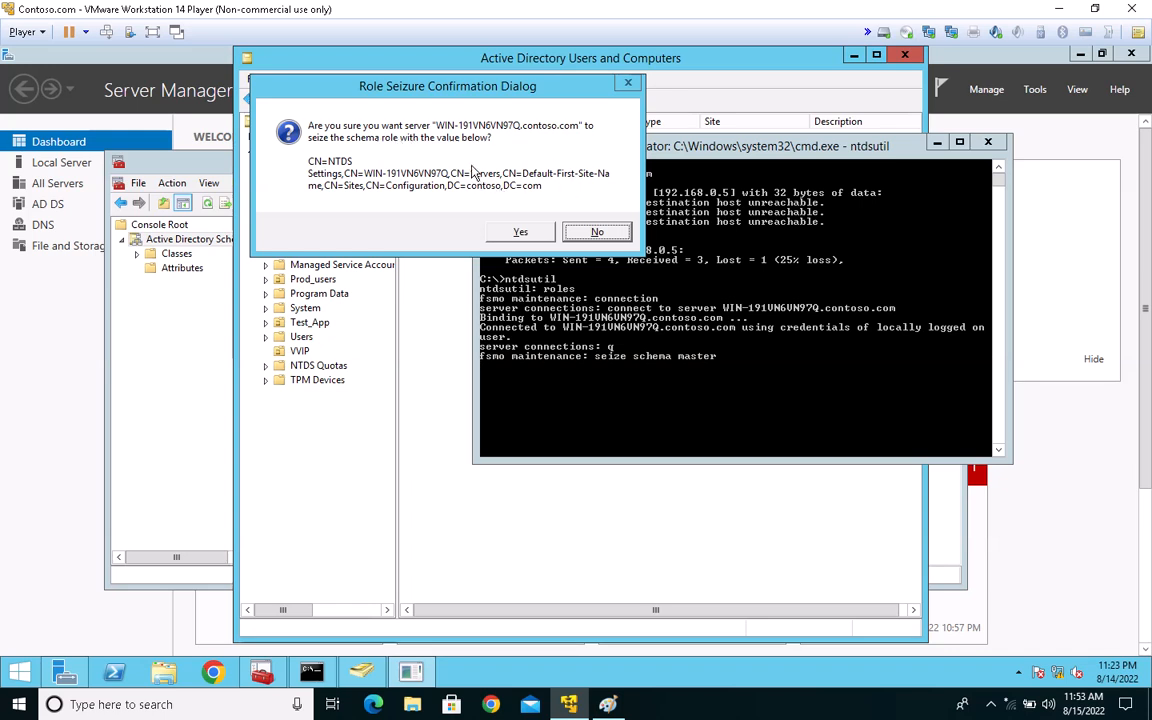
left_click(516, 236)
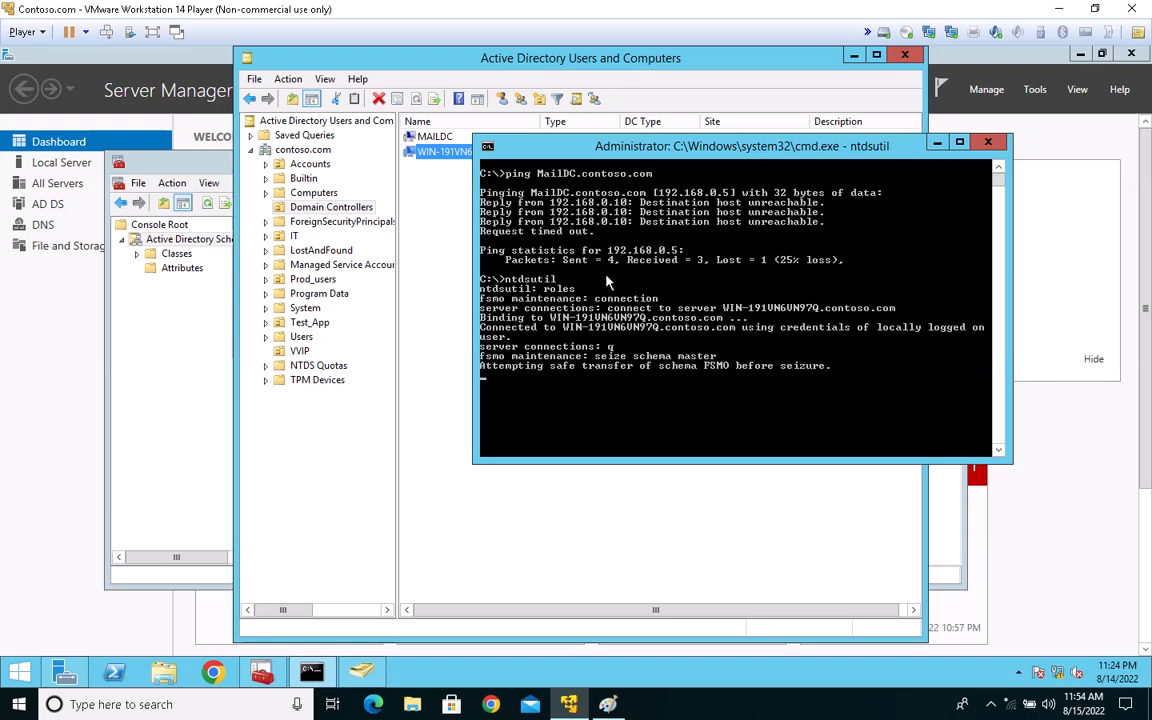
left_click_drag(620, 152, 528, 98)
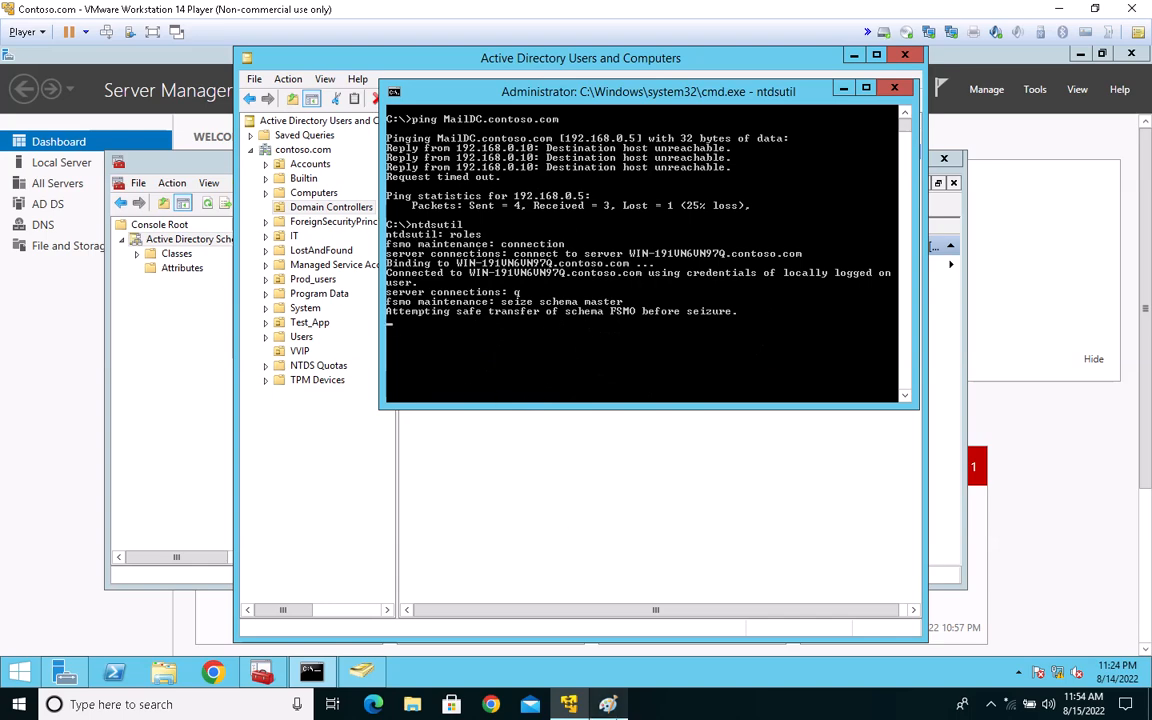
Step: Switch to Paint and clear the whole existing drawing from the canvas
left_click(611, 706)
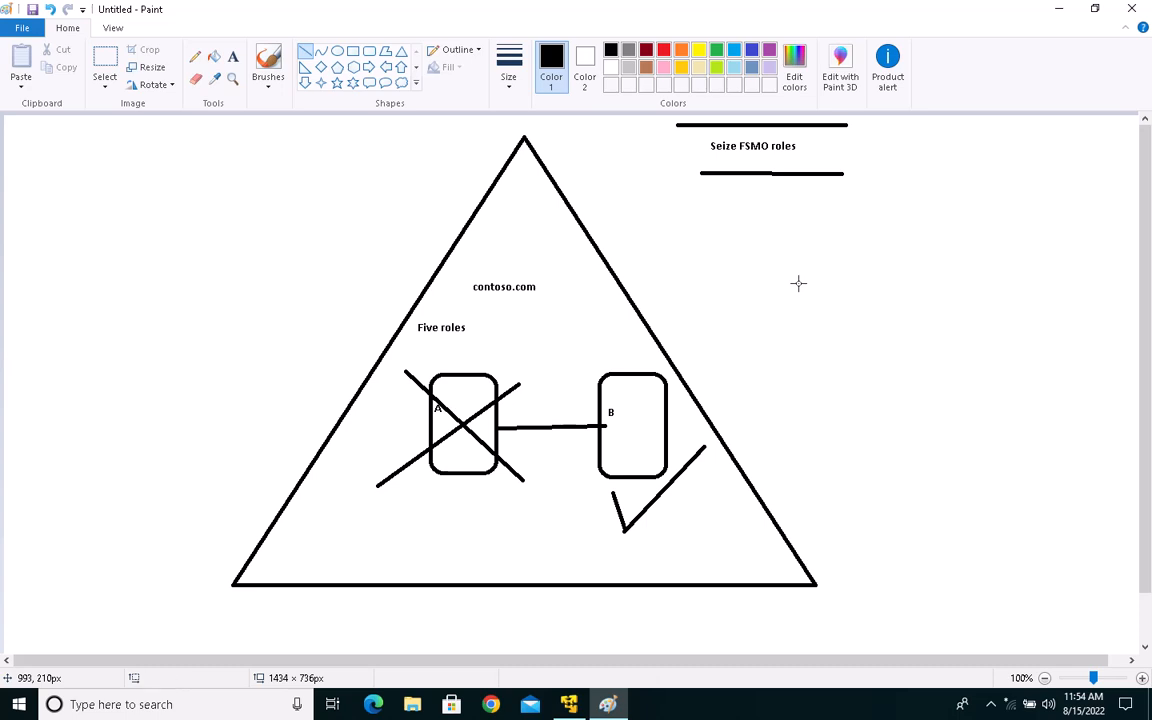
key("ctrl+a")
key("Delete")
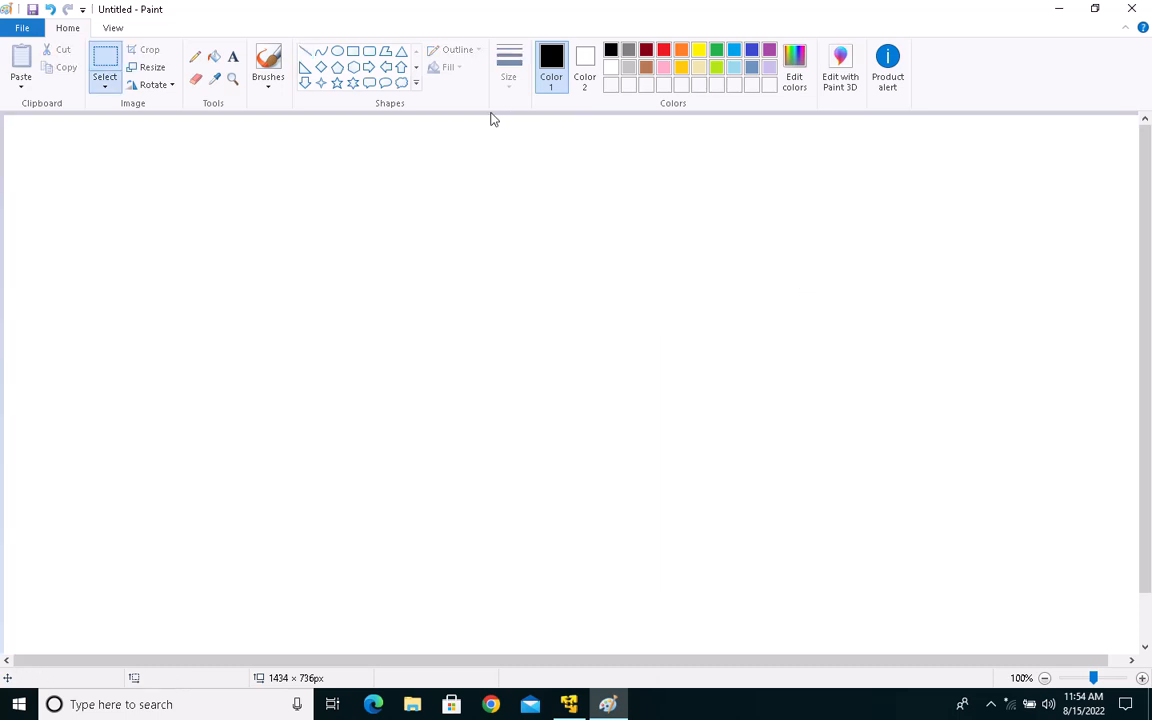
Step: Draw a triangle about 816 × 545 px and move it up towards the upper-left part of the canvas
left_click(401, 50)
mouse_move(285, 175)
left_mouse_down()
mouse_move(705, 509)
mouse_move(933, 604)
left_mouse_up()
left_click_drag(678, 495, 506, 445)
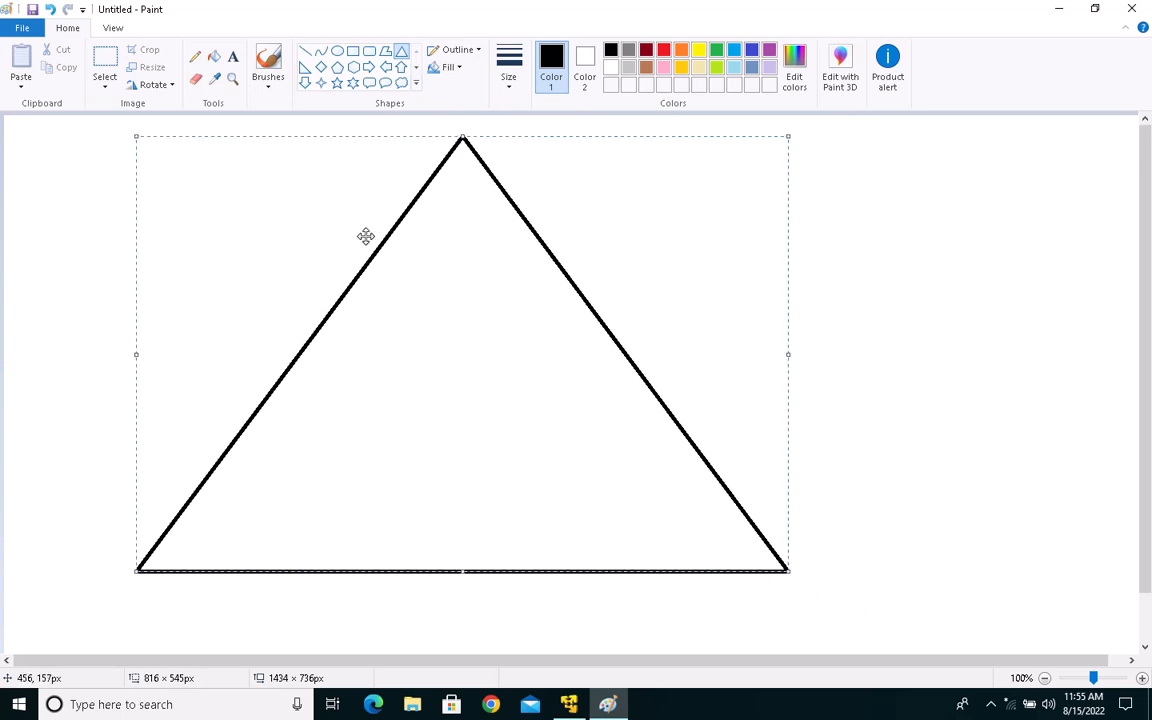
Step: Draw two separate rounded rectangles inside the triangle, the right one about 102 × 140 px
left_click(369, 50)
left_click_drag(362, 352, 425, 428)
left_click_drag(564, 390, 645, 501)
Step: Add the text labels DC1 above the left rounded rectangle and DC2 above the right one
left_click(233, 56)
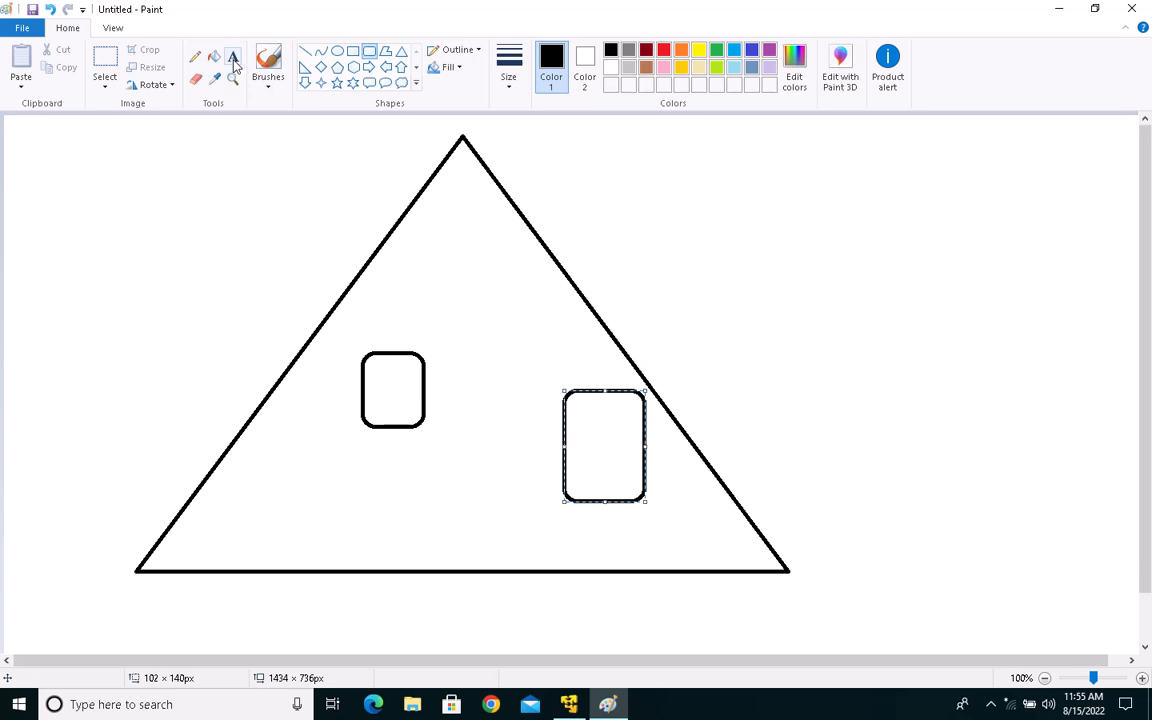
left_click_drag(357, 310, 453, 341)
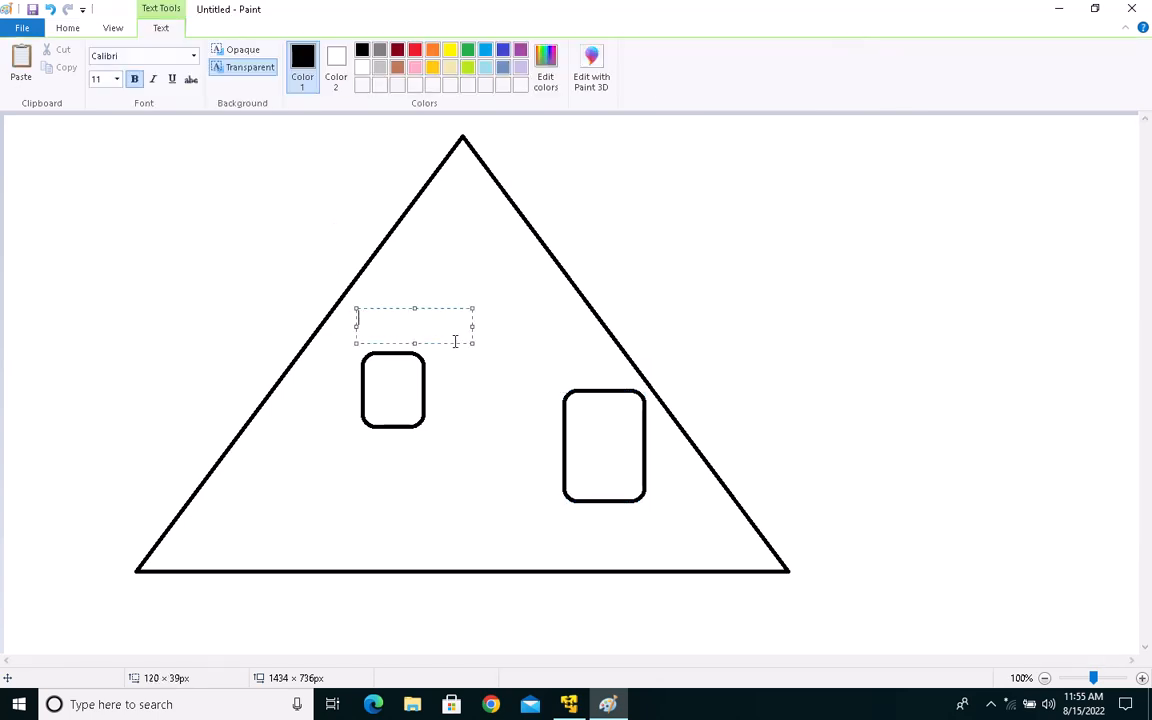
type("DC1")
left_click_drag(532, 352, 682, 402)
type("DC")
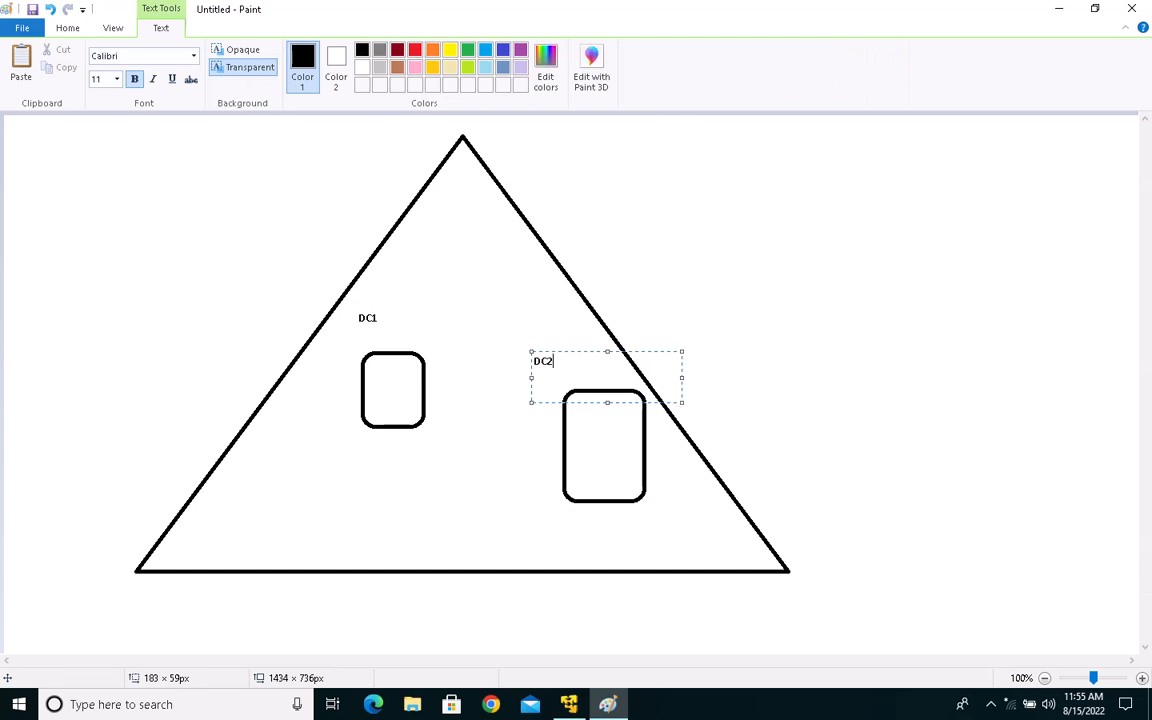
type("2")
Step: Add the text "FSMO hol" above the DC1 label and dismiss the Save As dialog without saving
left_click(383, 291)
left_click_drag(383, 291, 520, 331)
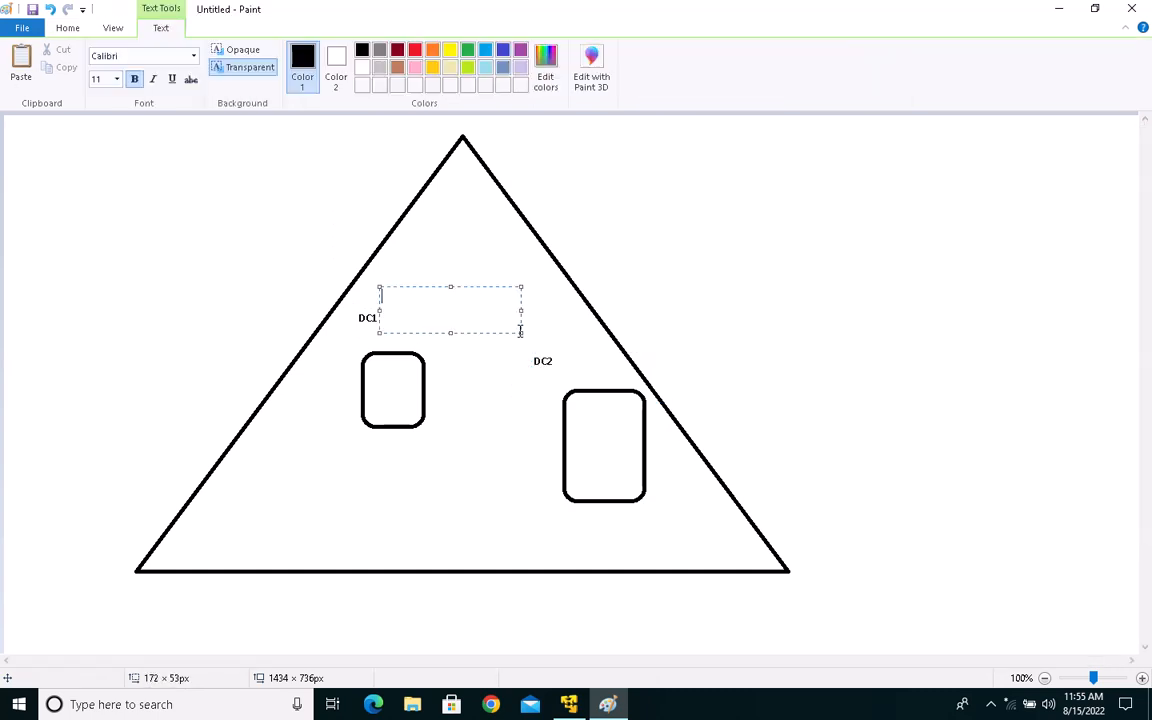
type("FSMO hol")
key("ctrl+s")
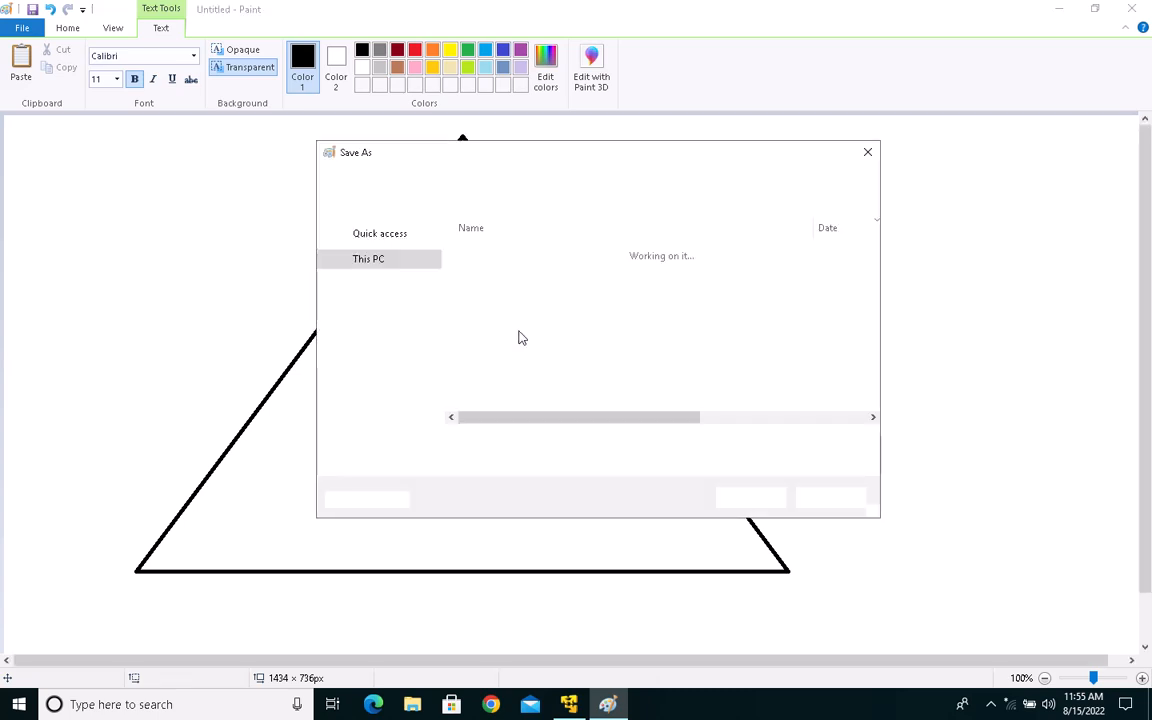
type("e")
left_click(860, 498)
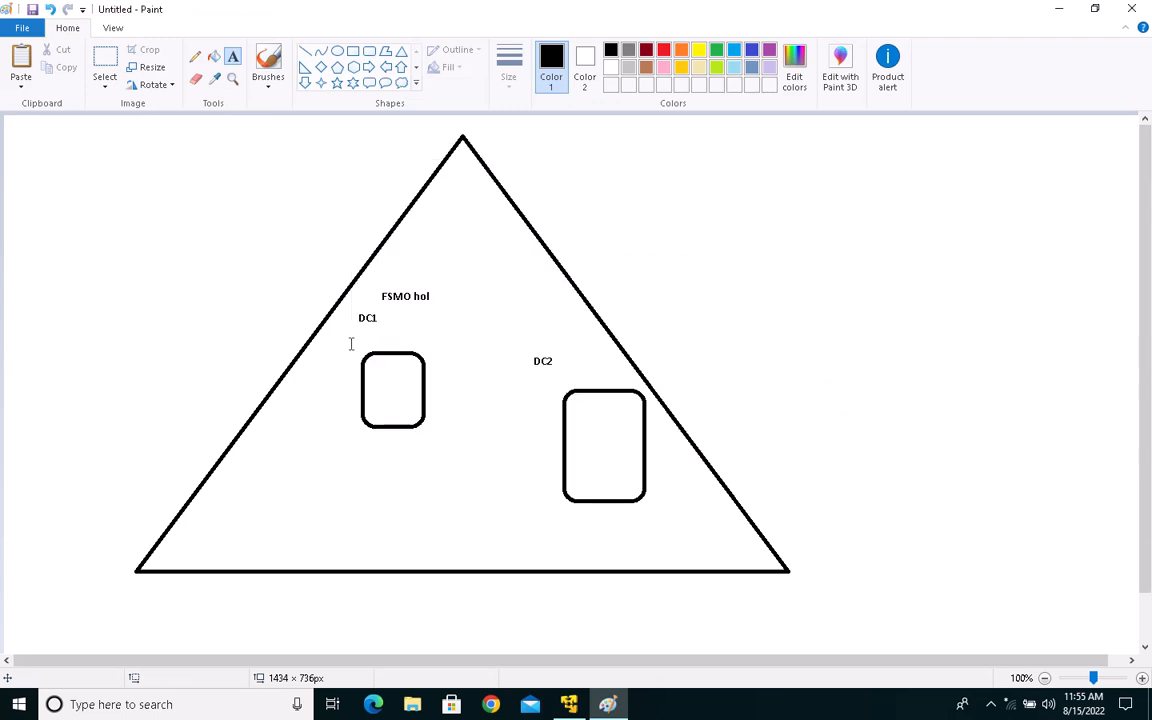
left_click(443, 297)
left_click(392, 296)
left_click_drag(361, 275, 510, 323)
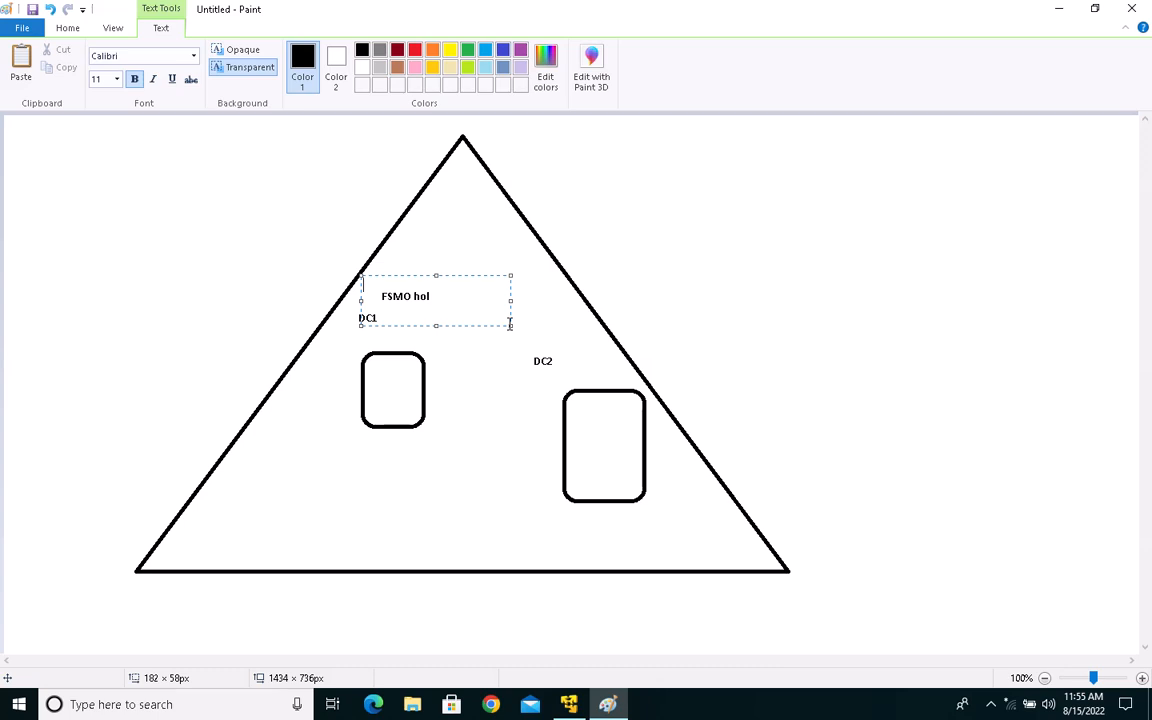
left_click(265, 206)
Step: Add the text "Holds FSMO 5" outside the triangle, to the left of its upper part
left_click_drag(155, 218, 430, 273)
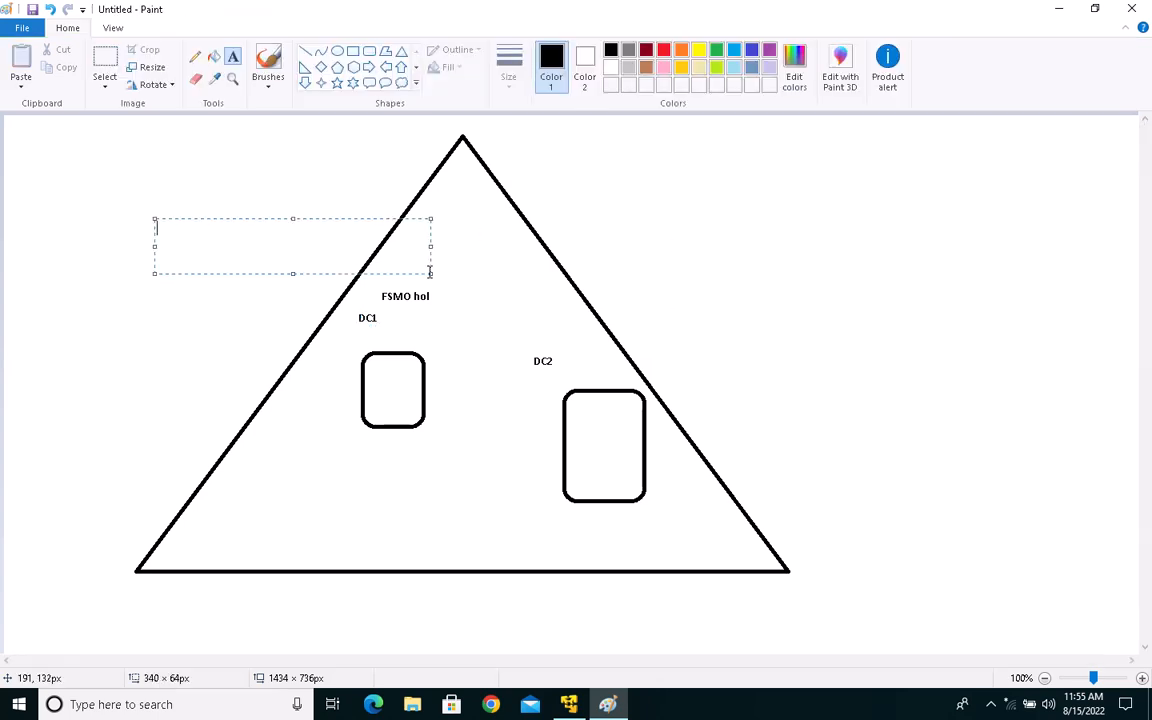
type("Hol")
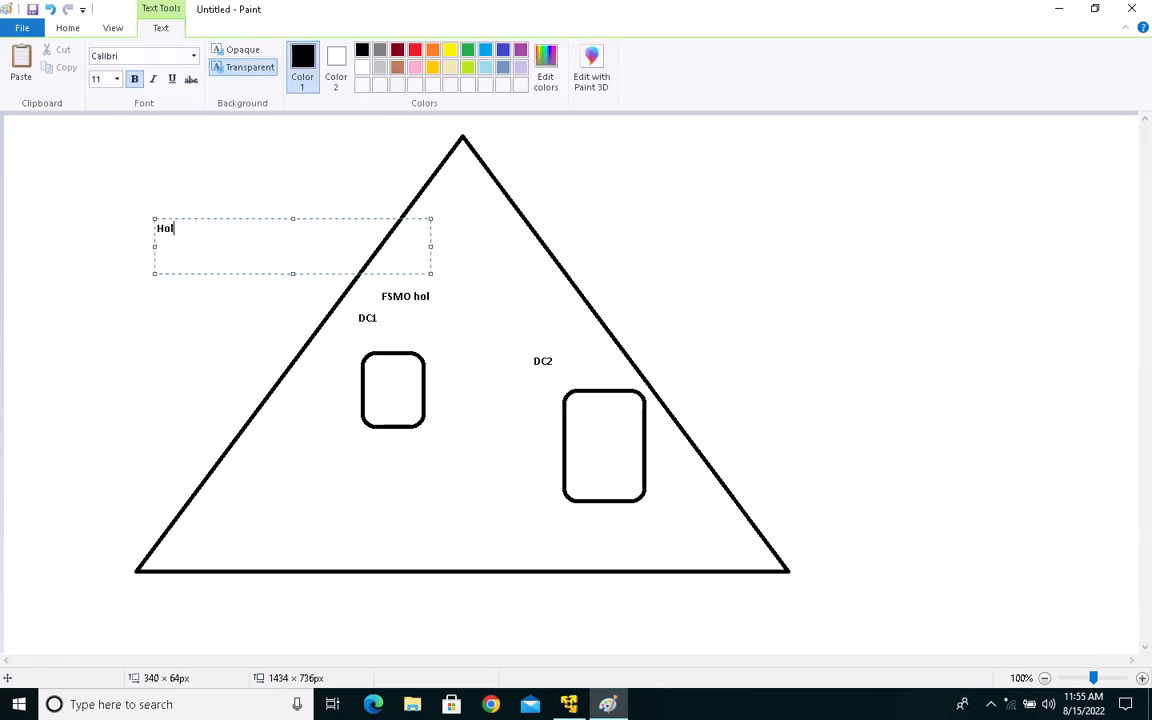
type("ds FSMO 5")
left_click(741, 265)
Step: Cross out the DC1 rounded rectangle with two intersecting diagonal lines, the second about 158 × 163 px
left_click_drag(348, 297, 455, 431)
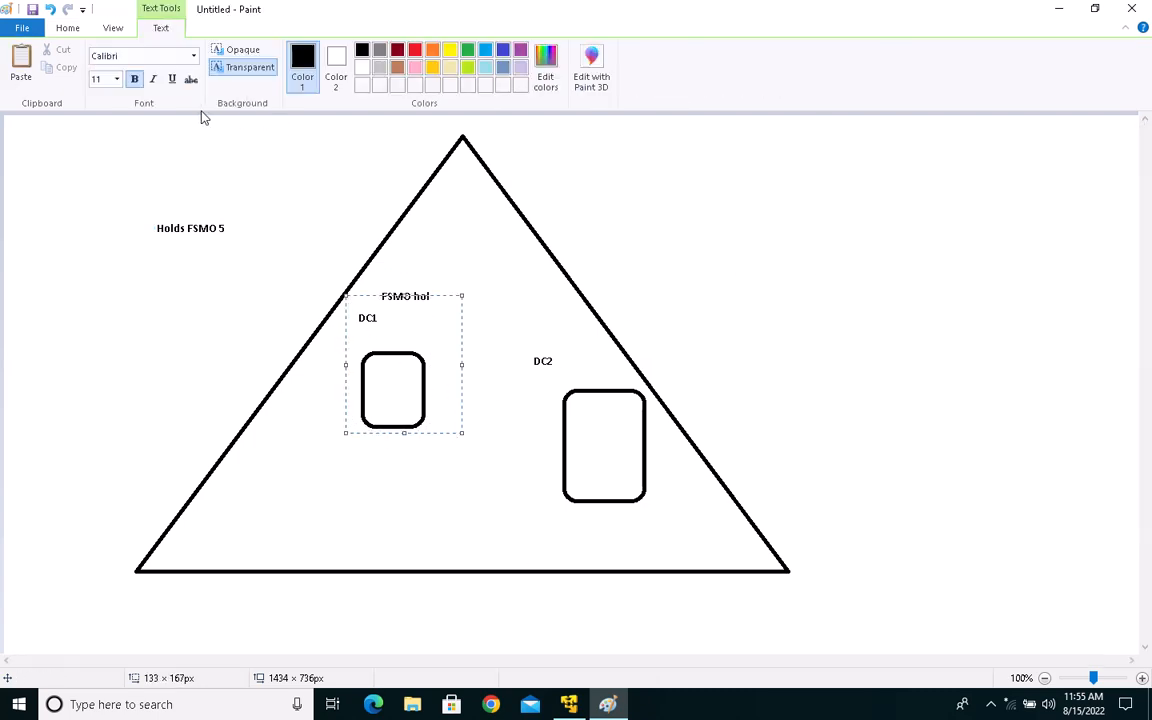
left_click(70, 30)
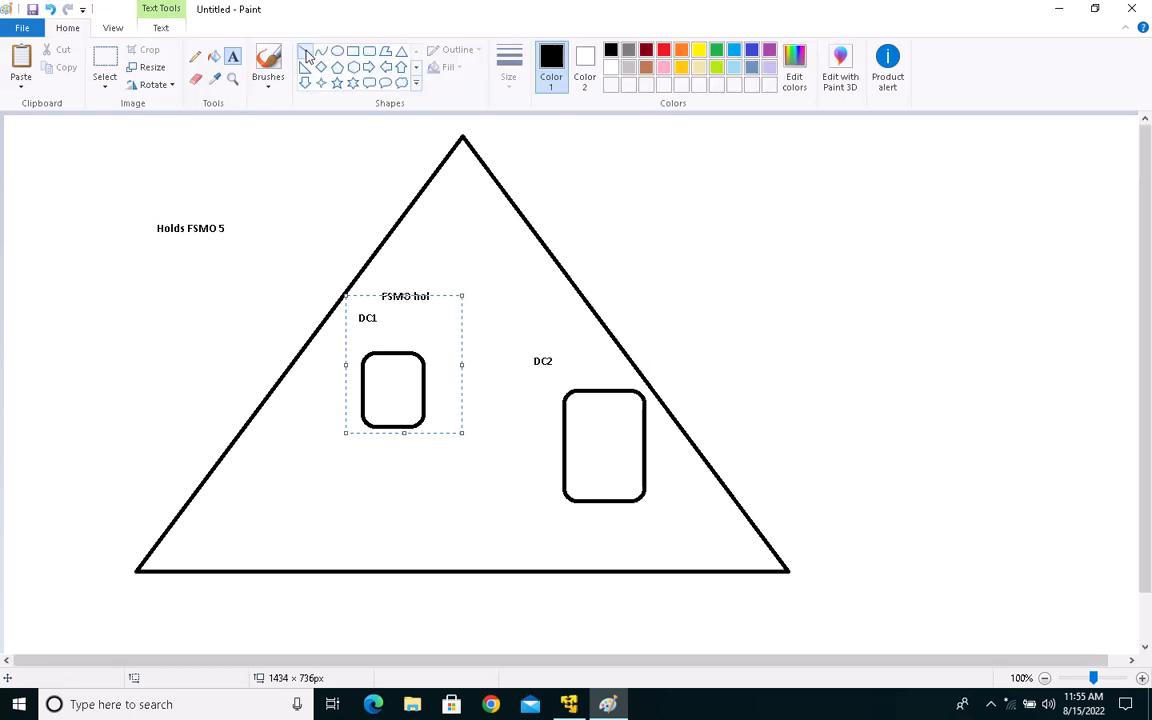
left_click(305, 51)
left_click_drag(329, 347, 475, 456)
left_click_drag(451, 325, 325, 453)
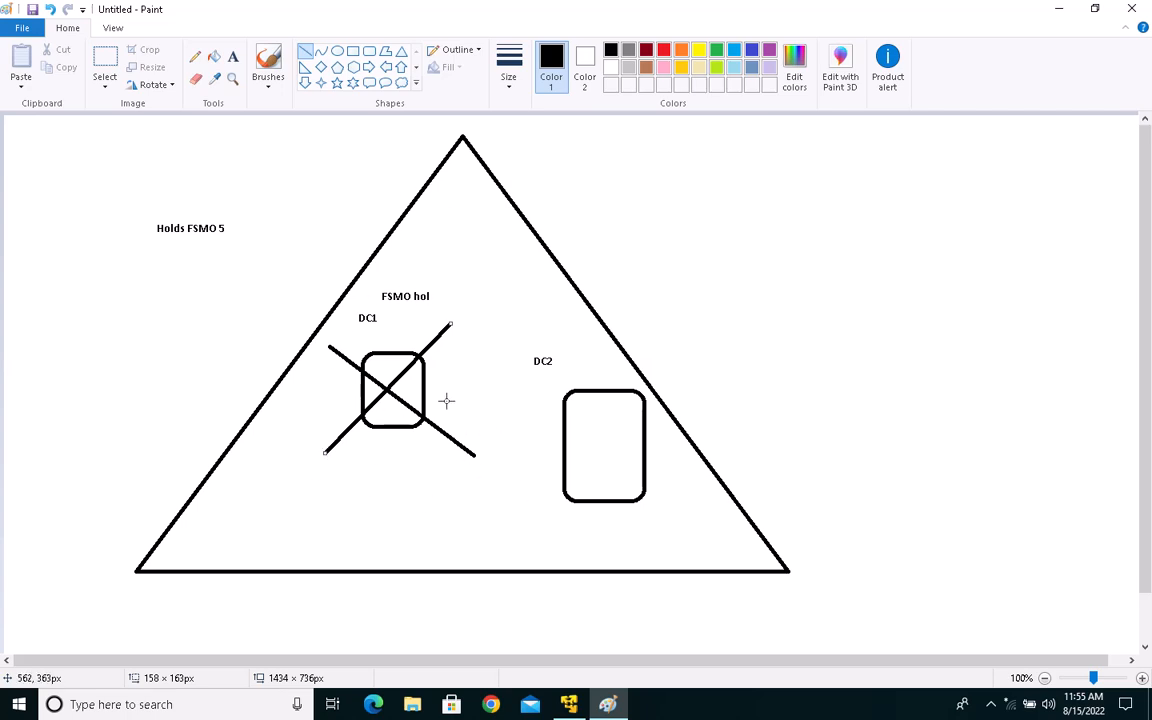
Step: Draw three check marks from straight lines: below the DC2 rectangle, above the DC2 rectangle and below the DC1 rectangle
left_click(304, 58)
left_click_drag(586, 533, 613, 571)
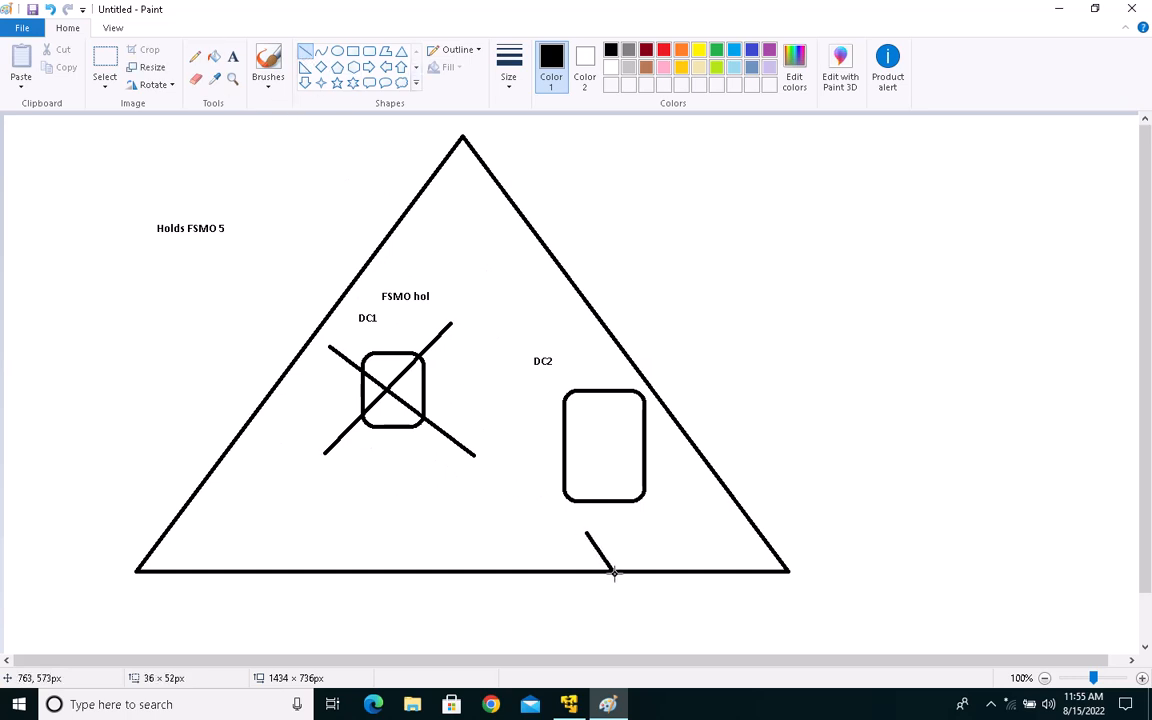
left_click_drag(716, 469, 616, 575)
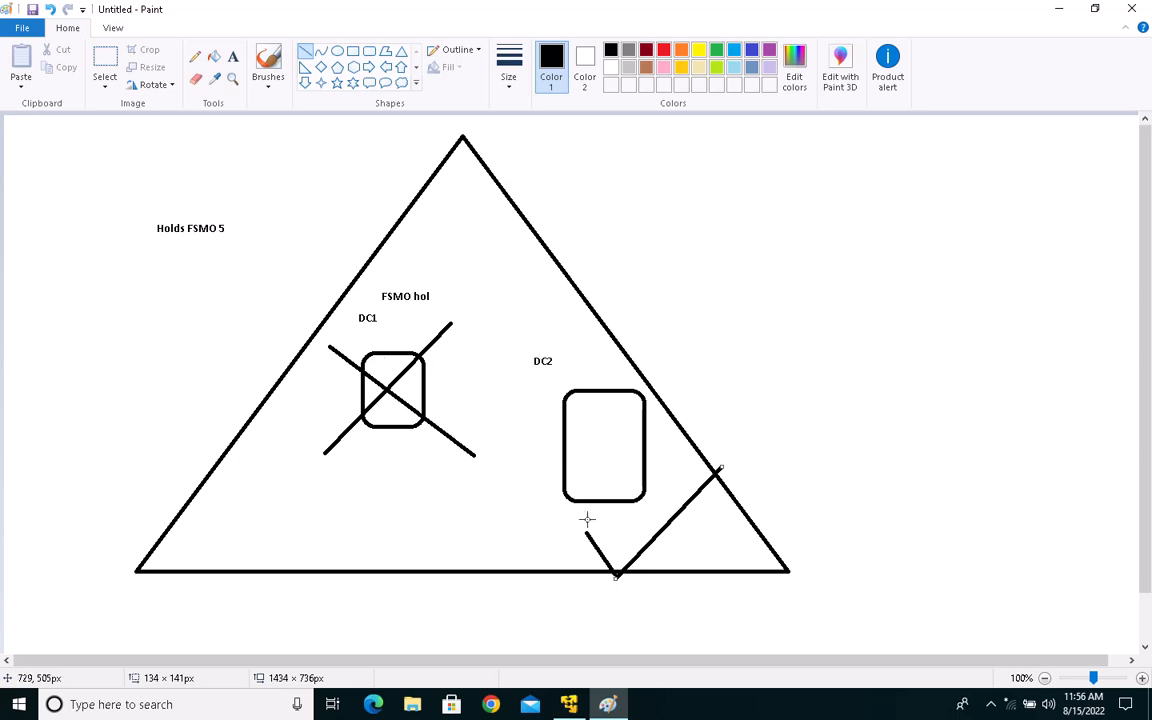
left_click_drag(566, 355, 583, 380)
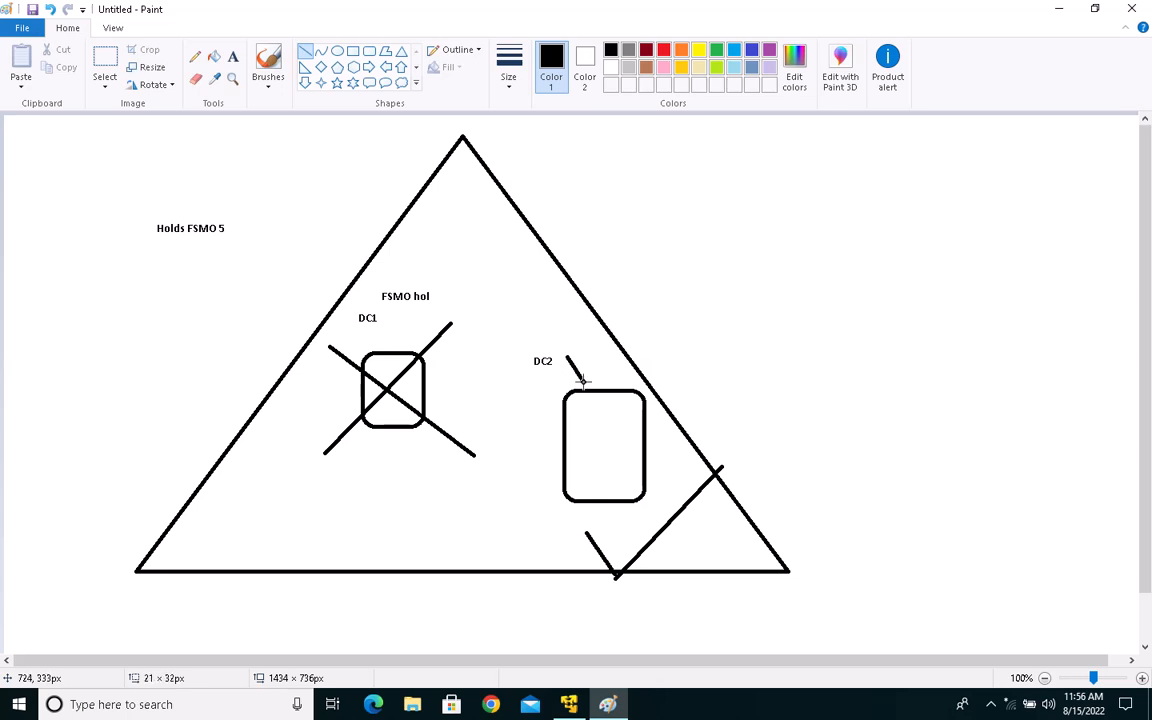
left_click_drag(703, 273, 587, 383)
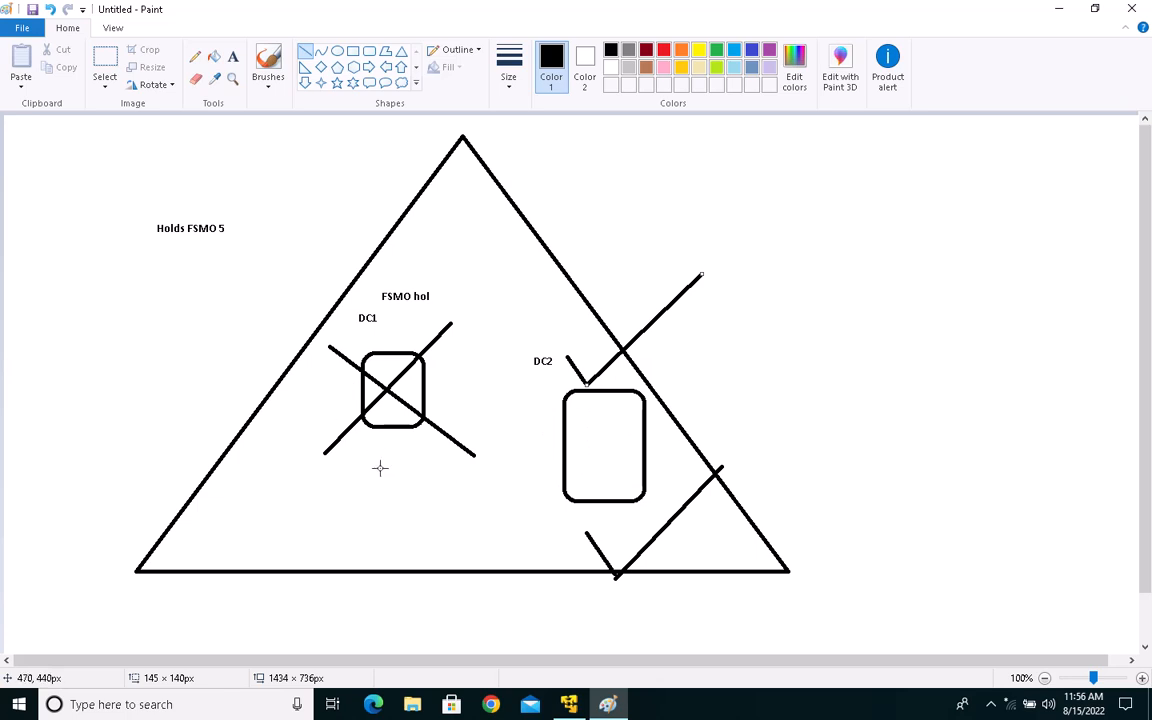
left_click_drag(321, 506, 365, 550)
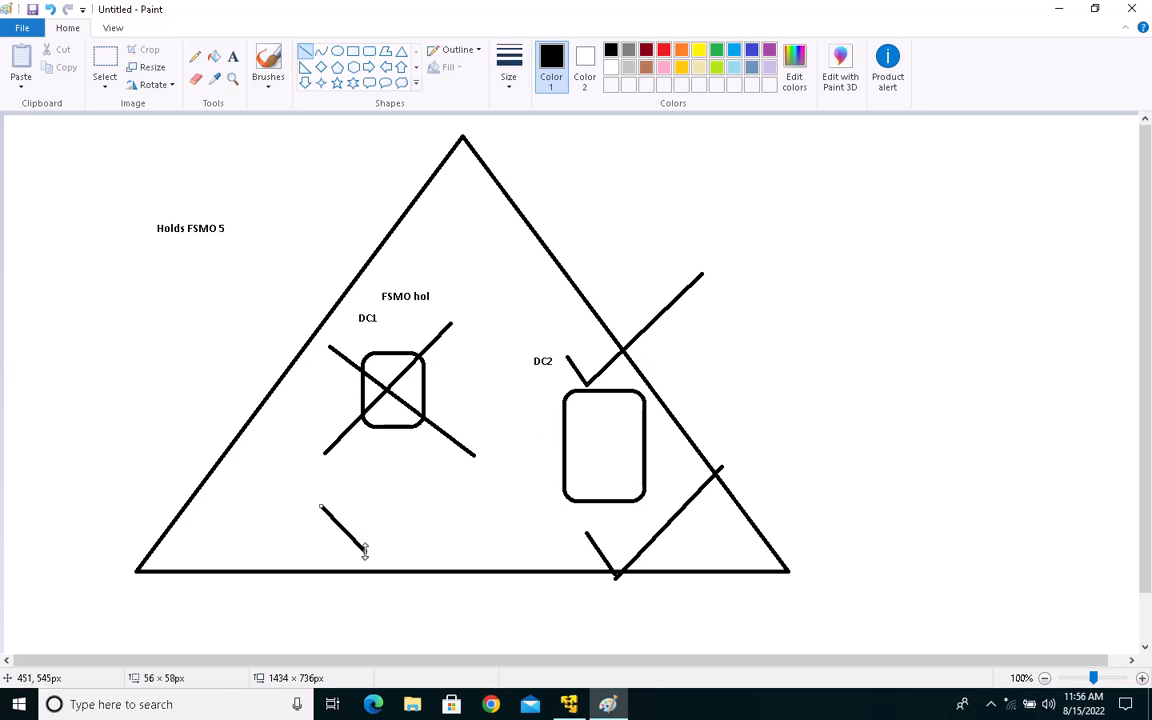
mouse_move(483, 373)
left_mouse_down()
mouse_move(388, 545)
mouse_move(366, 553)
left_mouse_up()
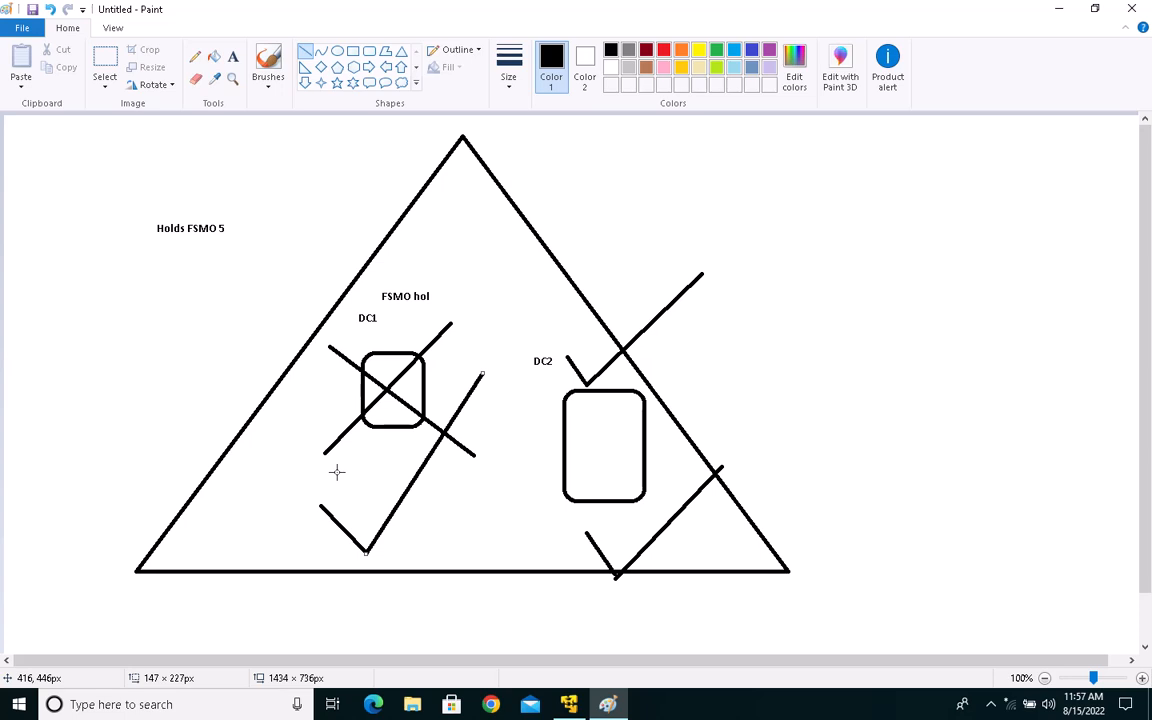
Step: Connect the two rounded rectangles with a line, and add horizontal lines above (about 140 px long) and below (about 161 px long) the DC1 label
left_click(425, 373)
left_click_drag(425, 373, 565, 437)
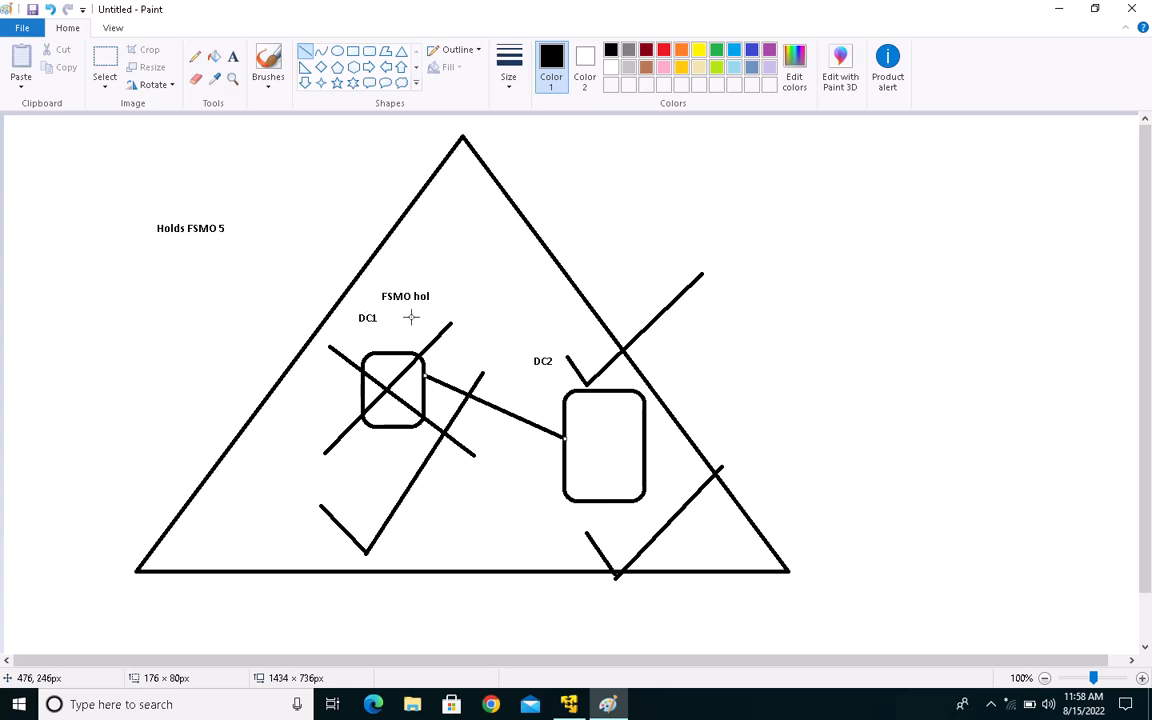
left_click_drag(343, 308, 455, 309)
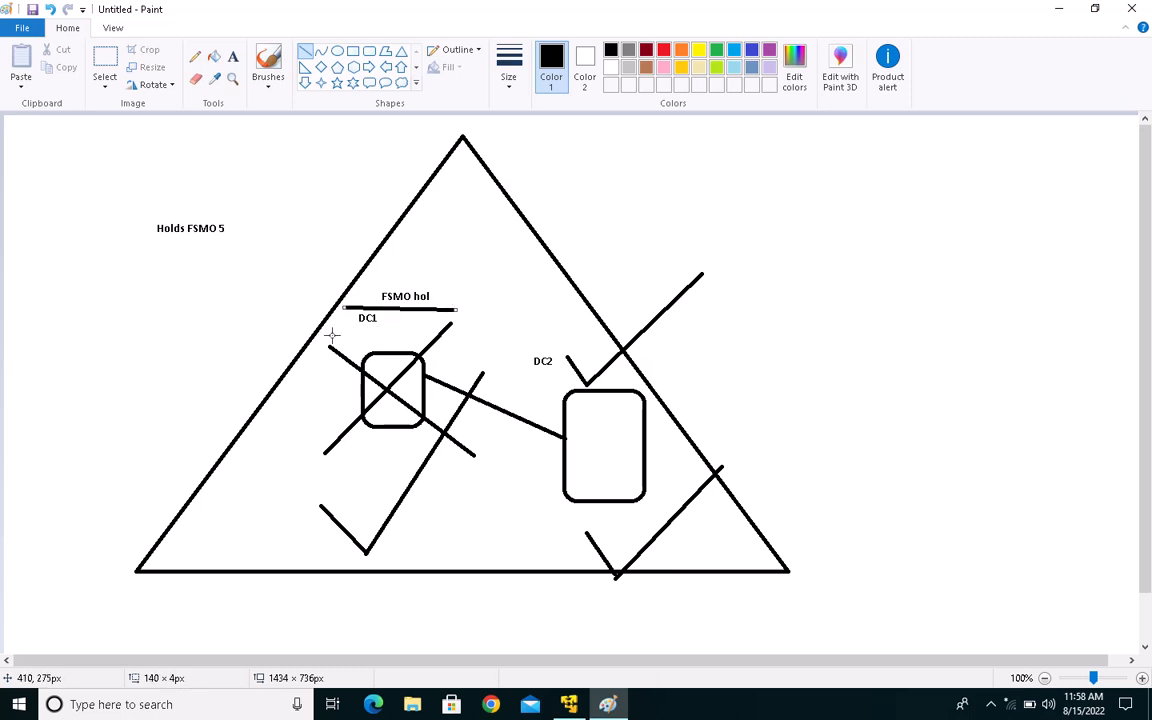
left_click_drag(330, 336, 461, 332)
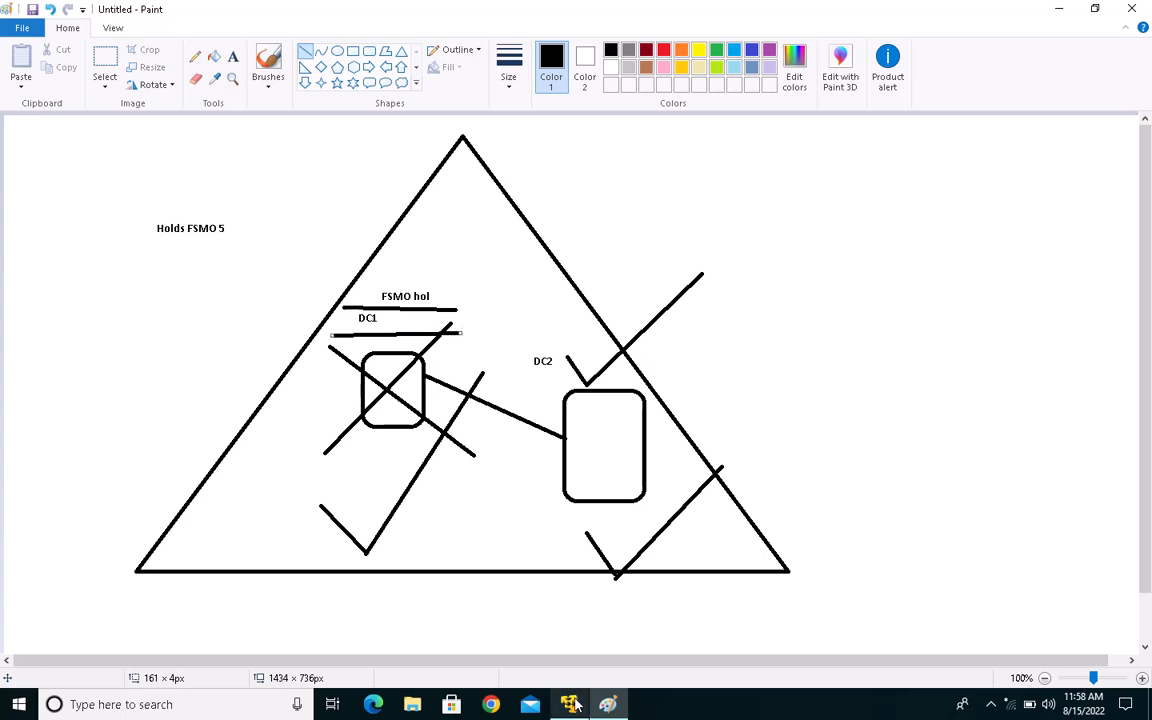
Step: Switch to the Contoso.com virtual machine in VMware and quit fsmo maintenance and ntdsutil with q
mouse_move(568, 704)
left_click(590, 622)
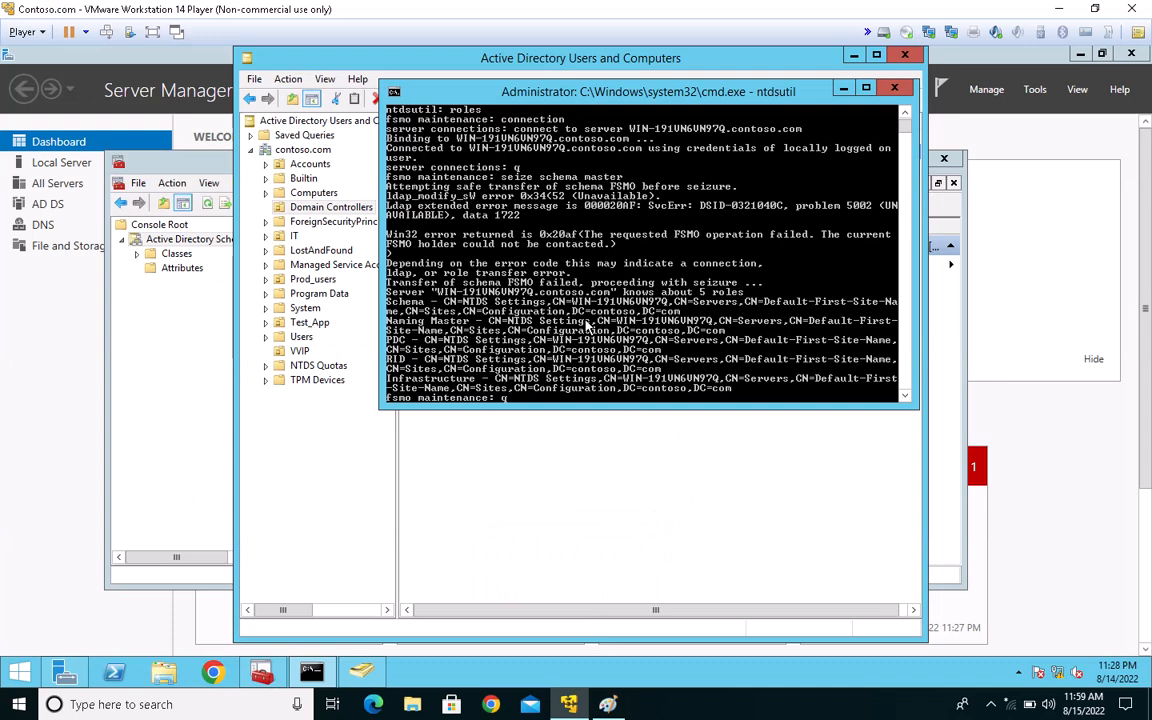
type("q")
key("Return")
type("q")
key("Return")
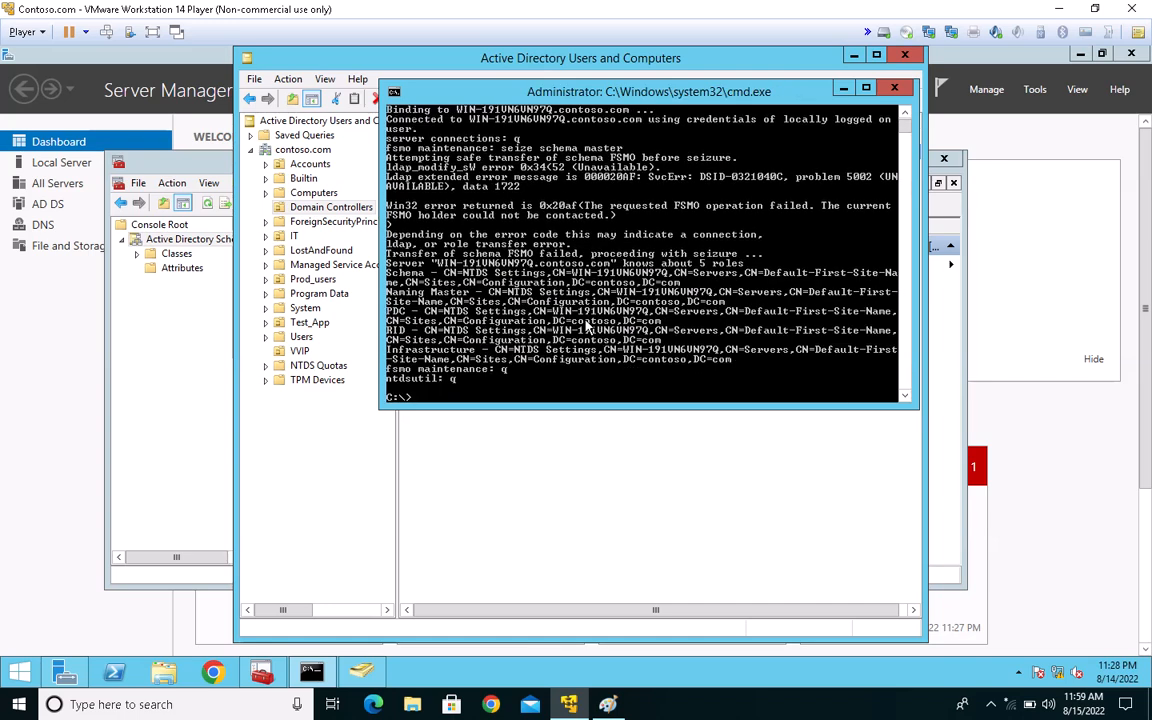
Step: Query the domain's FSMO role holders with the command netdom query fsmo
type("netdom query fsmo")
key("Return")
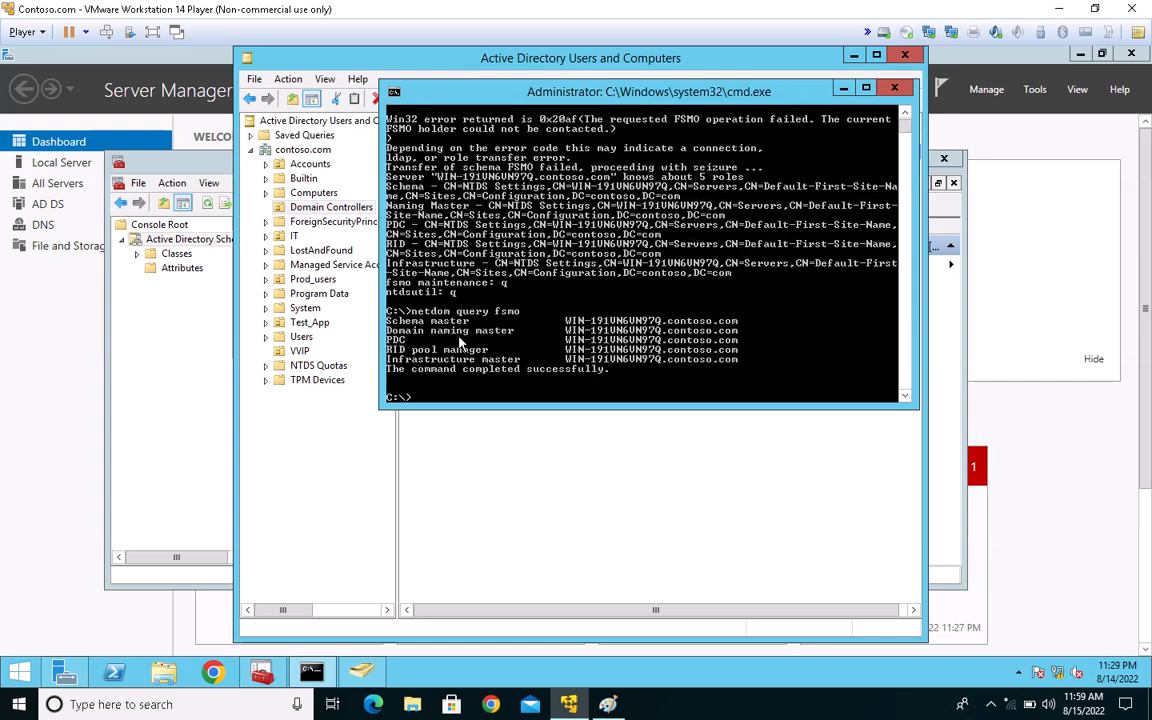
Step: Mark the netdom query fsmo command and its whole output in the command window
right_click(427, 291)
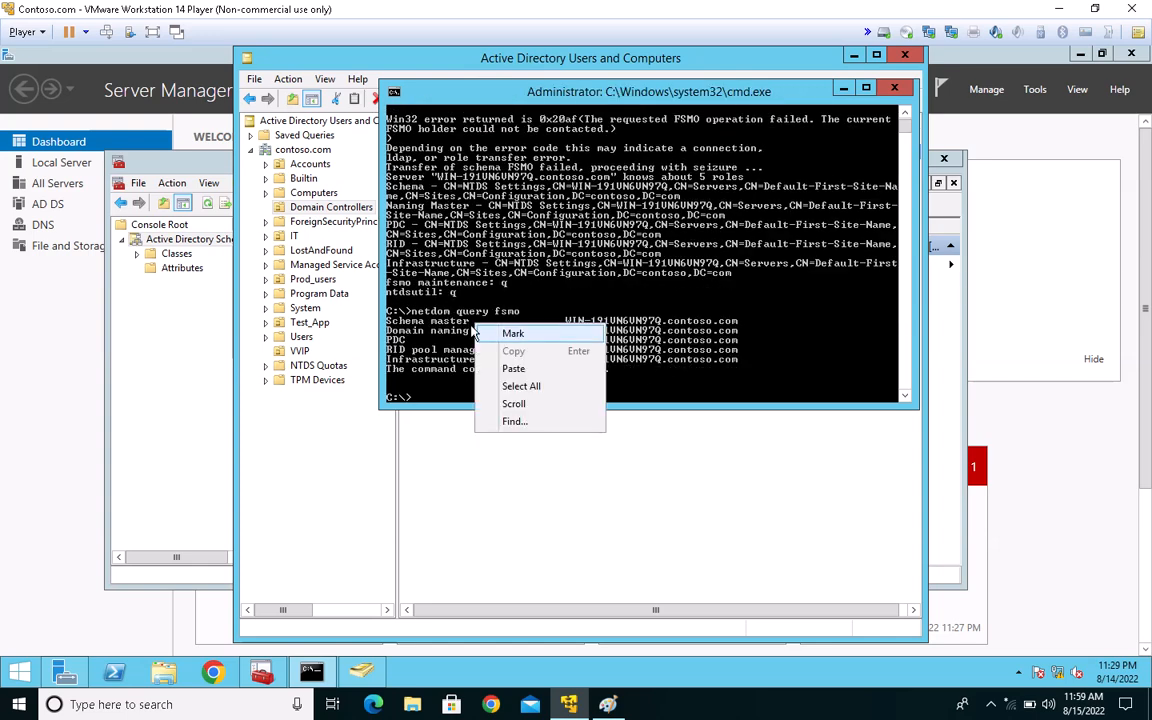
left_click(437, 297)
left_click_drag(394, 309, 766, 383)
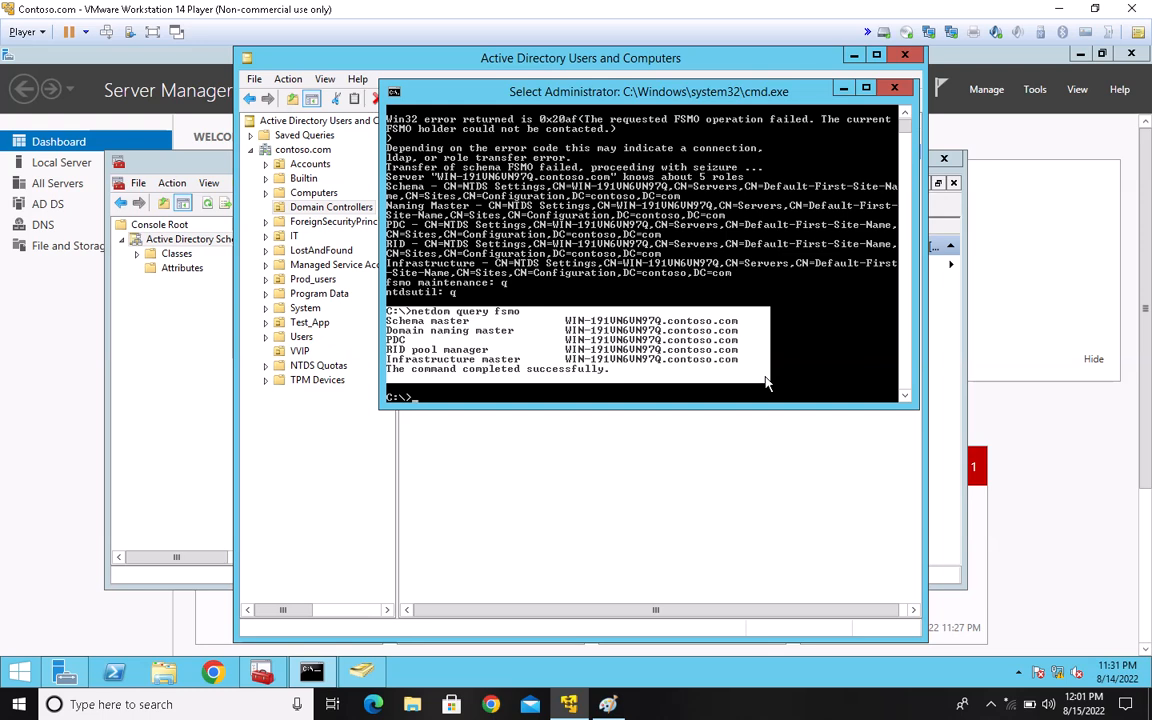
left_click(993, 708)
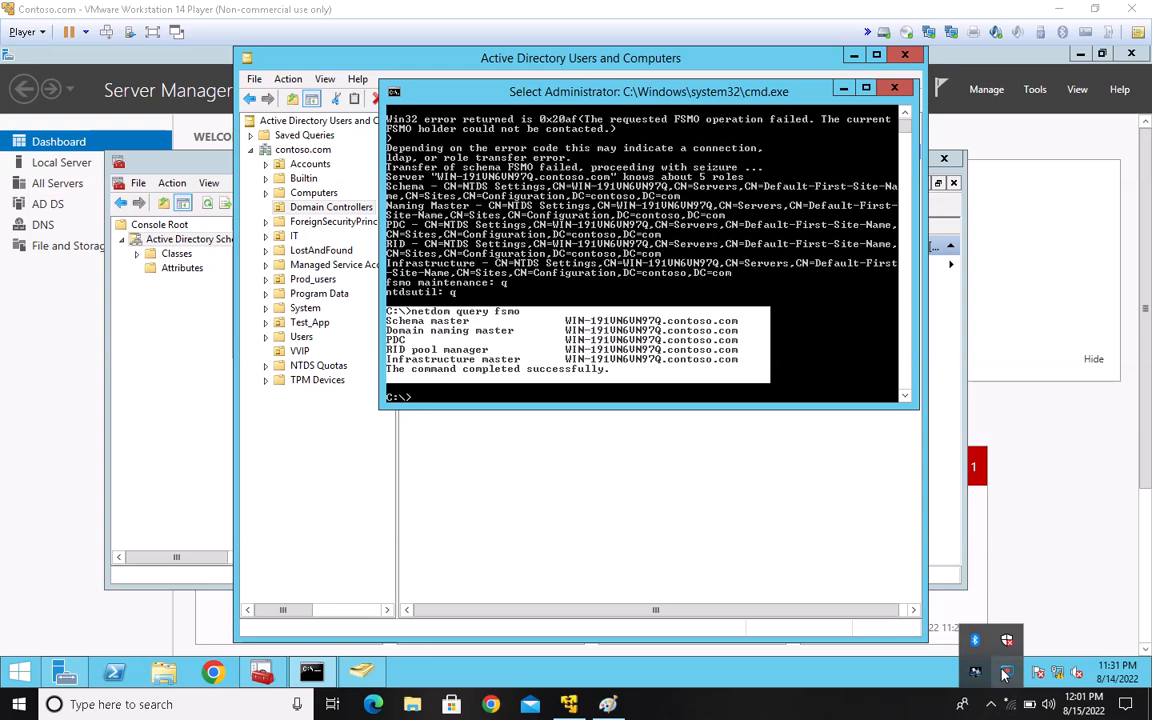
left_click(1005, 673)
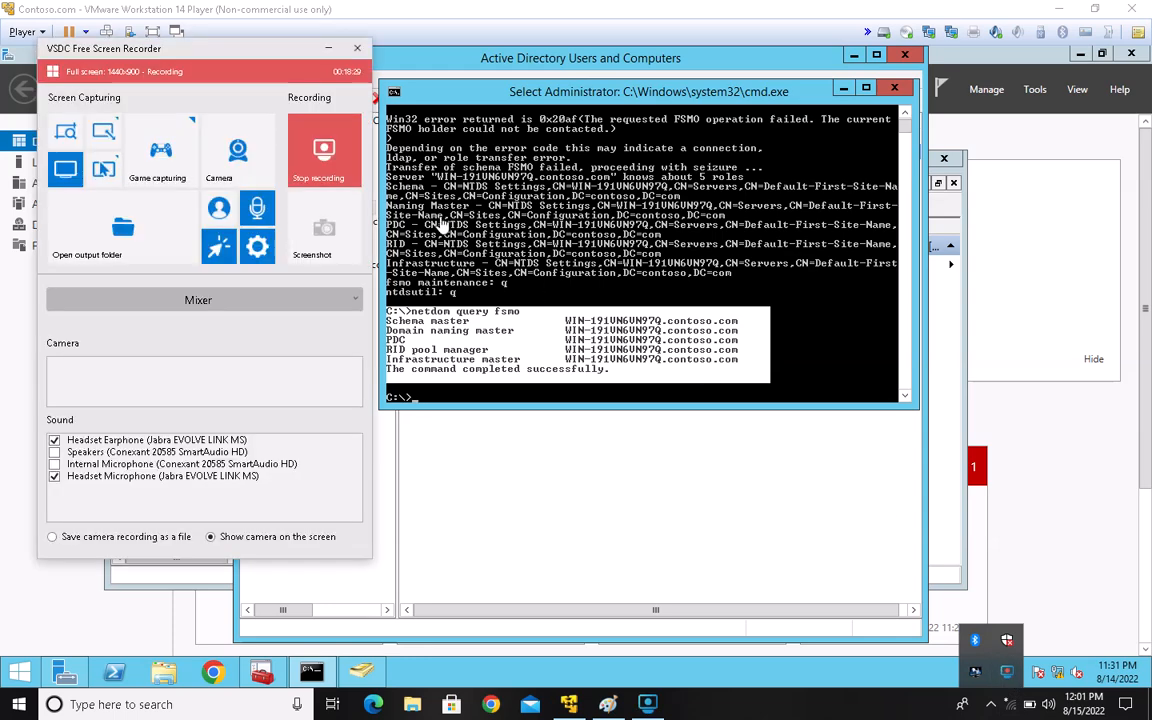